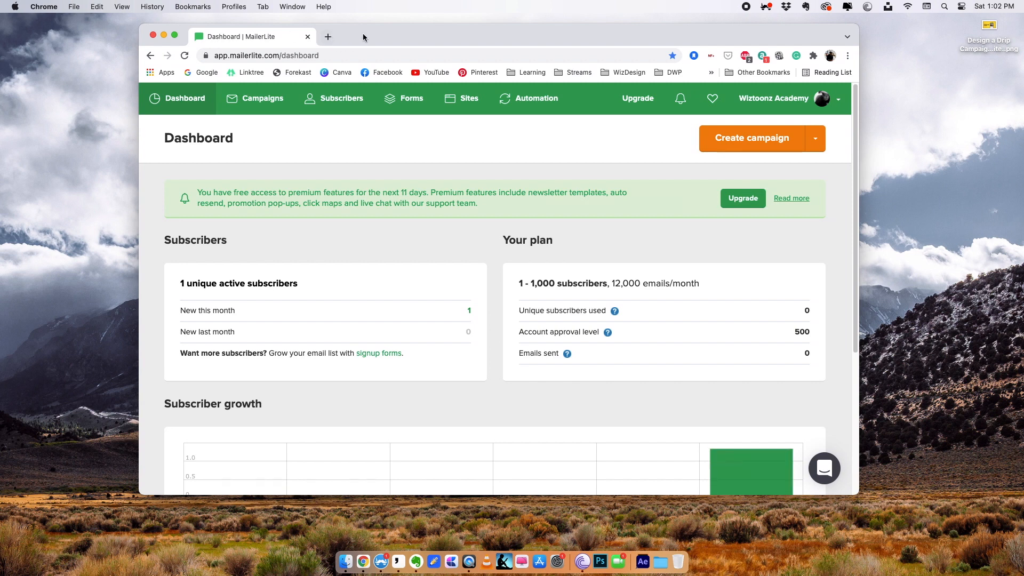
# Look over the Campaigns and Subscribers pages and the Add subscribers option.
pyautogui.moveTo(363, 31); pyautogui.dragTo(354, 33)
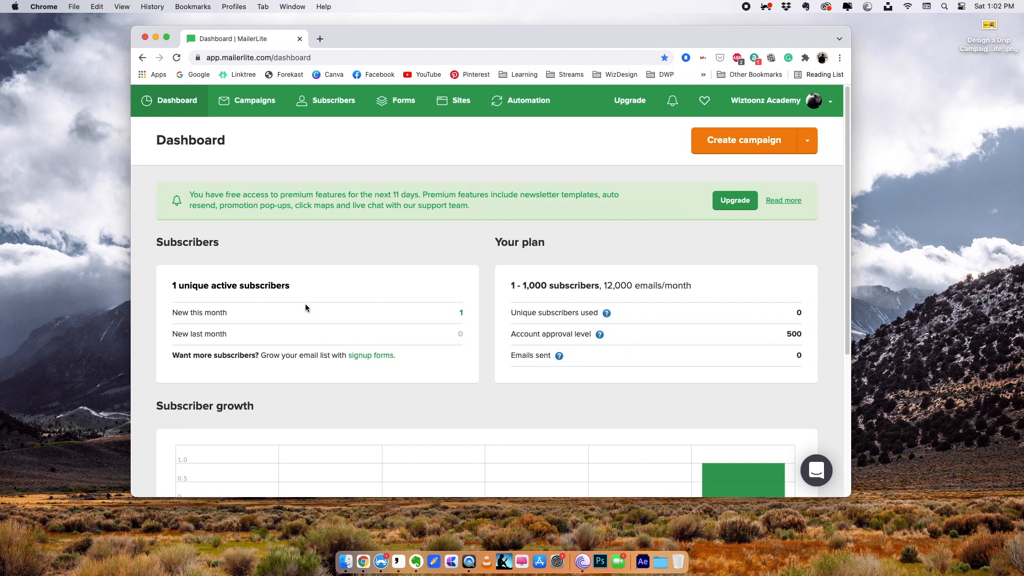
pyautogui.scroll(-5, 312, 264)
pyautogui.scroll(5, 312, 264)
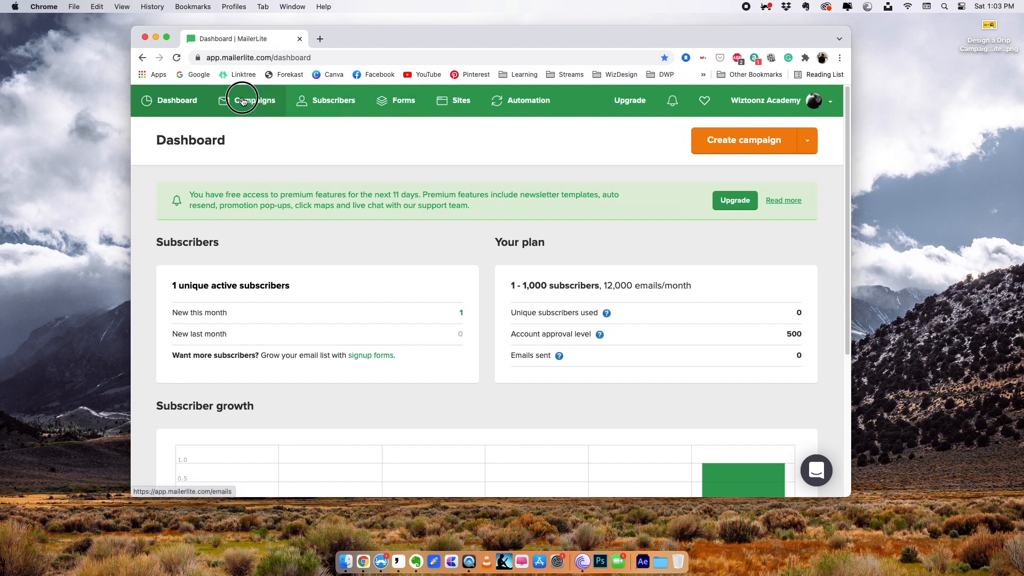
pyautogui.click(242, 101)
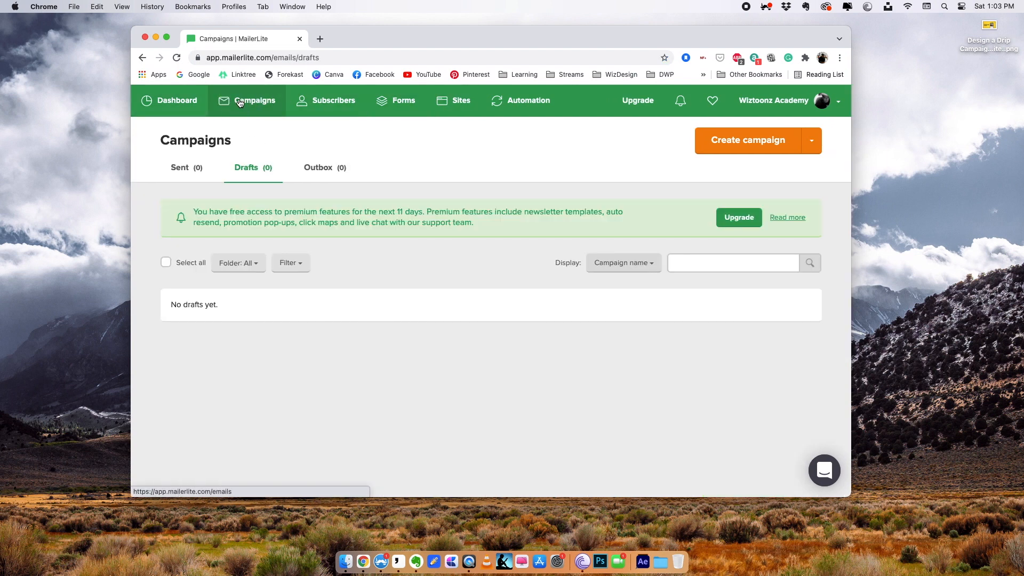
pyautogui.click(328, 100)
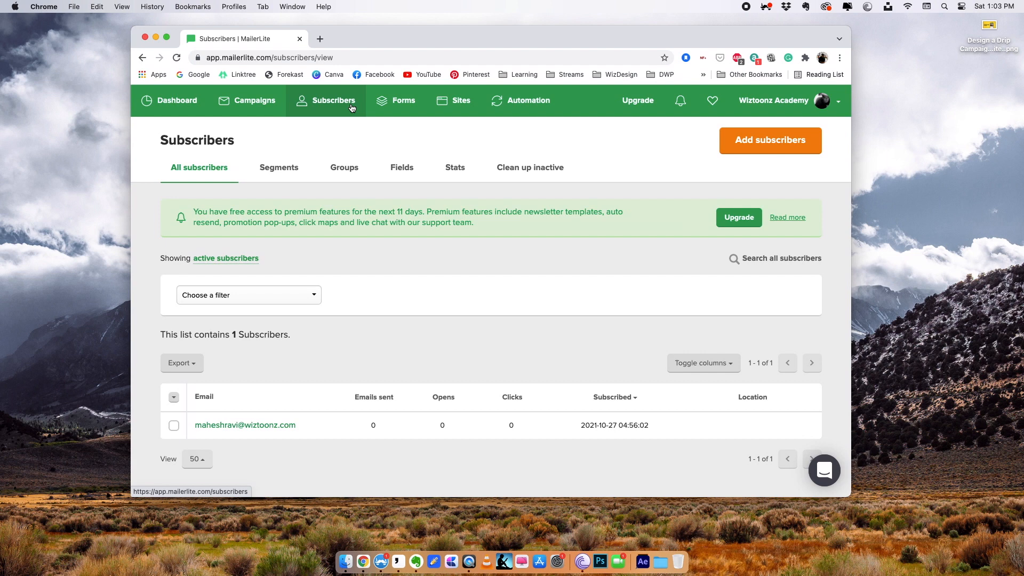
pyautogui.click(760, 145)
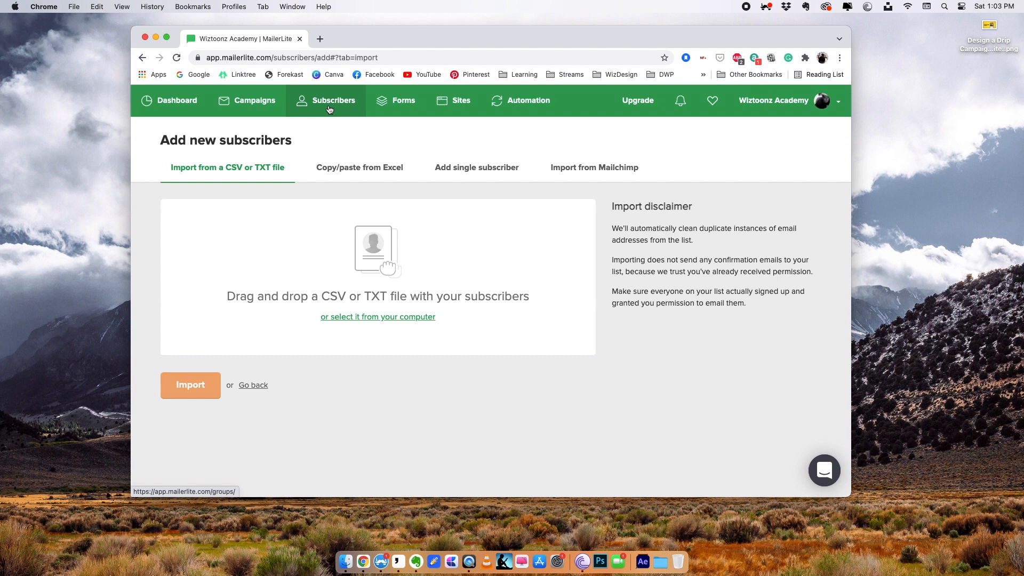
# Browse the Forms, Sites and Automation sections, then return to Campaigns.
pyautogui.click(399, 103)
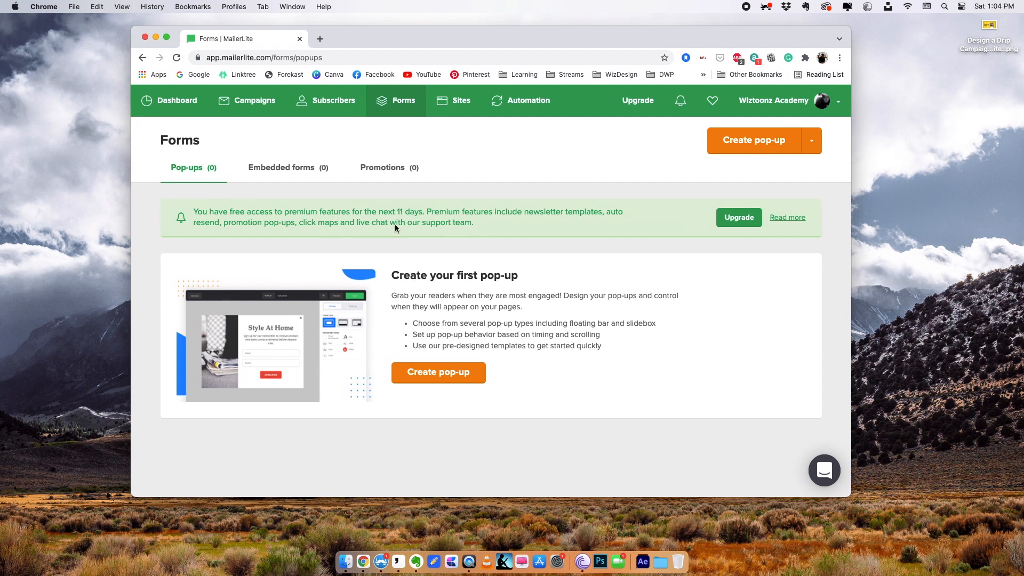
pyautogui.click(461, 104)
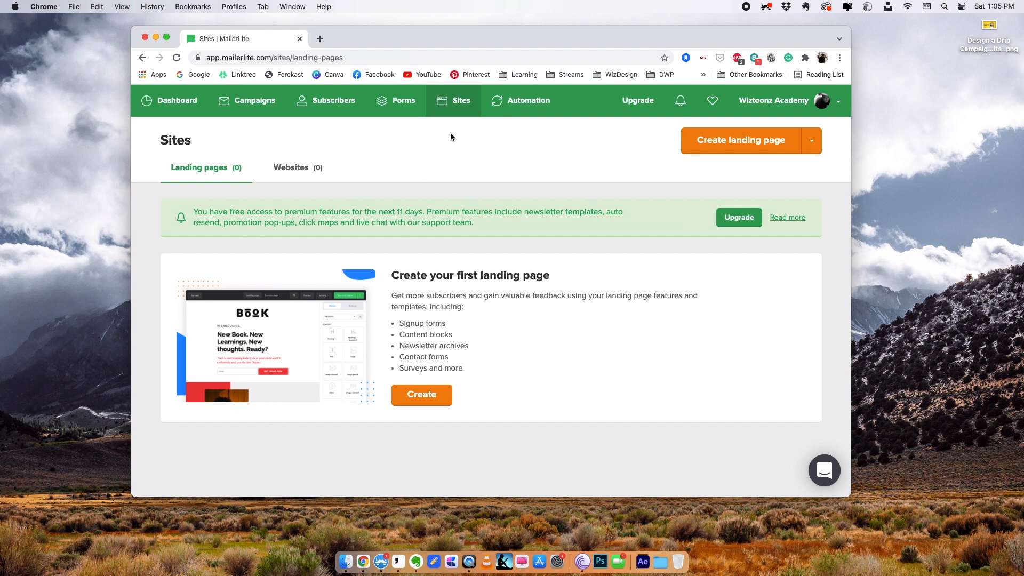
pyautogui.click(512, 106)
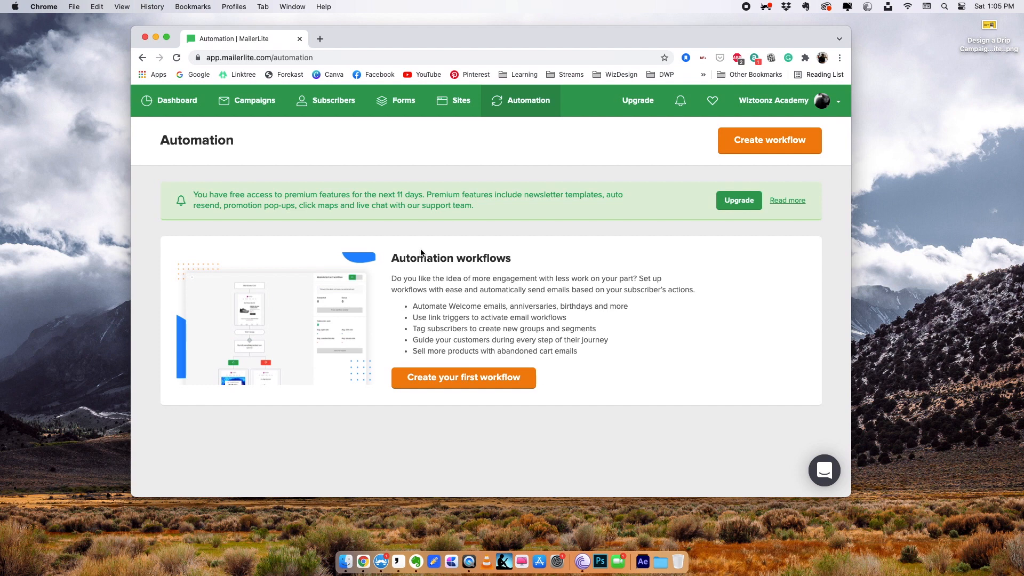
pyautogui.click(246, 110)
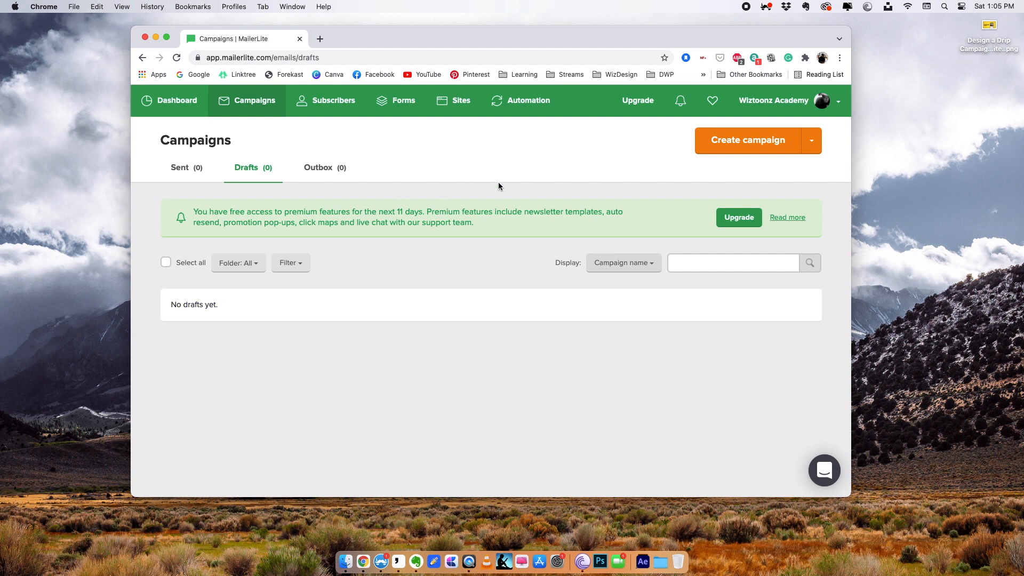
# Start a new regular campaign named 'Test'.
pyautogui.click(715, 145)
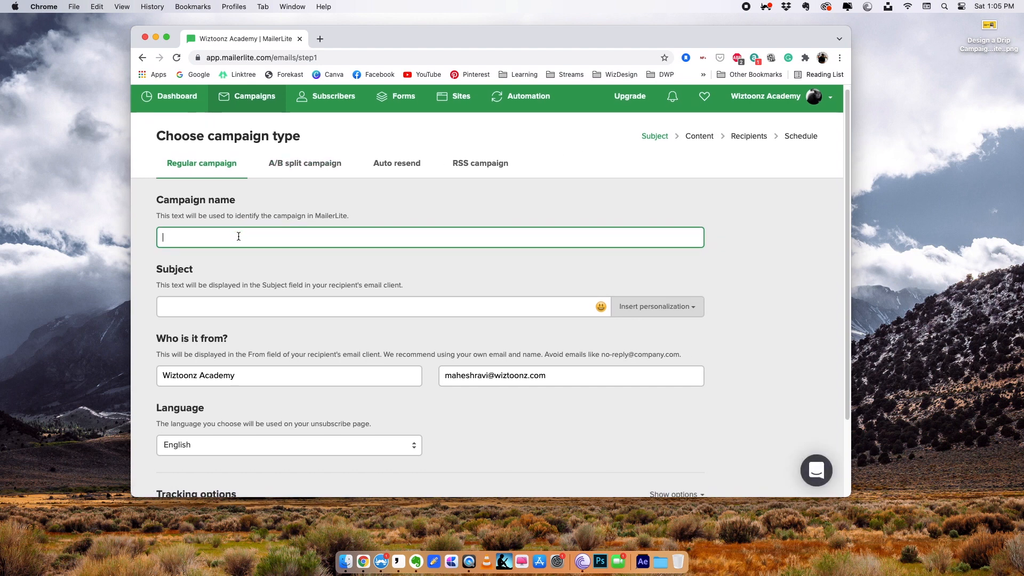
pyautogui.write('Test')
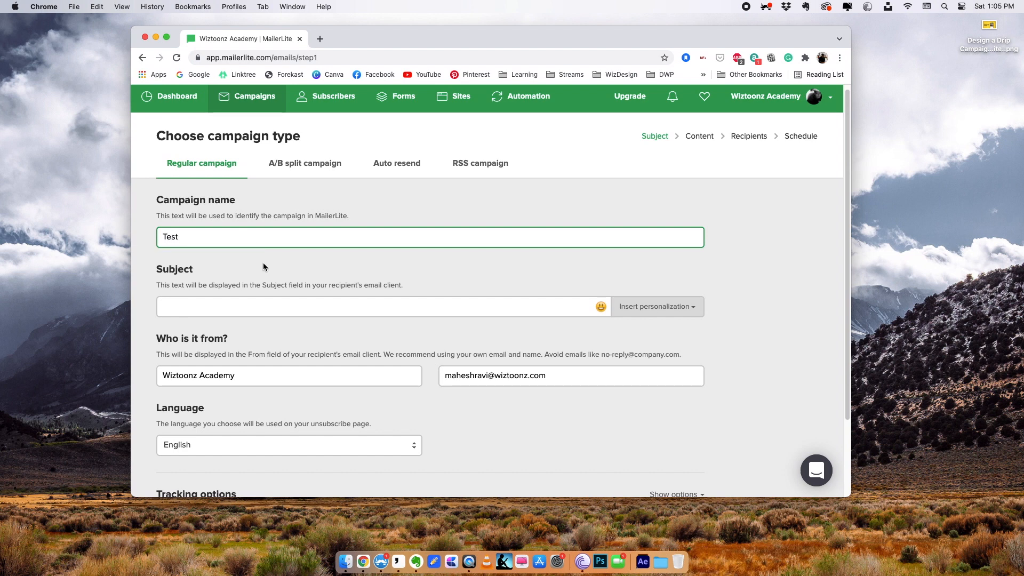
pyautogui.click(202, 307)
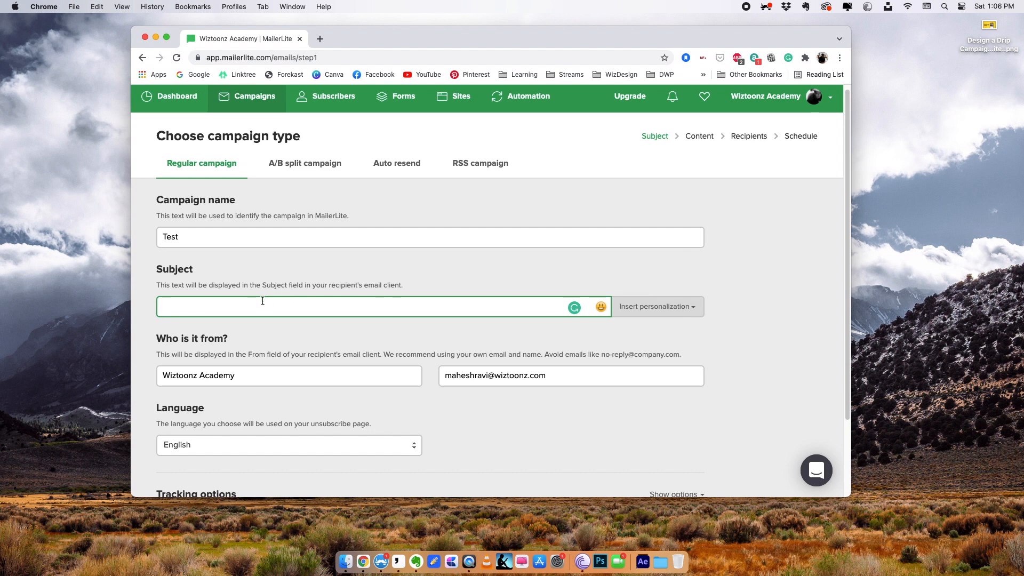
# Set the subject to 'Welcome to NW Library, {$name}' using the Name personalization field.
pyautogui.write('Welcome to NW Library')
pyautogui.click(663, 315)
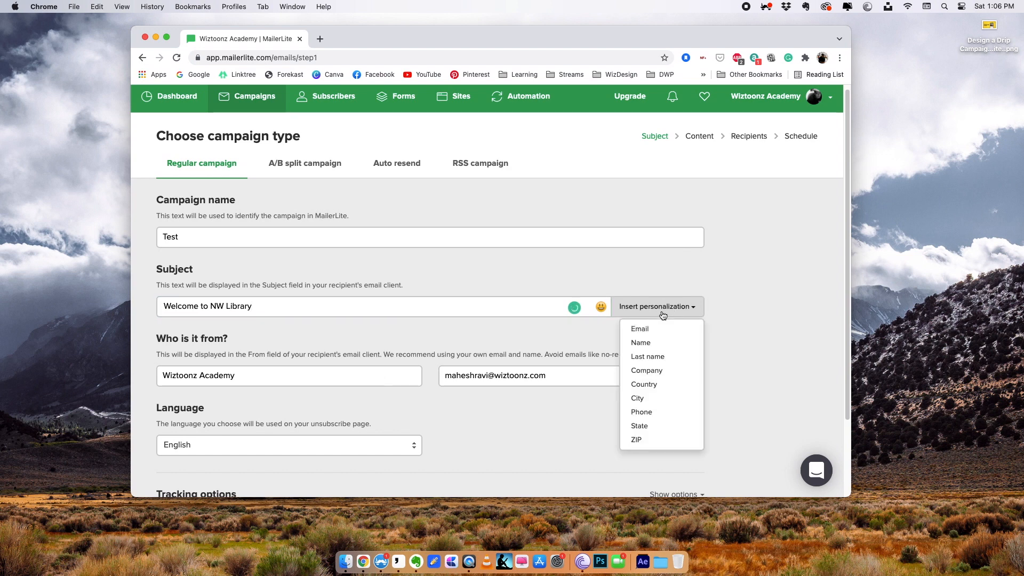
pyautogui.click(641, 341)
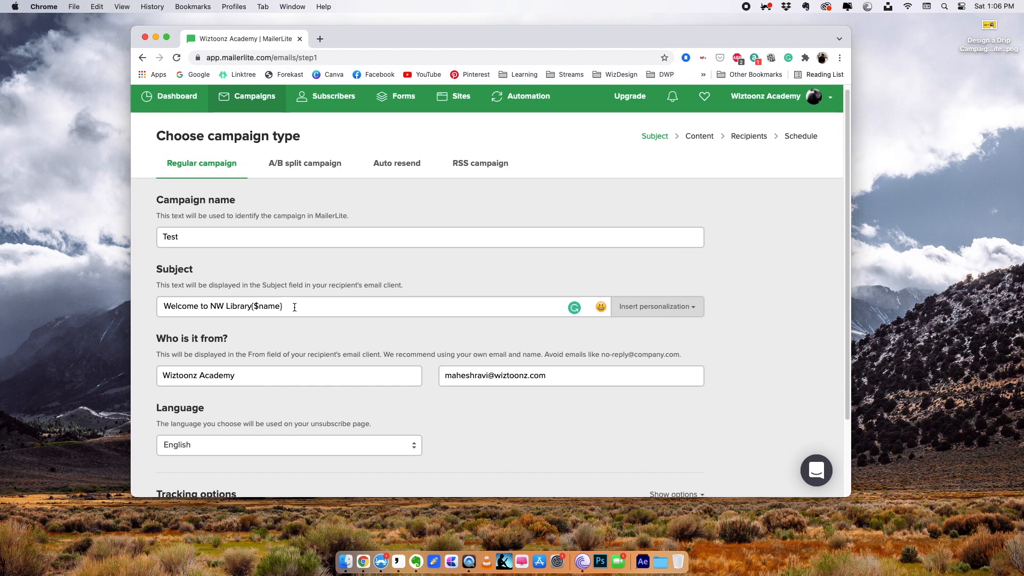
pyautogui.click(251, 308)
pyautogui.write(',')
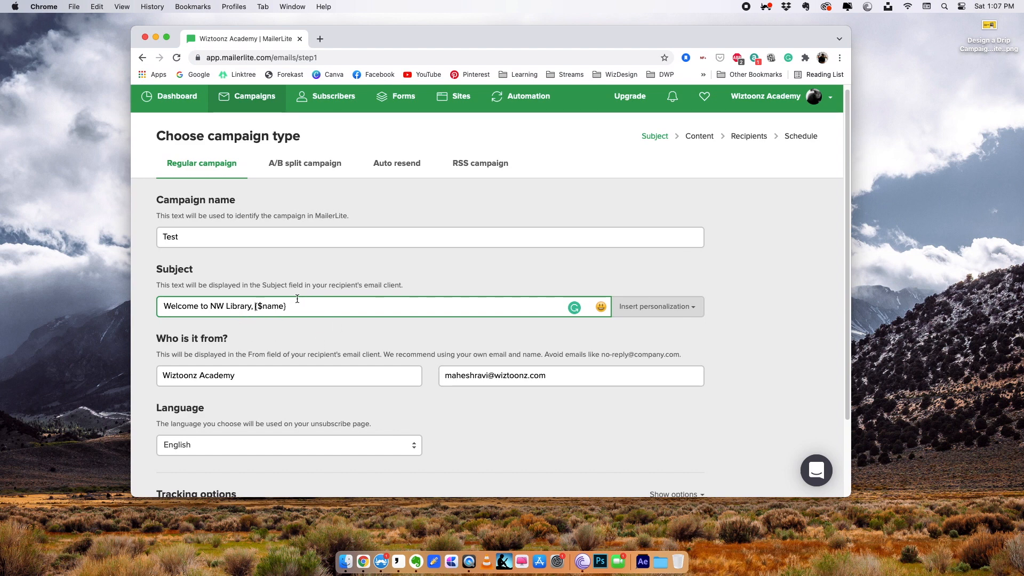
pyautogui.scroll(-1, 297, 298)
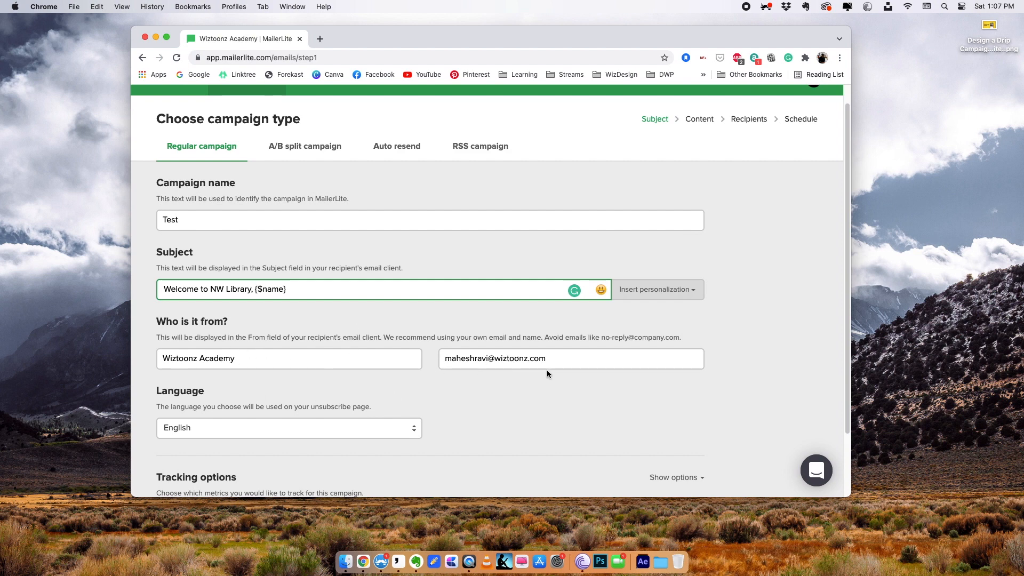
pyautogui.scroll(-4, 474, 422)
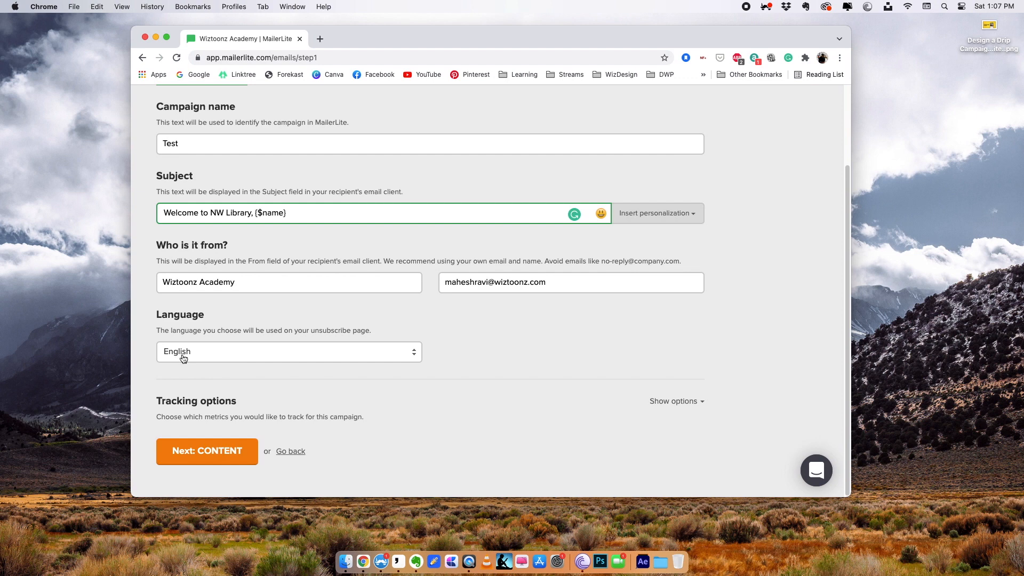
pyautogui.scroll(5, 315, 393)
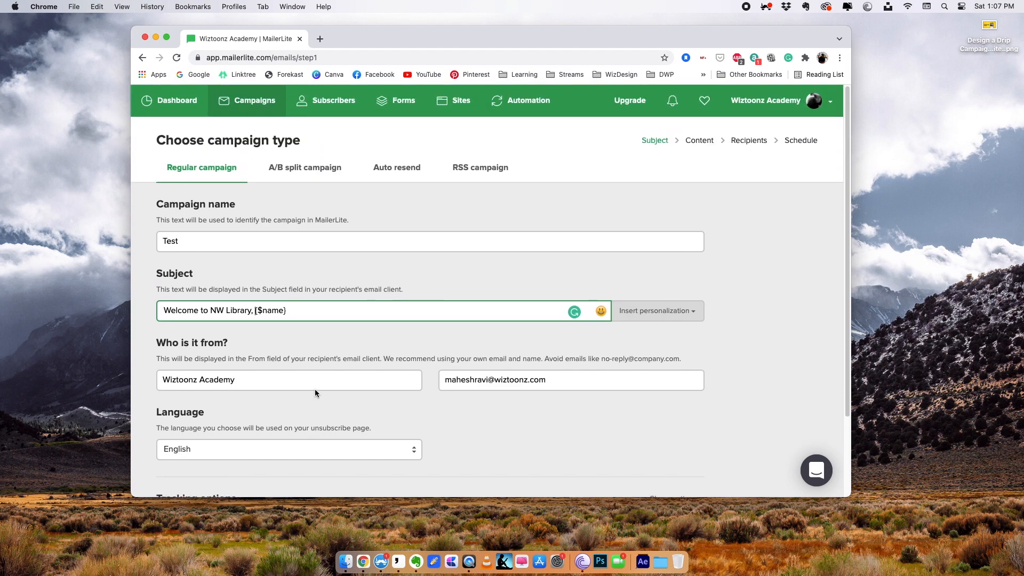
pyautogui.scroll(-5, 334, 430)
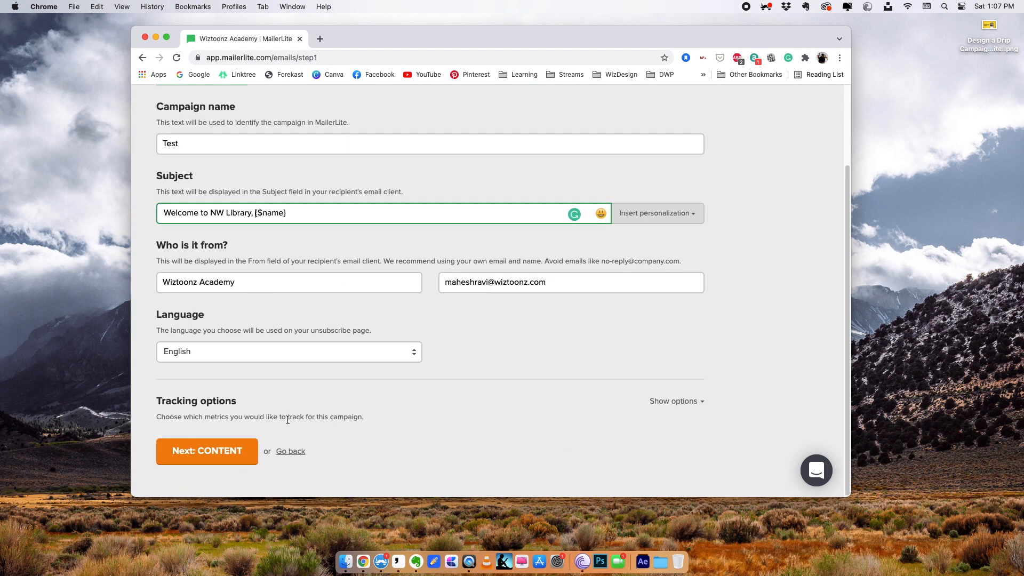
# Continue from campaign setup to the email content design step.
pyautogui.click(190, 461)
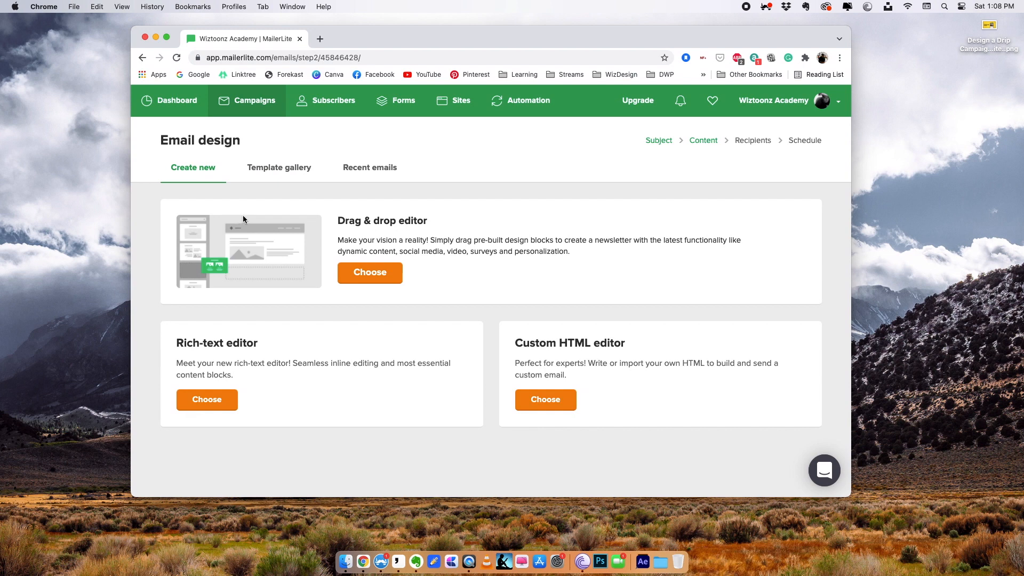
# Choose the Drag & drop editor and look through the starter template and blocks sidebar.
pyautogui.click(360, 271)
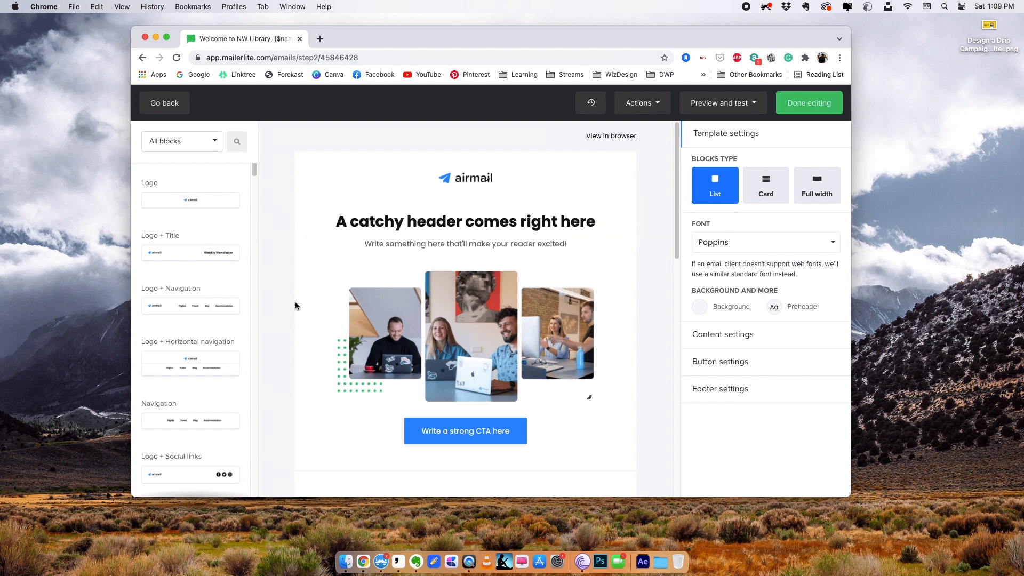
pyautogui.scroll(-2, 408, 303)
pyautogui.scroll(-5, 407, 305)
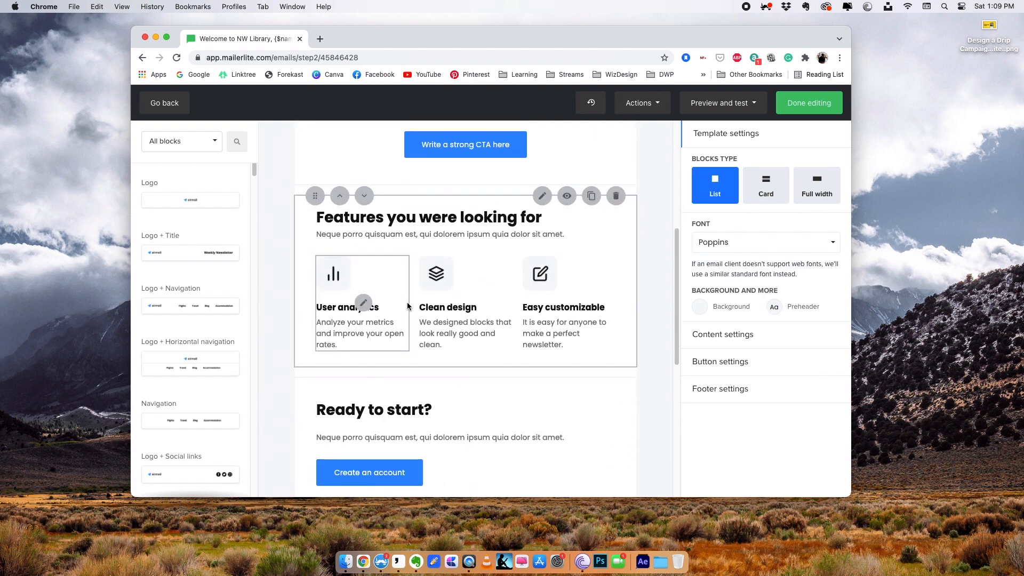
pyautogui.scroll(7, 407, 305)
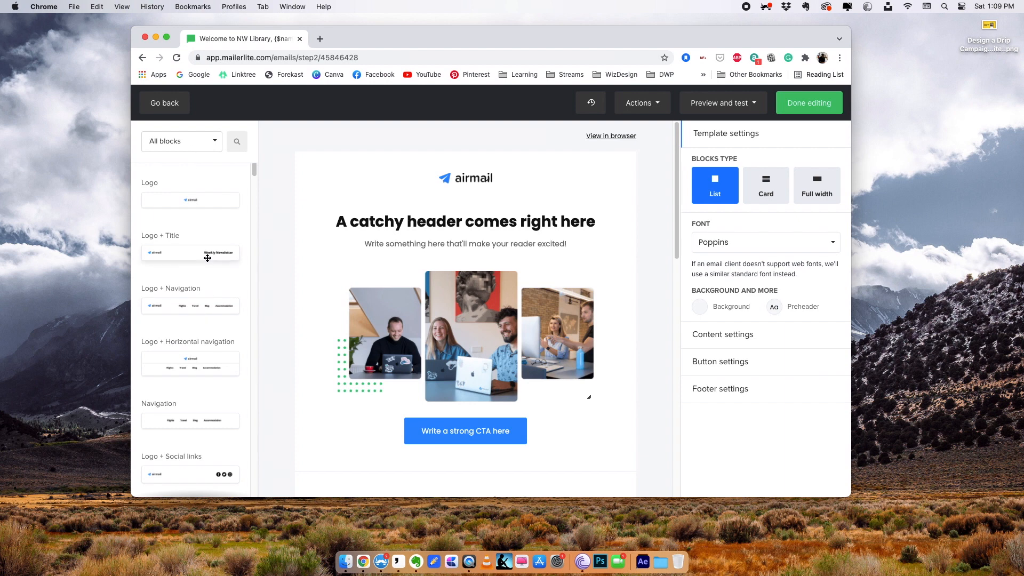
pyautogui.scroll(-8, 202, 264)
pyautogui.scroll(-10, 207, 258)
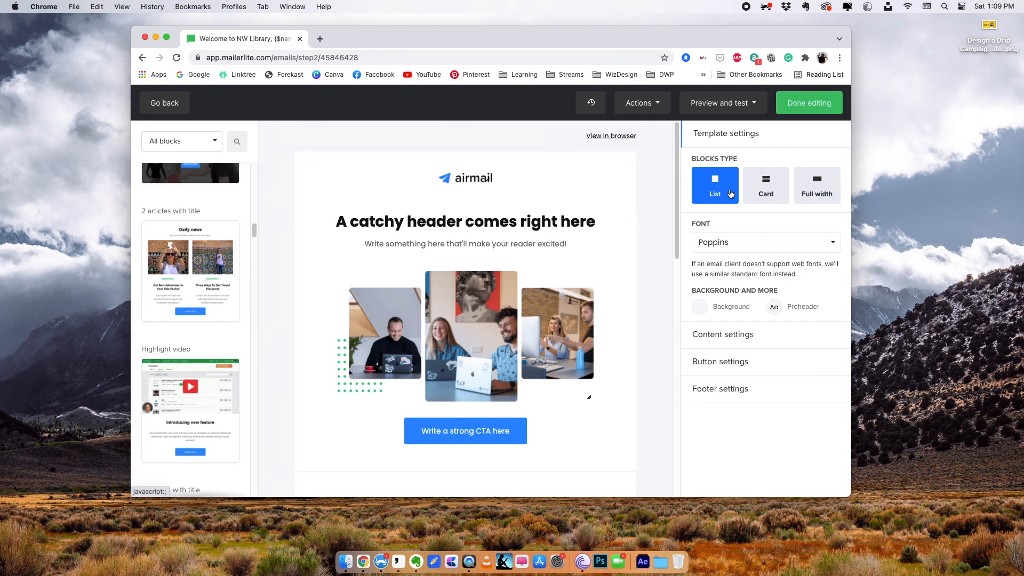
# Try the cards and full-width block layouts, ending back on list style.
pyautogui.click(762, 184)
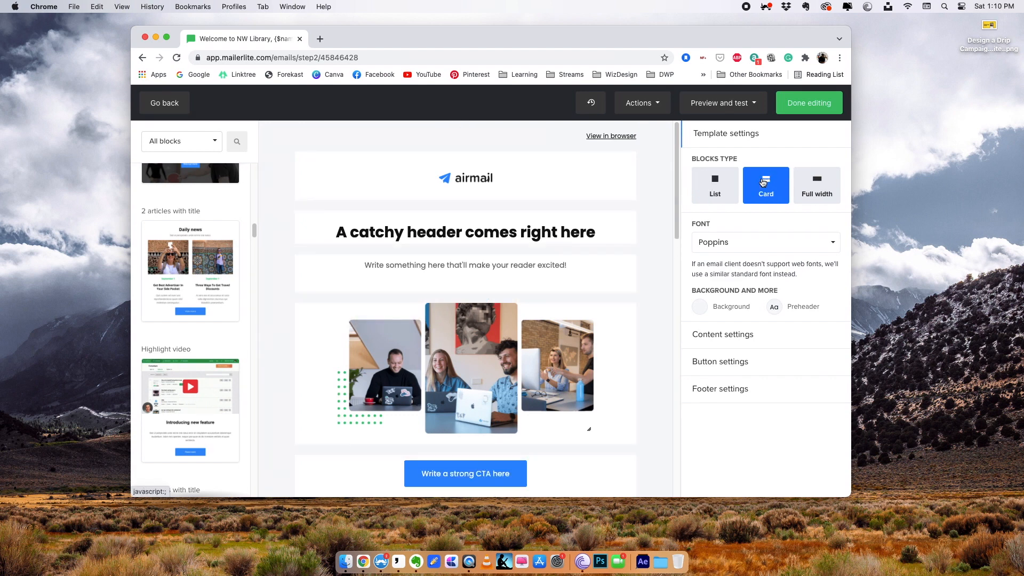
pyautogui.click(806, 181)
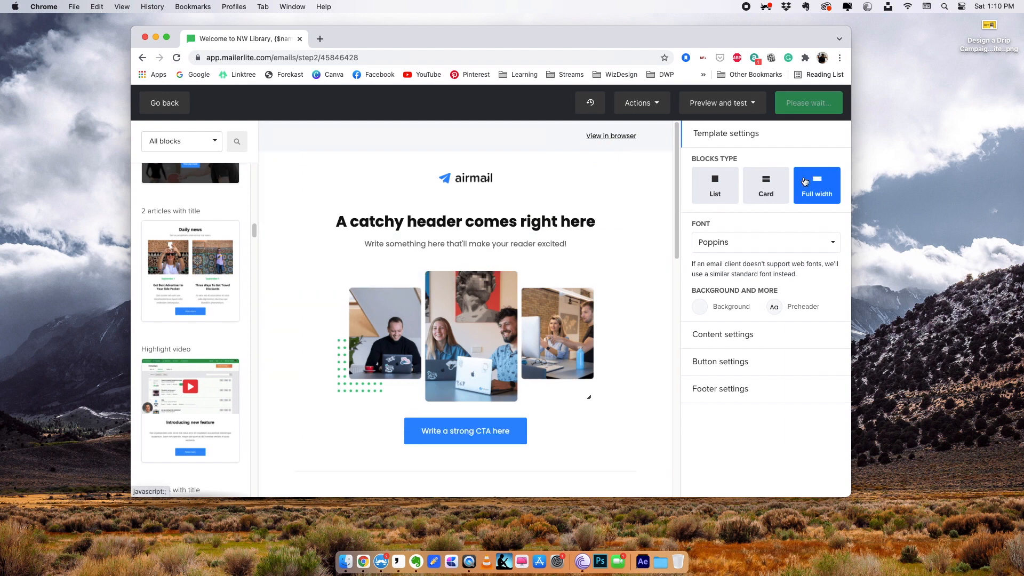
pyautogui.click(704, 190)
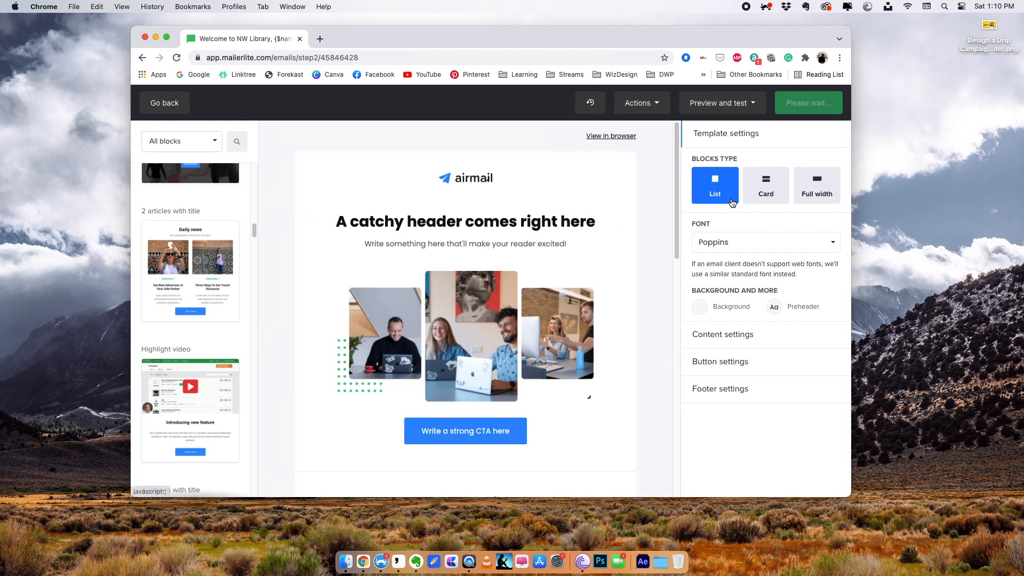
pyautogui.click(773, 195)
pyautogui.click(816, 184)
pyautogui.click(715, 187)
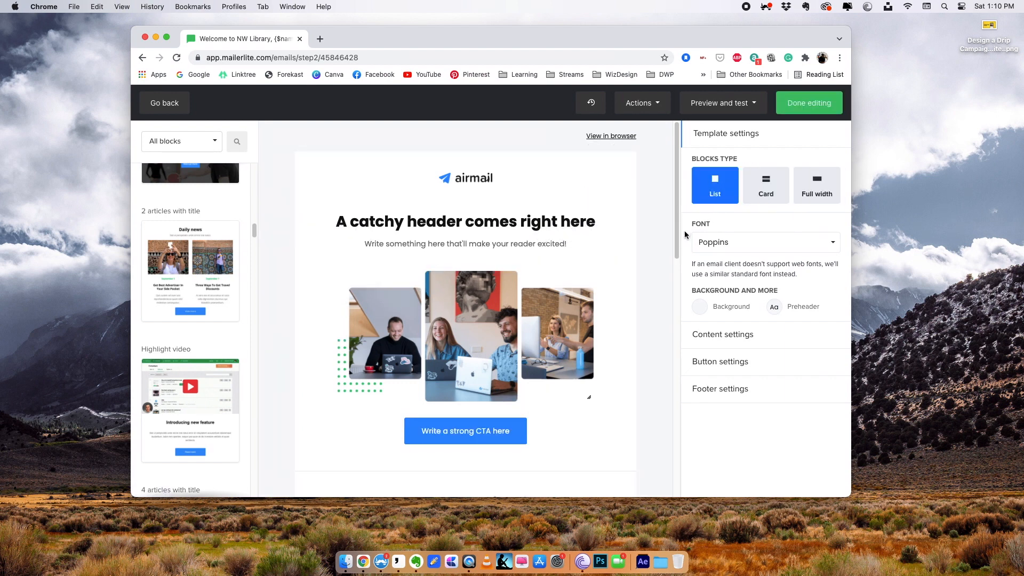
# Change the email font to Poppins after trying Arial, Tahoma and Inter.
pyautogui.click(705, 243)
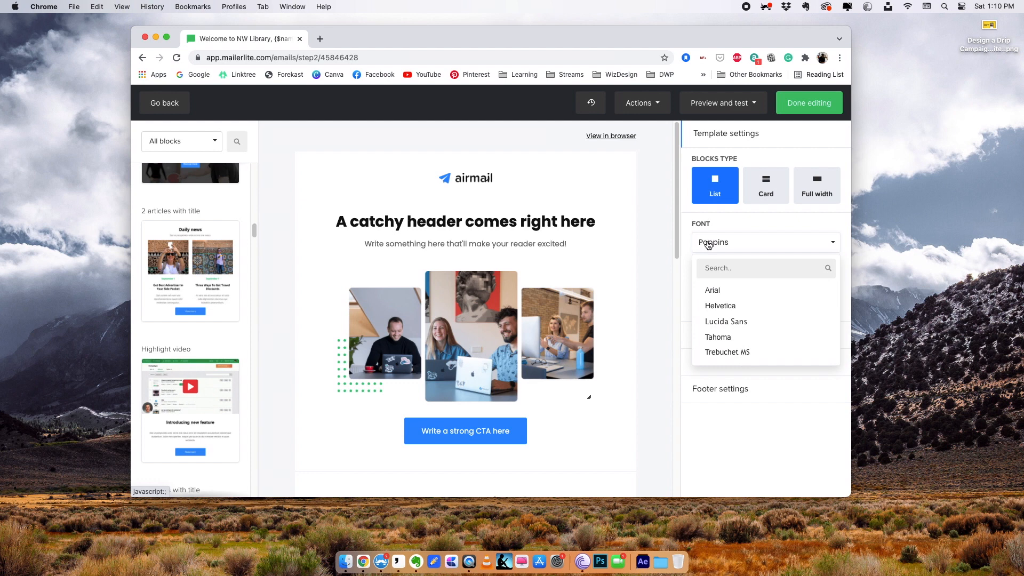
pyautogui.click(712, 293)
pyautogui.click(712, 243)
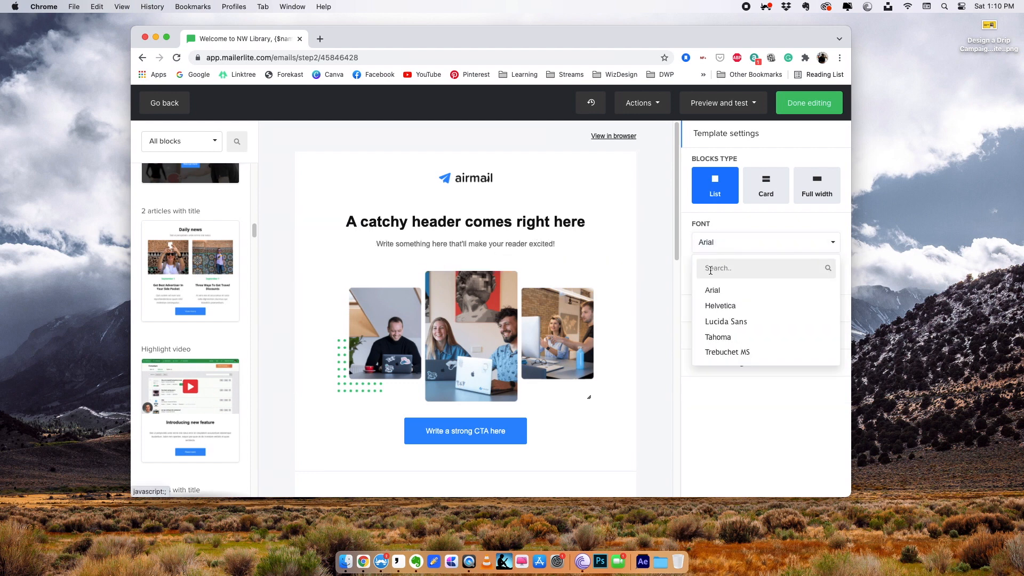
pyautogui.click(715, 336)
pyautogui.click(722, 243)
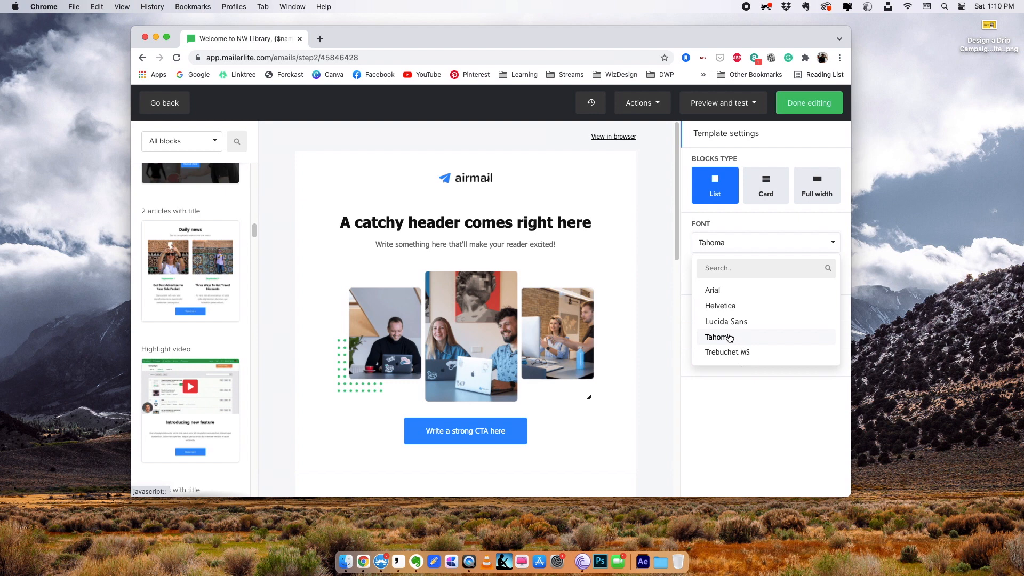
pyautogui.scroll(-3, 729, 309)
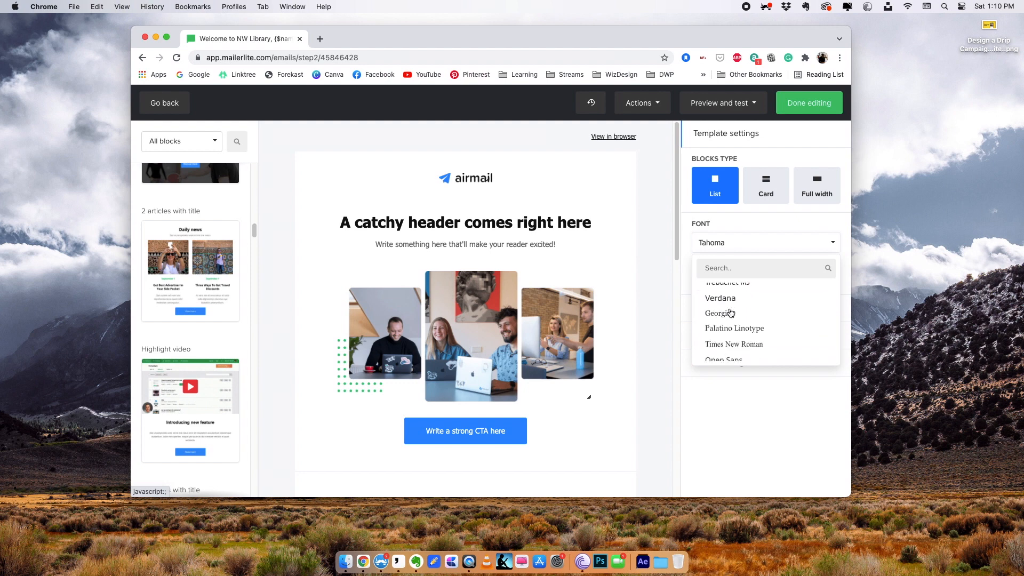
pyautogui.scroll(-5, 730, 314)
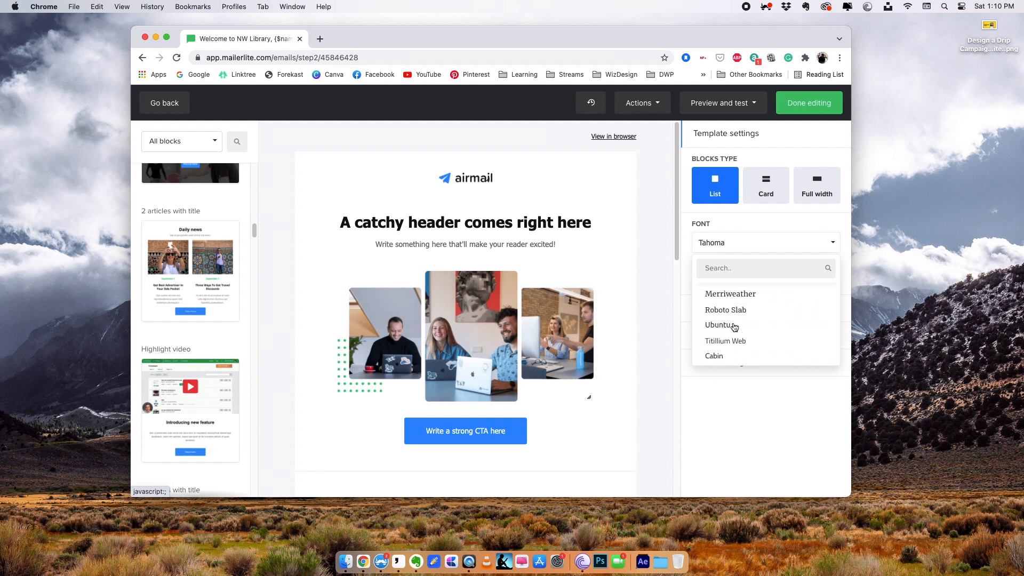
pyautogui.scroll(-5, 735, 327)
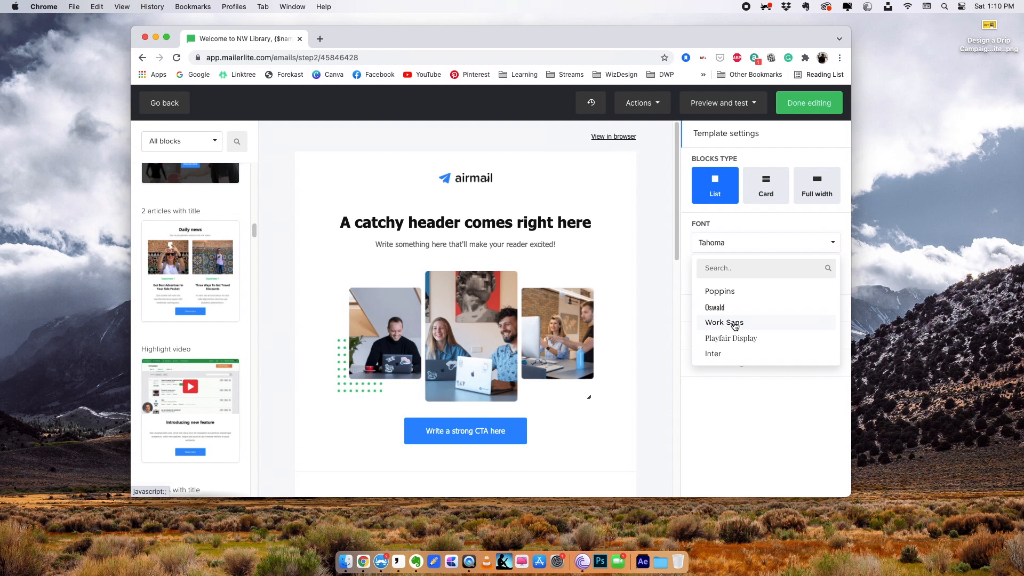
pyautogui.click(717, 355)
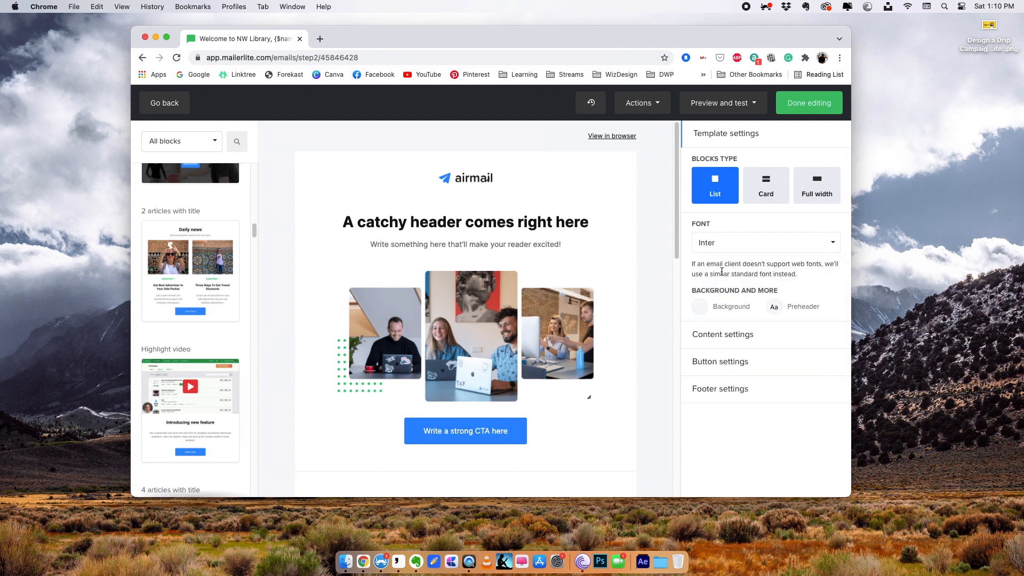
pyautogui.click(727, 245)
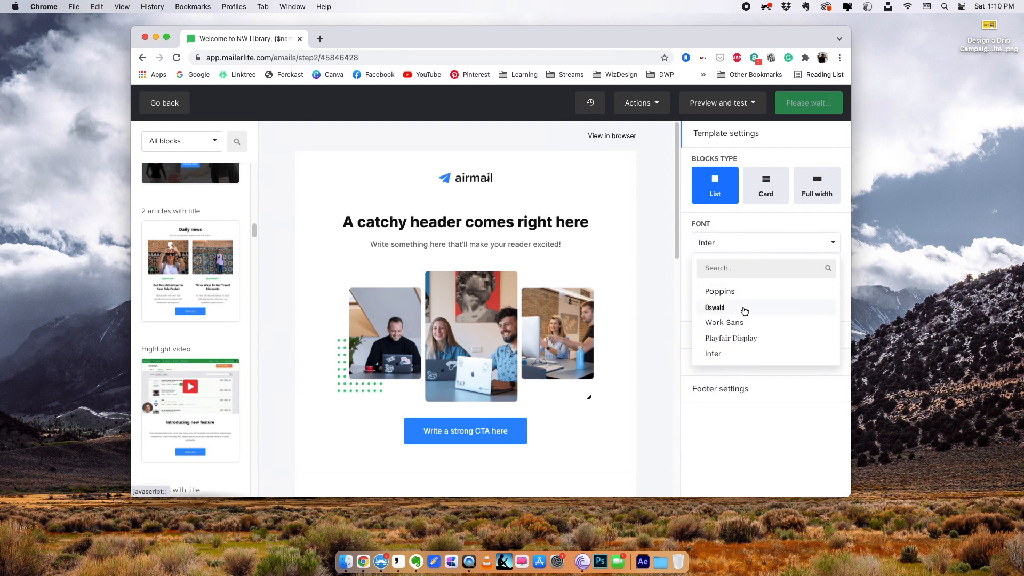
pyautogui.click(746, 292)
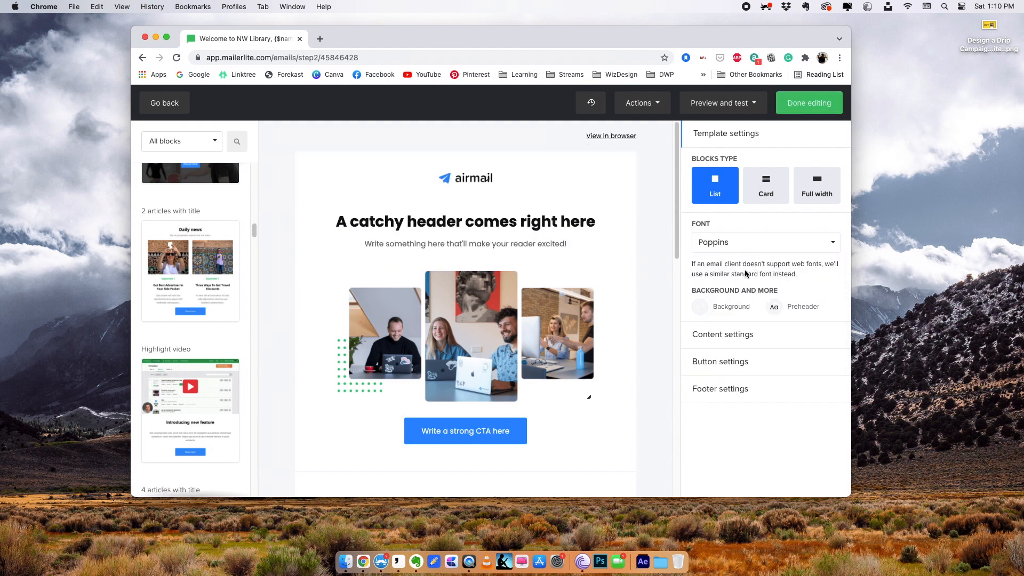
# Preview the background colour palette, discard the change, and expand the content style settings.
pyautogui.click(700, 308)
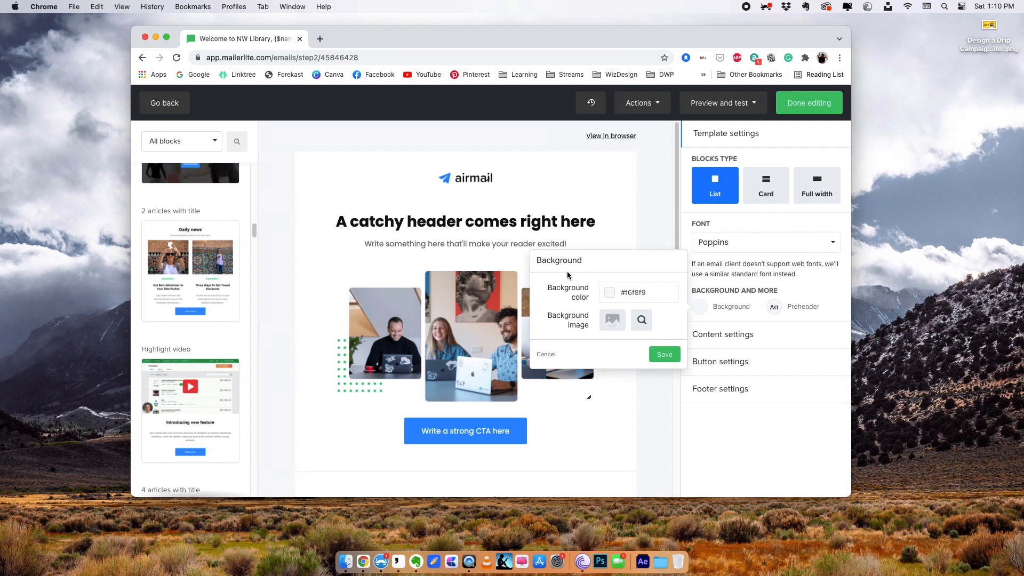
pyautogui.click(609, 293)
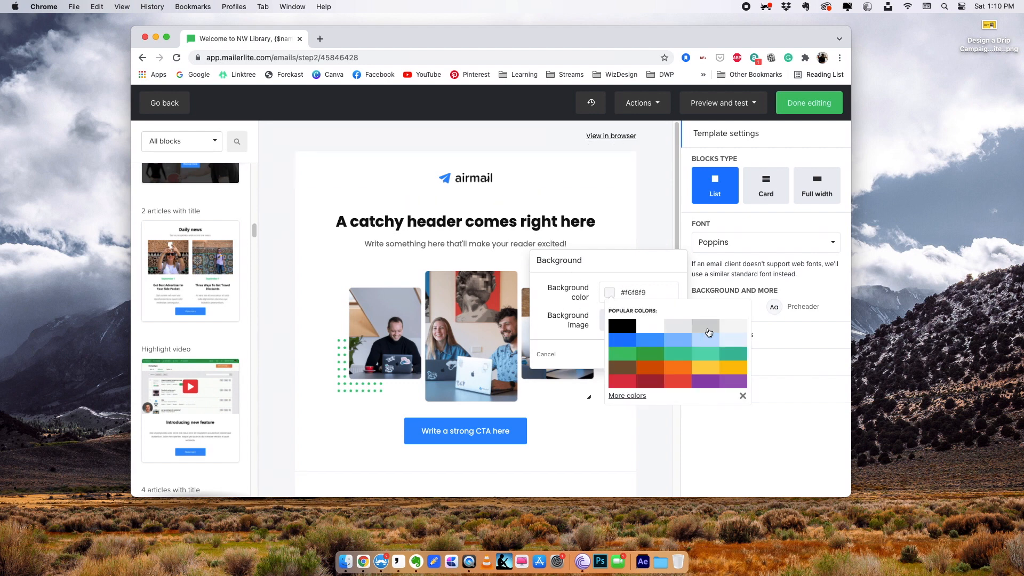
pyautogui.click(563, 346)
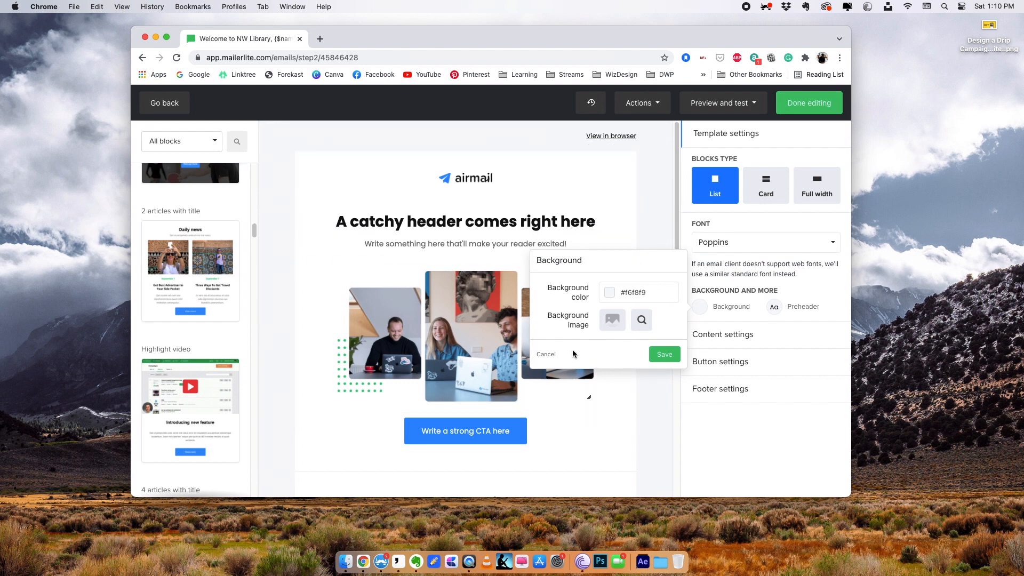
pyautogui.click(555, 354)
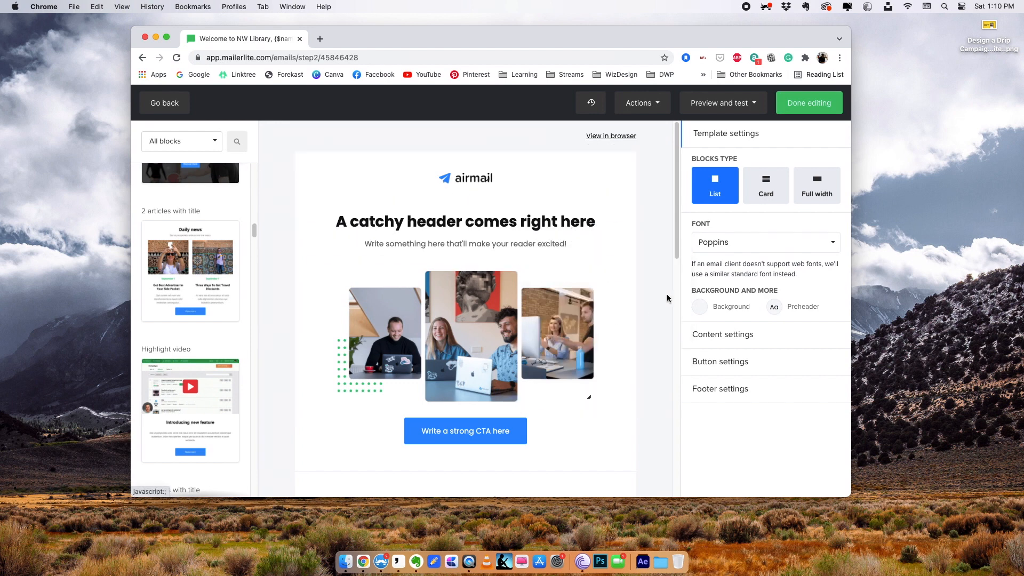
pyautogui.click(740, 334)
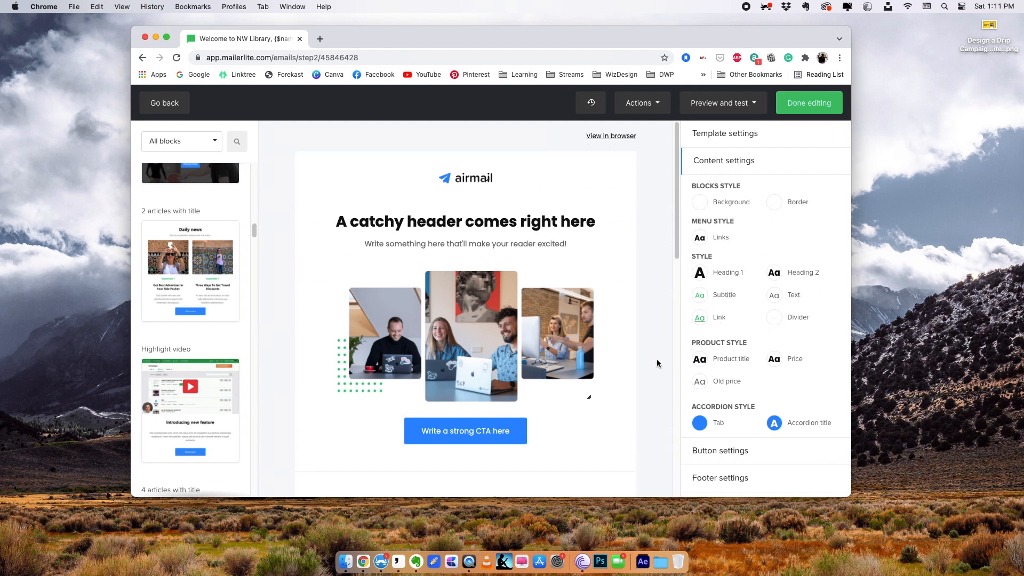
pyautogui.click(700, 274)
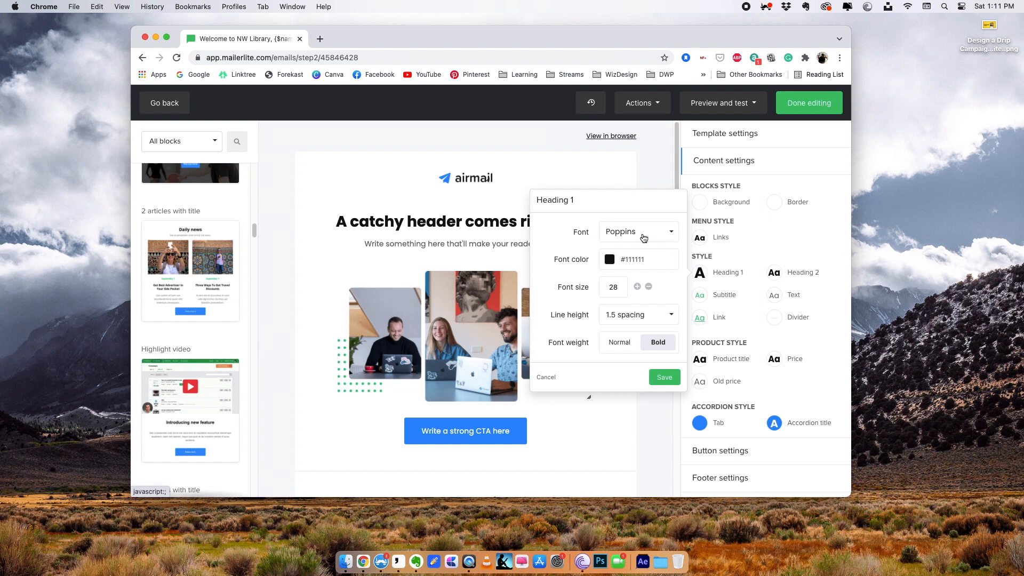
pyautogui.click(546, 377)
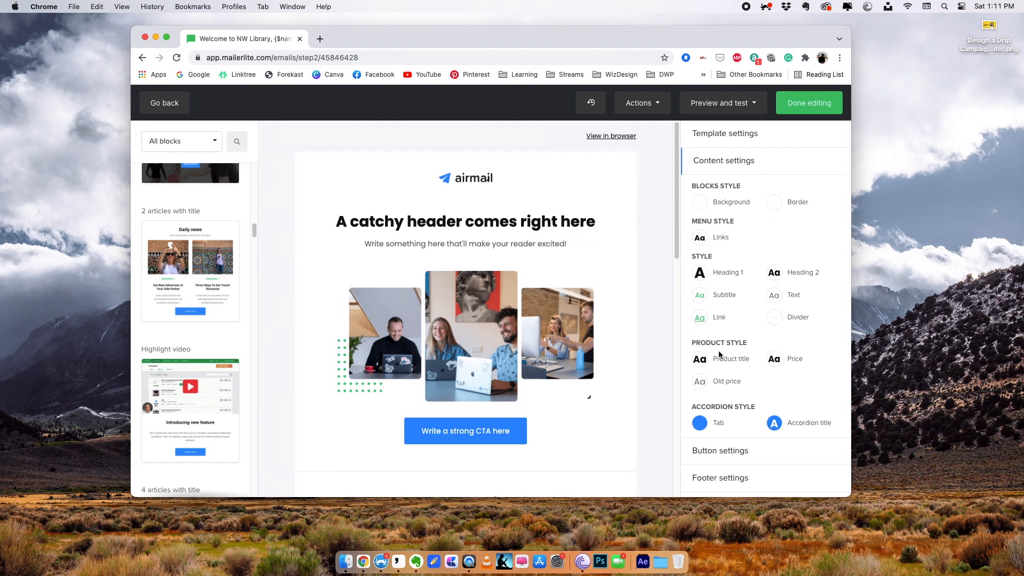
# Look through Button and Footer settings, return to Template settings, and scroll the blocks to the top.
pyautogui.scroll(-1, 741, 352)
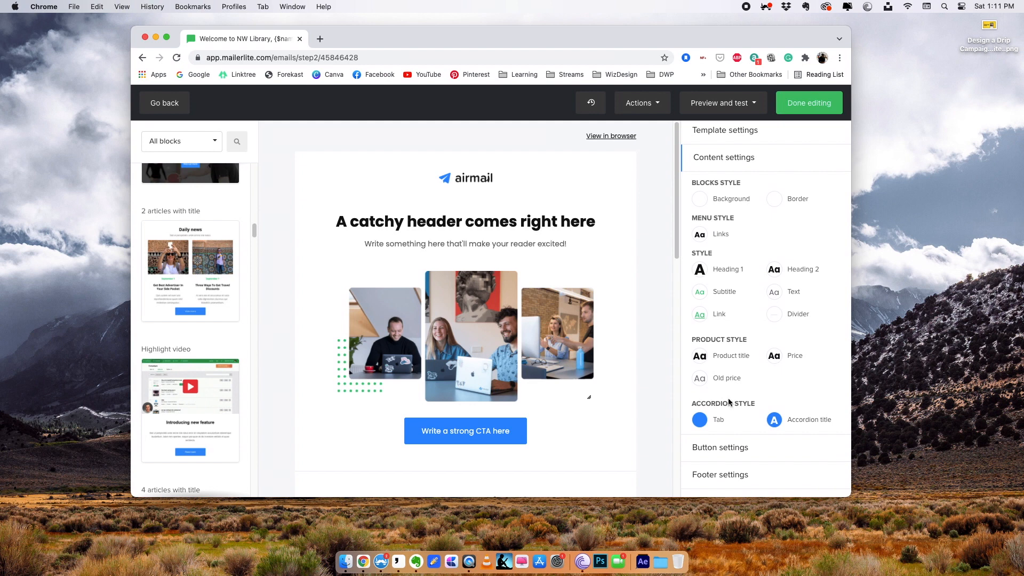
pyautogui.click(723, 452)
pyautogui.click(731, 299)
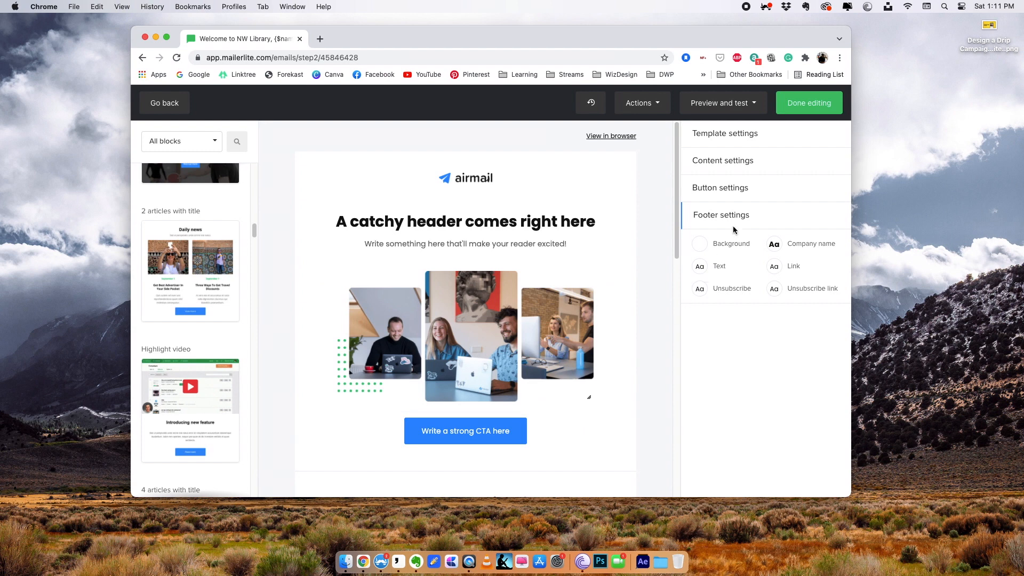
pyautogui.click(723, 134)
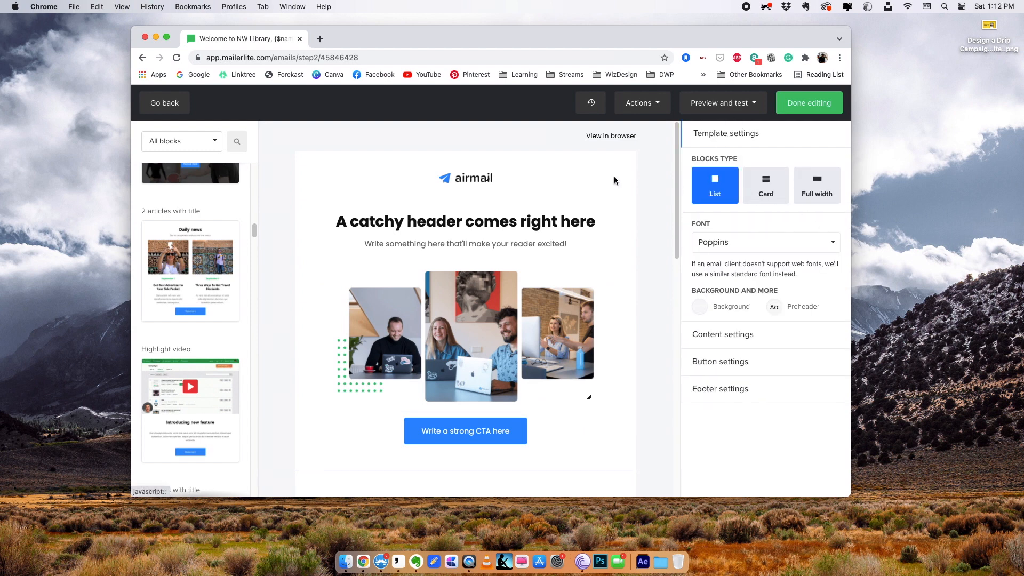
pyautogui.scroll(5, 252, 276)
pyautogui.scroll(10, 251, 276)
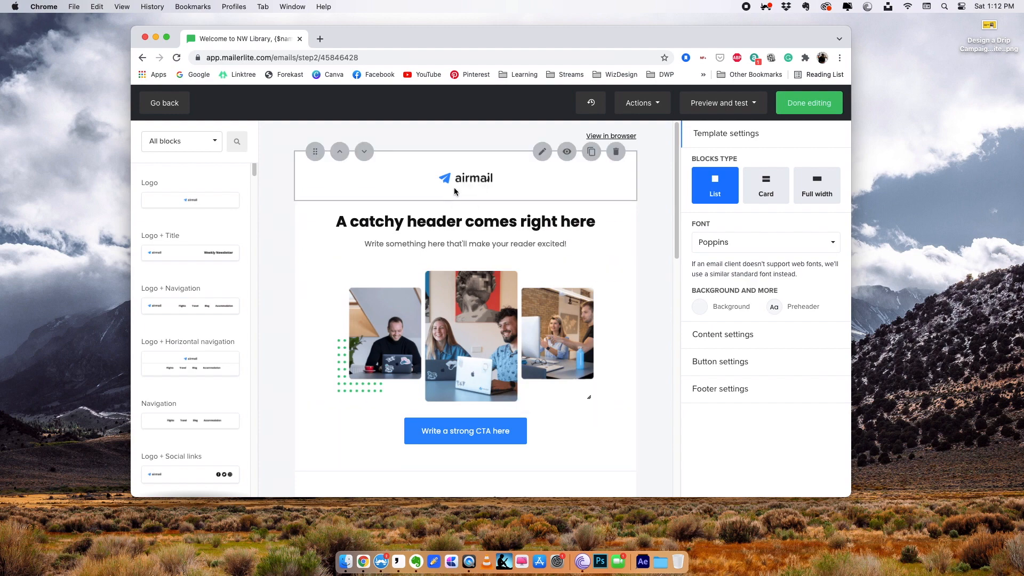
pyautogui.scroll(-5, 455, 190)
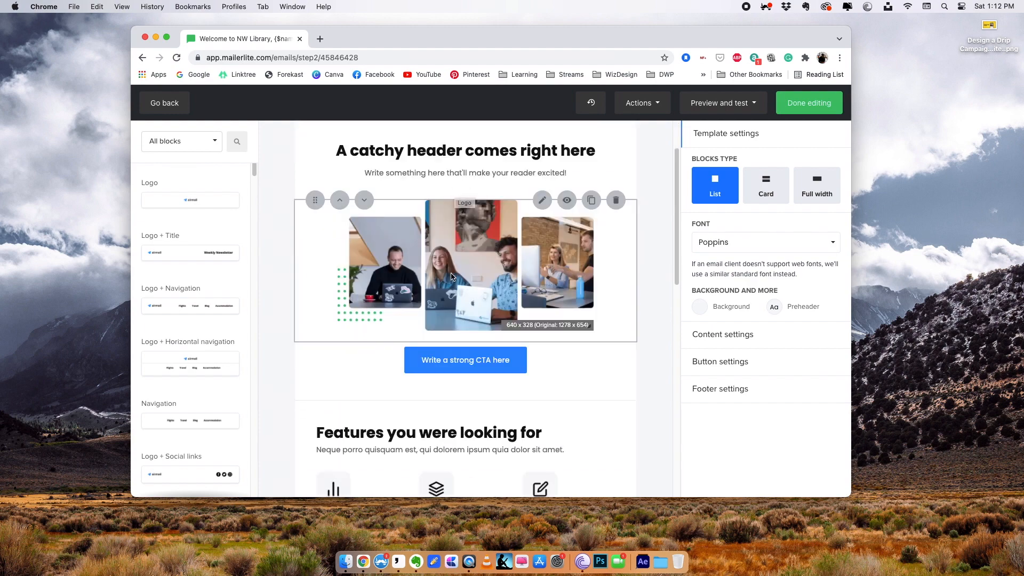
pyautogui.scroll(5, 441, 184)
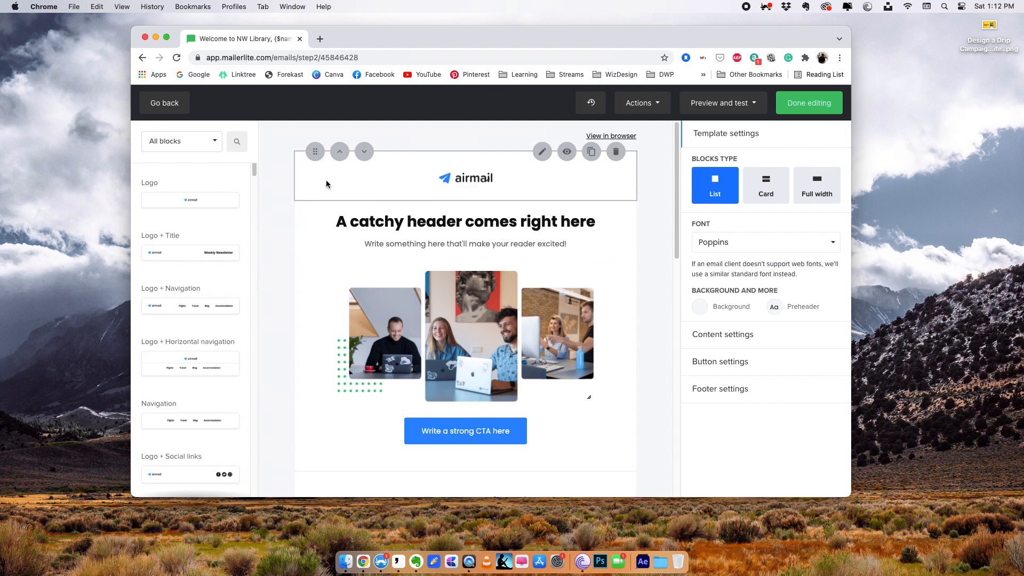
# Replace the airmail logo with the Butter Side Up image from the File manager.
pyautogui.click(402, 184)
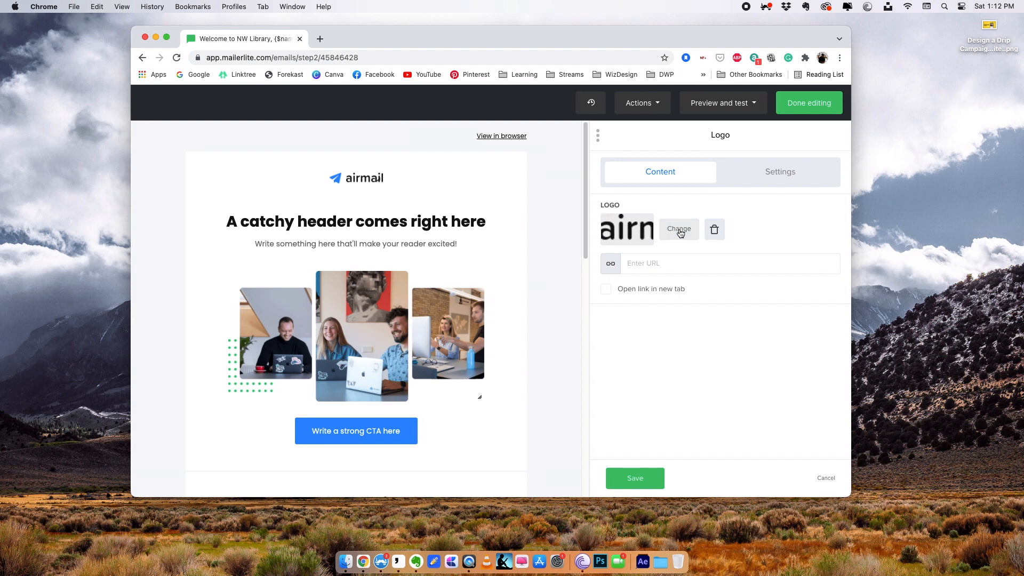
pyautogui.click(679, 230)
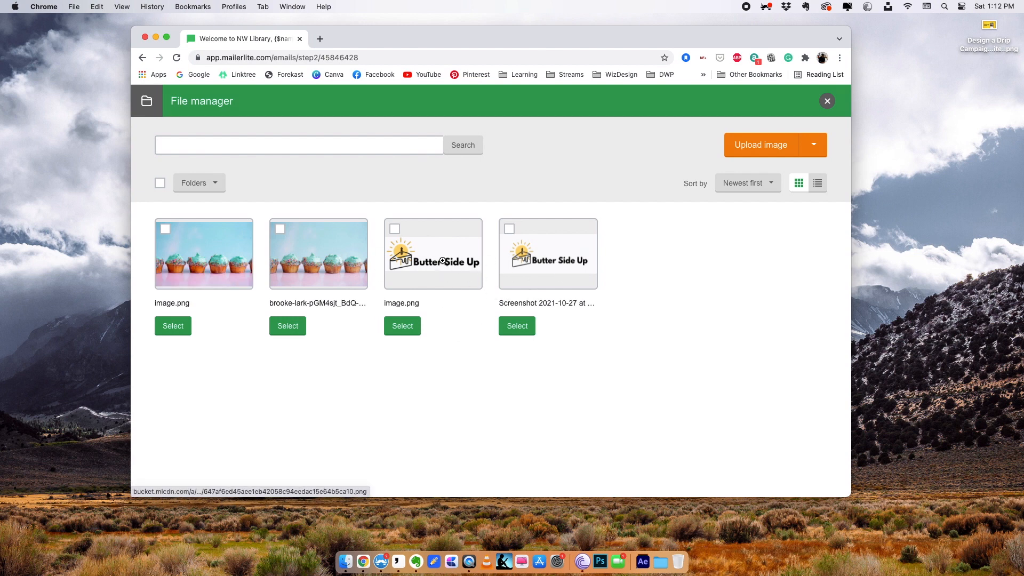
pyautogui.click(394, 234)
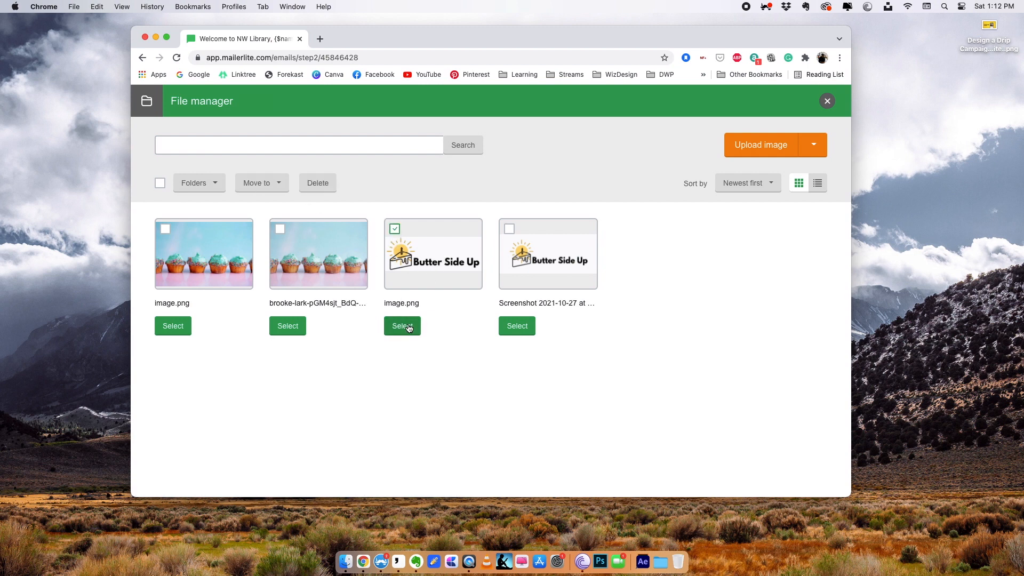
pyautogui.click(403, 326)
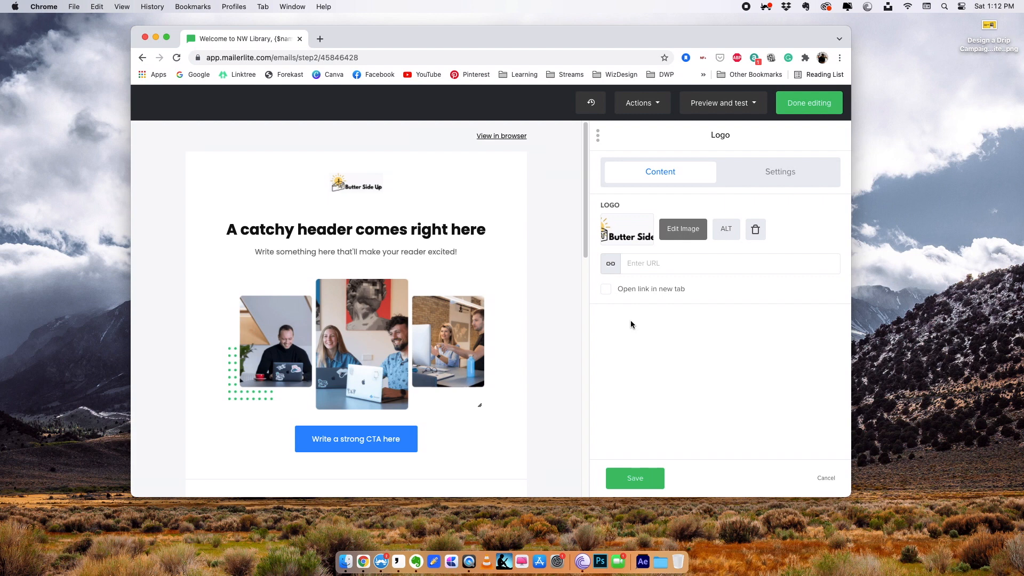
# Reduce the logo's top and bottom padding in its settings.
pyautogui.click(741, 172)
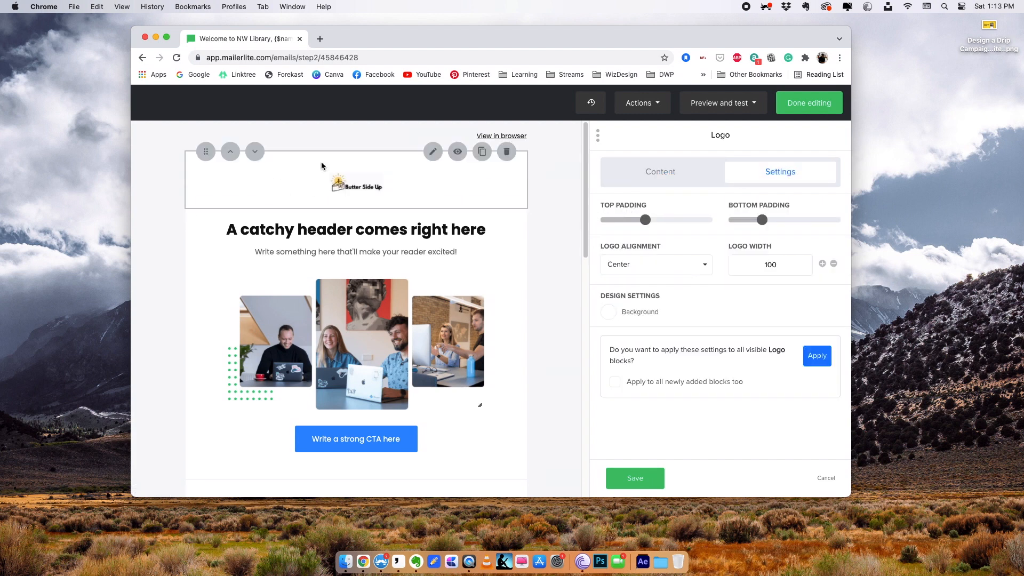
pyautogui.moveTo(657, 225)
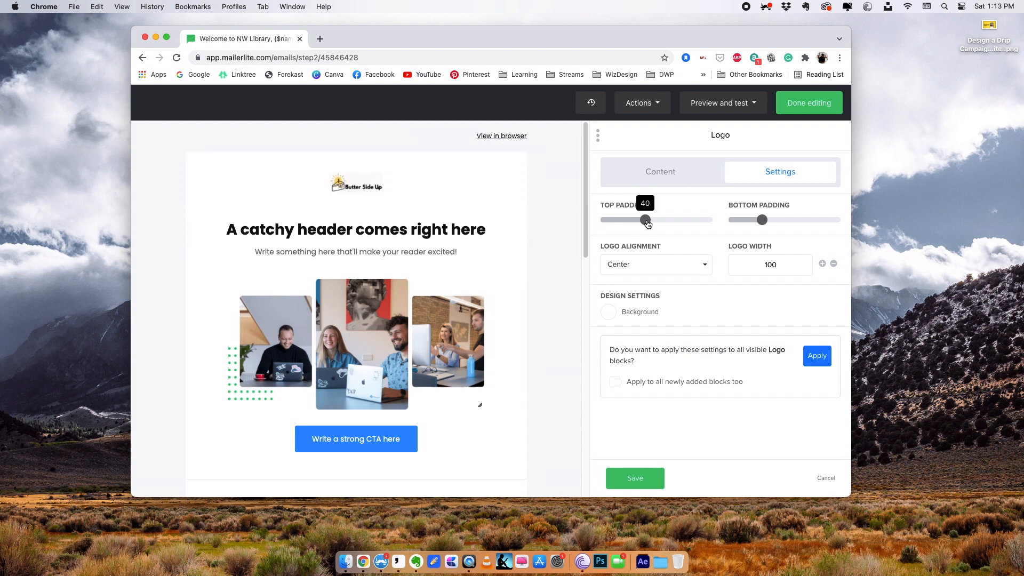
pyautogui.moveTo(647, 223)
pyautogui.mouseDown()
pyautogui.moveTo(607, 224)
pyautogui.moveTo(634, 224)
pyautogui.mouseUp()
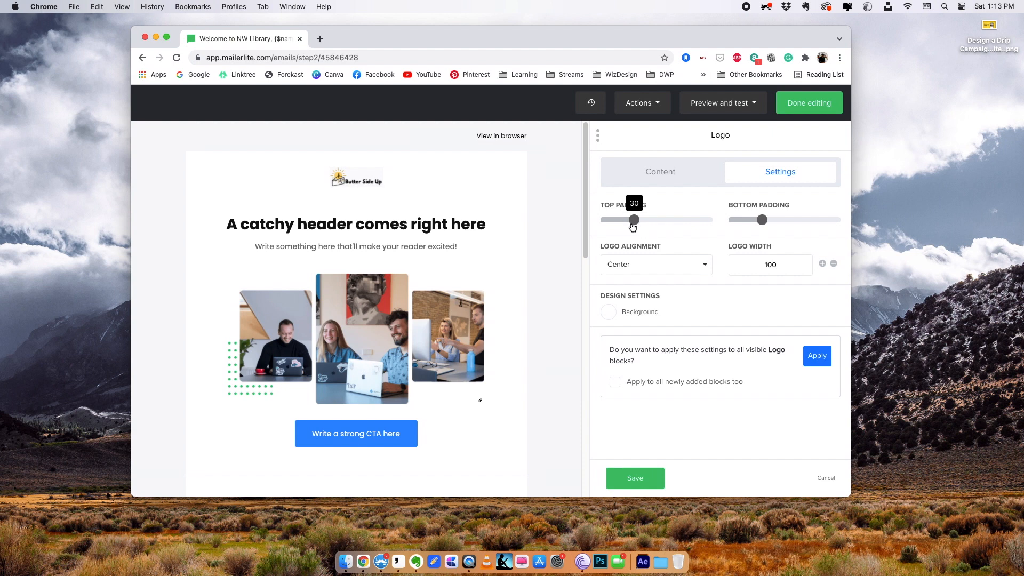
pyautogui.moveTo(762, 220); pyautogui.dragTo(740, 221)
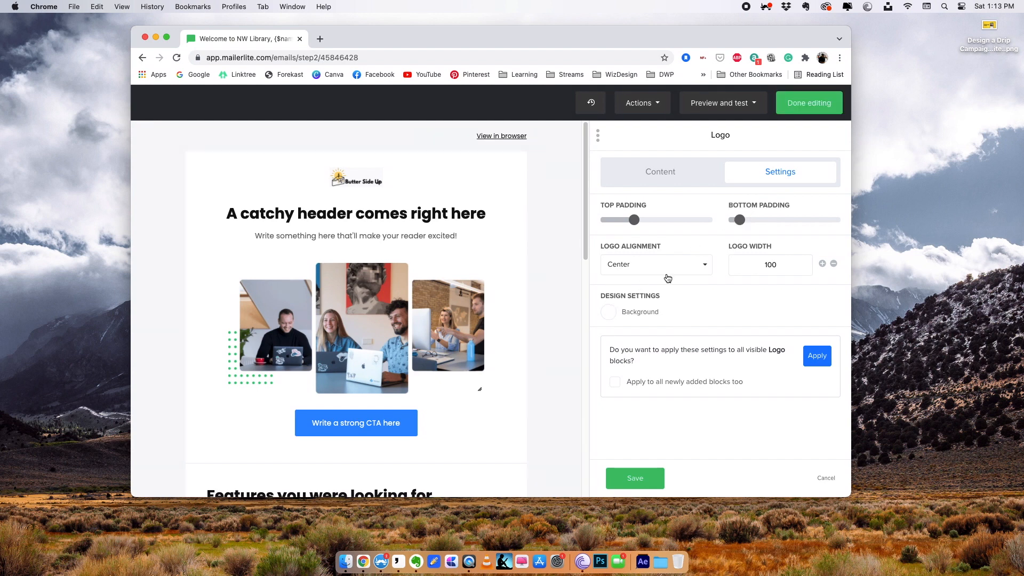
# Try left and right alignment, centre the logo, and save the changes.
pyautogui.click(641, 272)
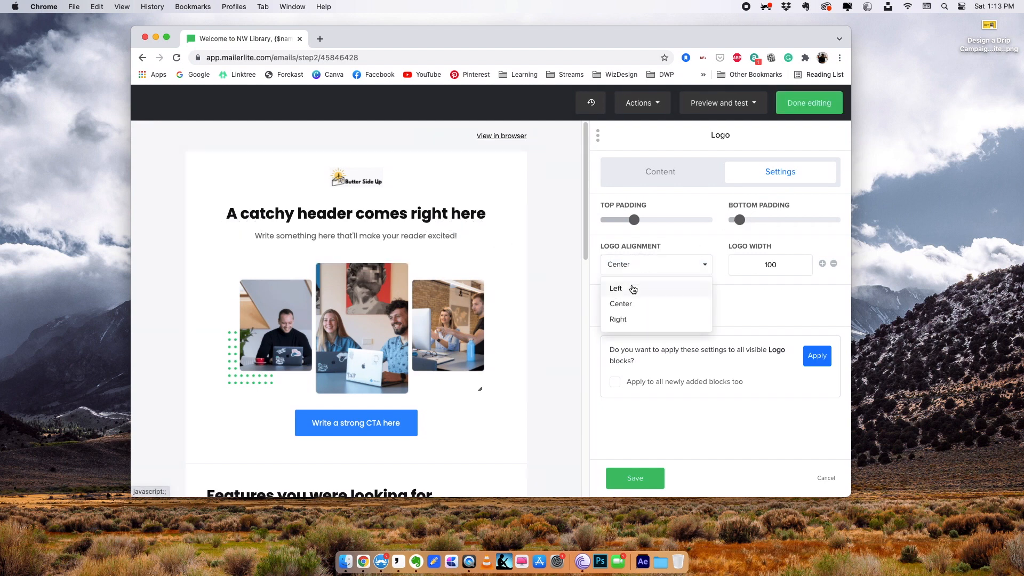
pyautogui.click(634, 289)
pyautogui.click(638, 271)
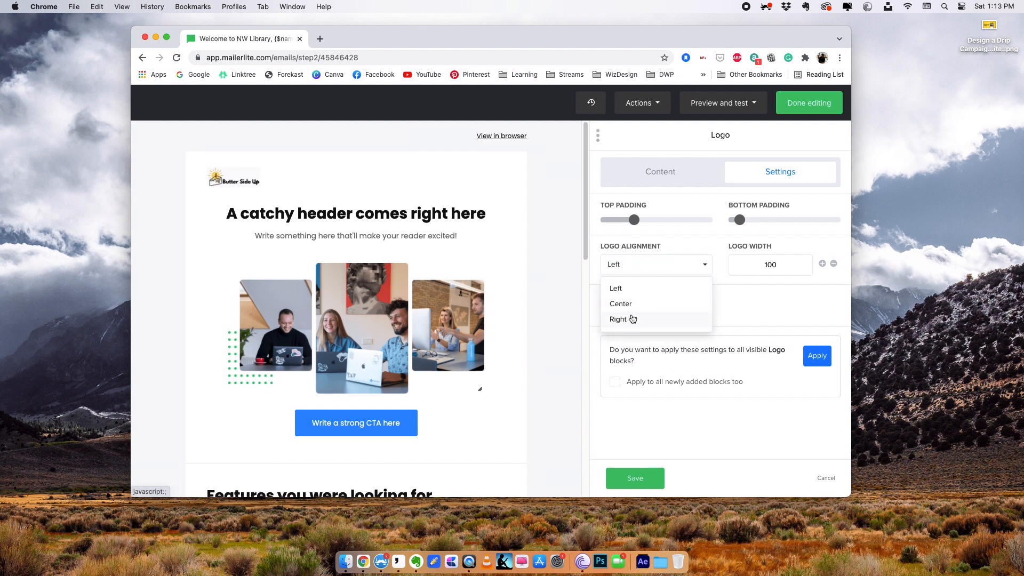
pyautogui.click(635, 319)
pyautogui.click(624, 265)
pyautogui.click(619, 303)
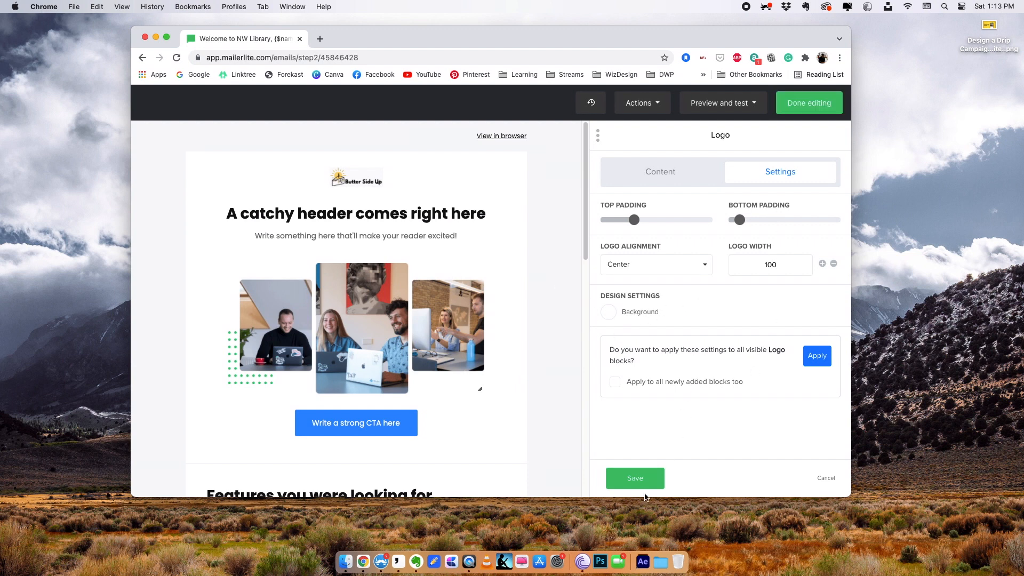
pyautogui.click(644, 489)
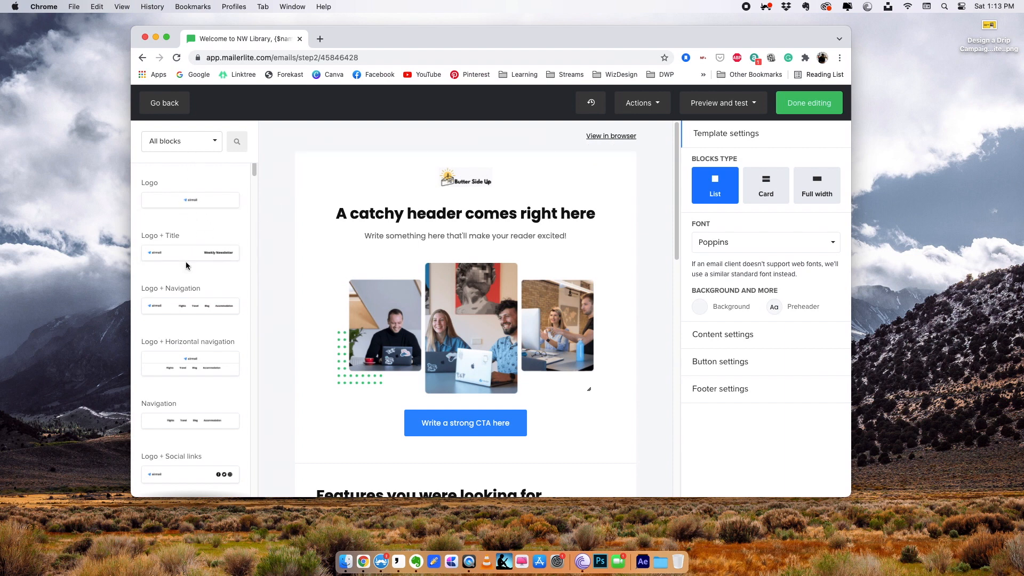
# Filter blocks to Header and drag a Logo + Social links block to the email's top.
pyautogui.click(215, 143)
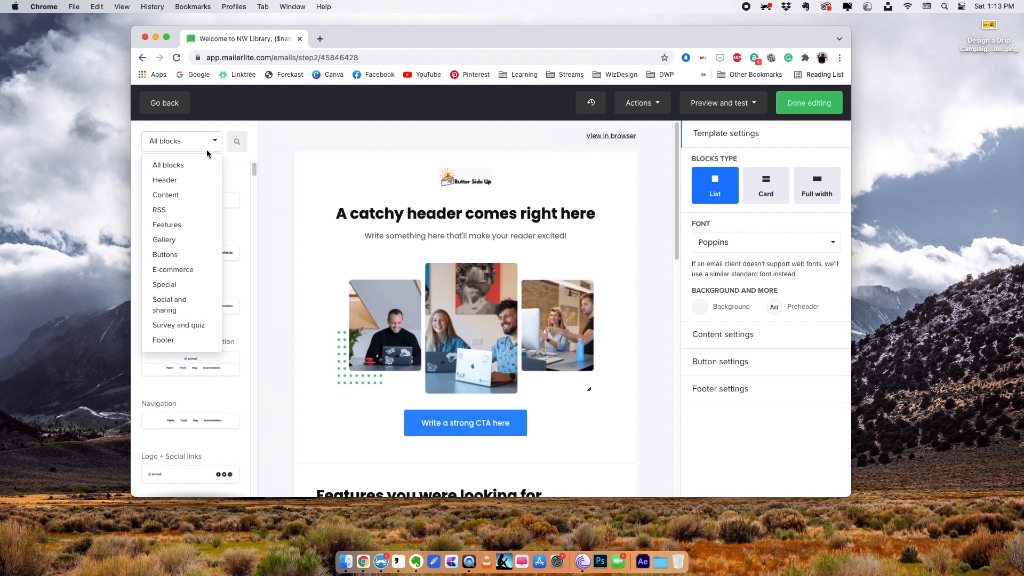
pyautogui.click(182, 181)
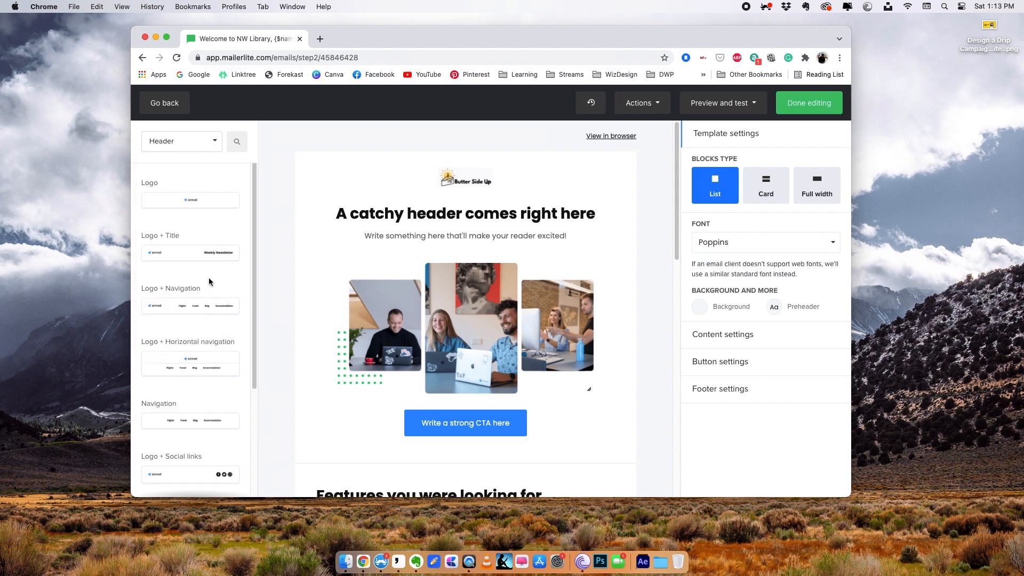
pyautogui.scroll(-3, 211, 219)
pyautogui.scroll(3, 206, 361)
pyautogui.scroll(-2, 194, 238)
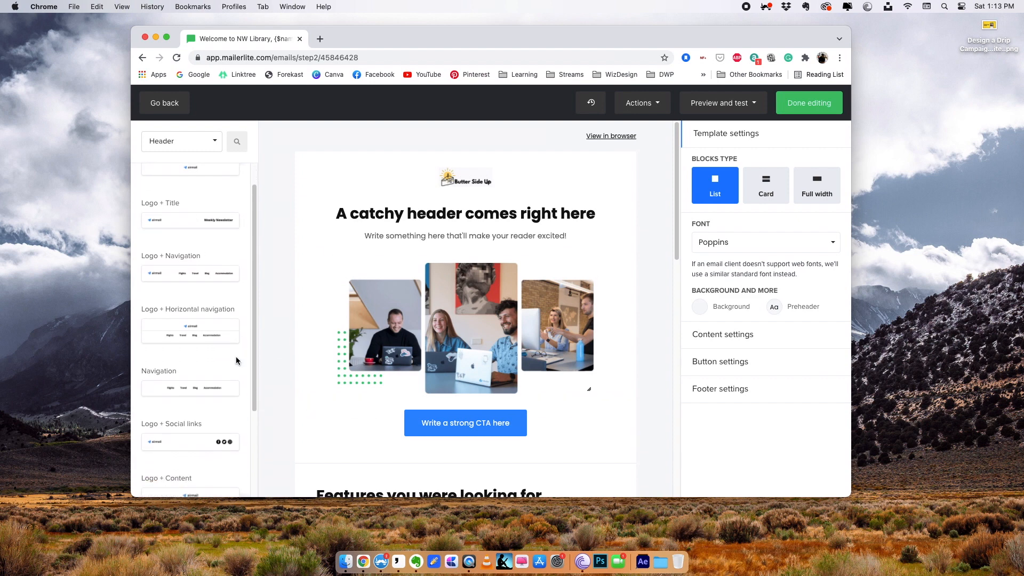
pyautogui.scroll(2, 202, 257)
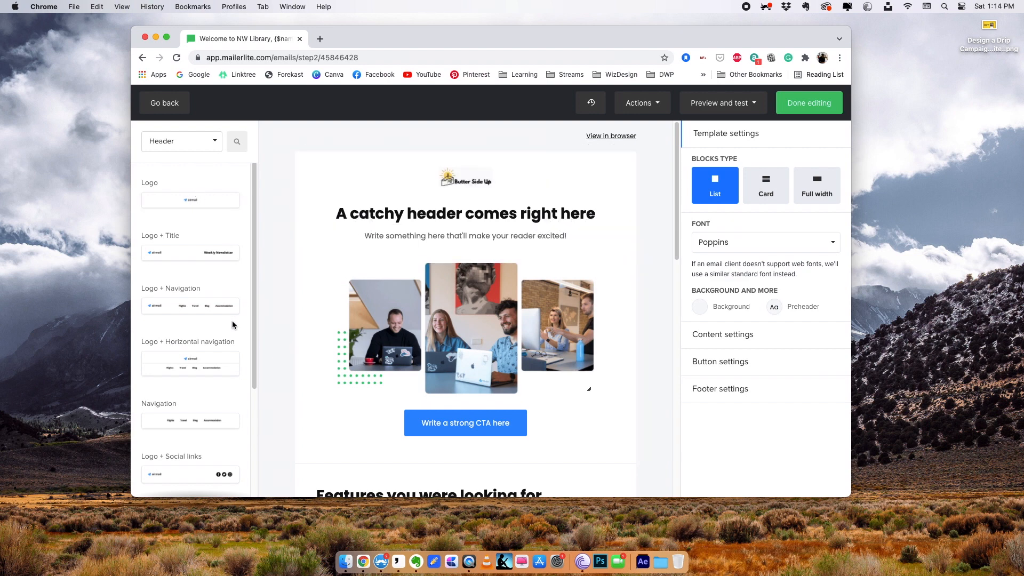
pyautogui.scroll(-3, 196, 400)
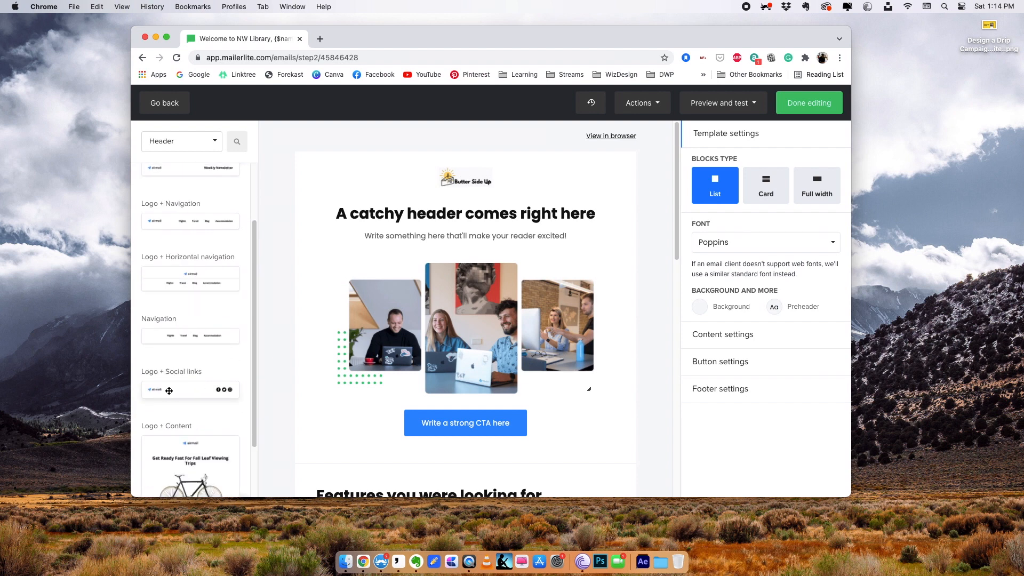
pyautogui.moveTo(169, 391); pyautogui.dragTo(418, 166)
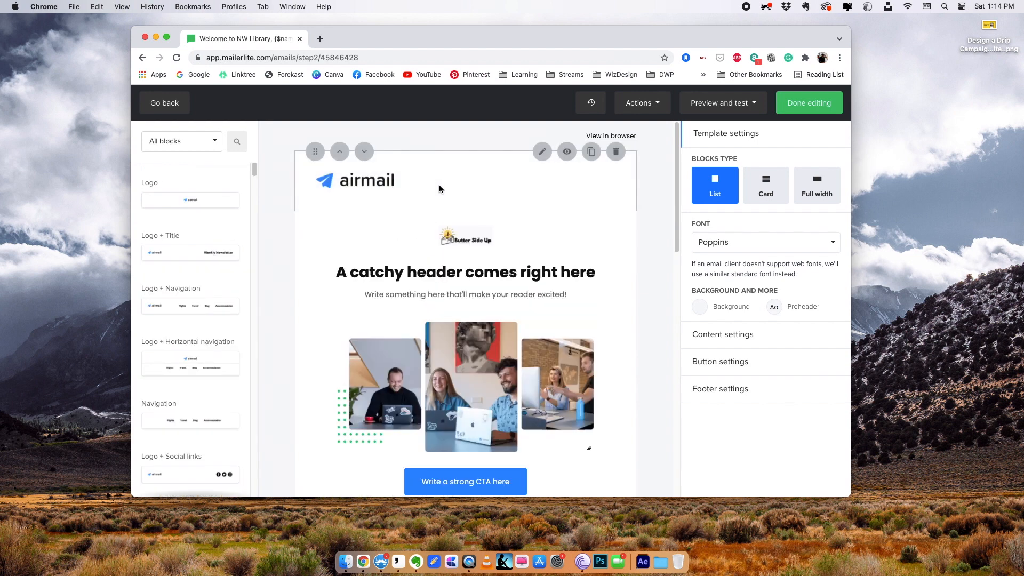
# Delete the old logo block and set the new header's logo to the Butter Side Up image.
pyautogui.click(424, 233)
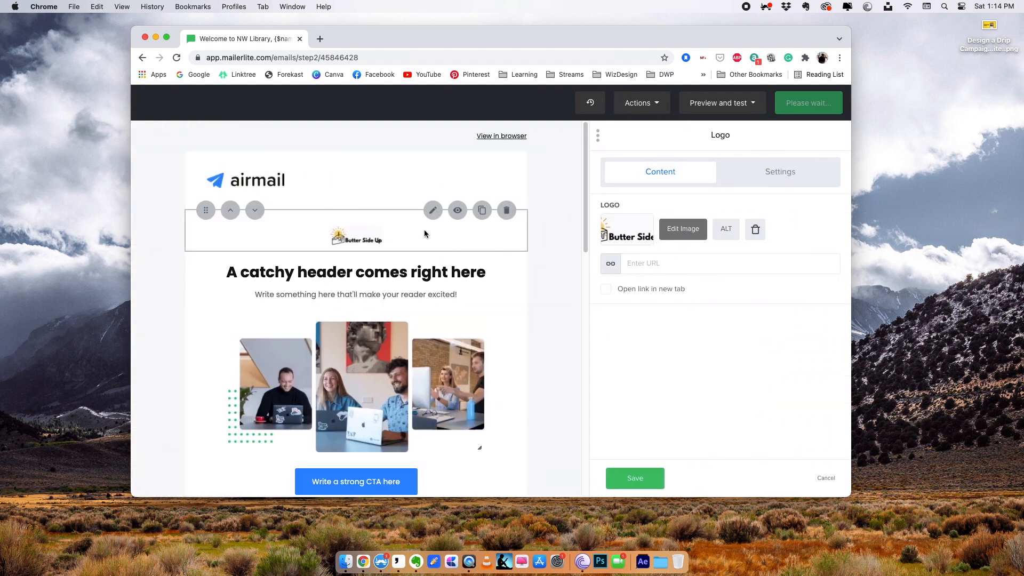
pyautogui.click(499, 211)
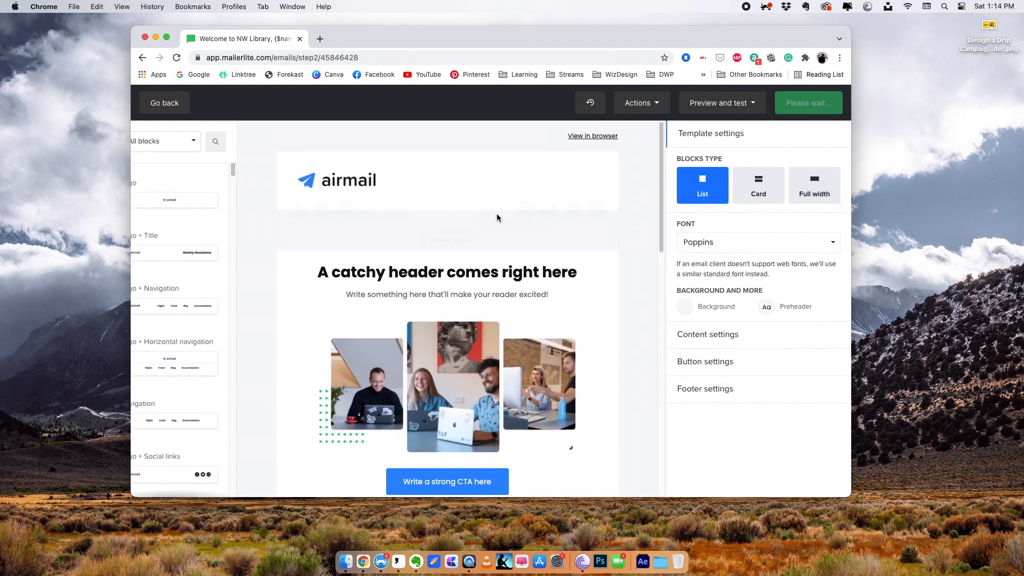
pyautogui.click(374, 187)
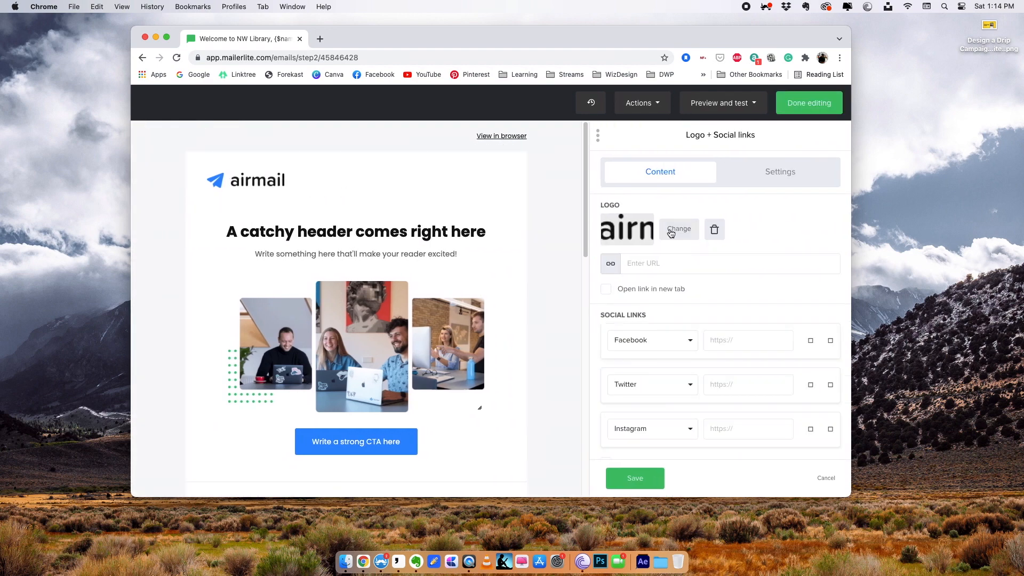
pyautogui.click(671, 233)
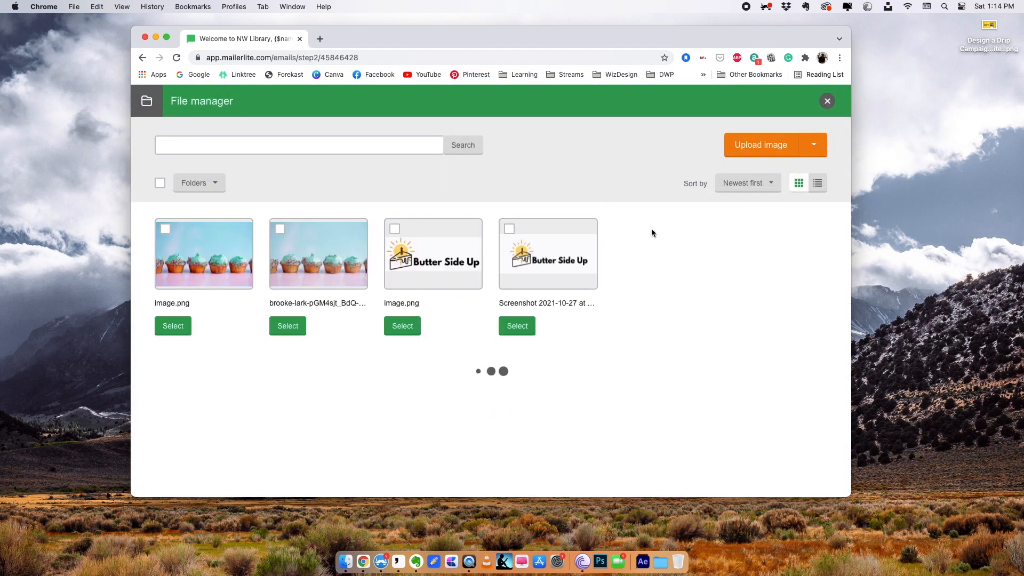
pyautogui.click(413, 254)
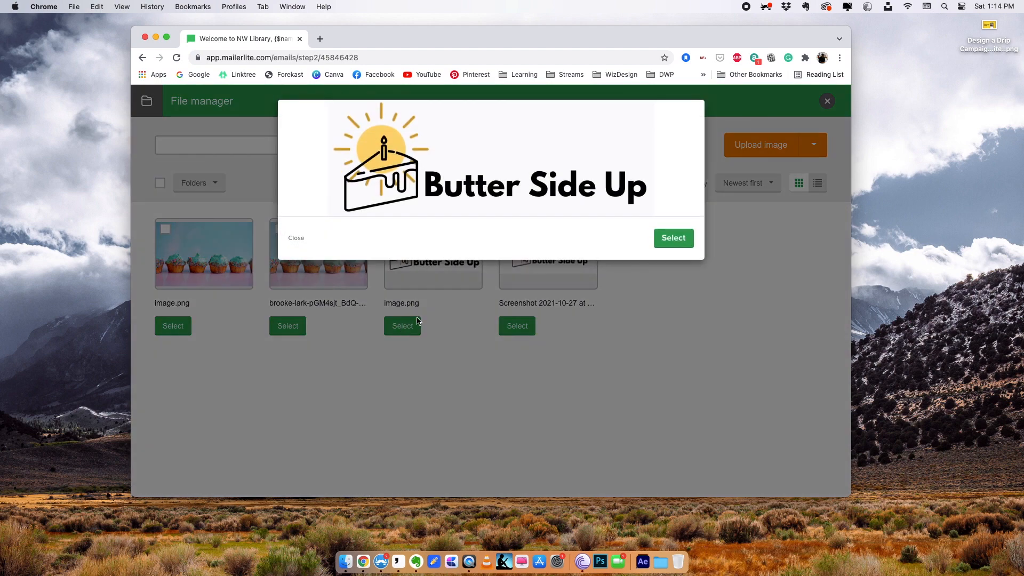
pyautogui.click(670, 238)
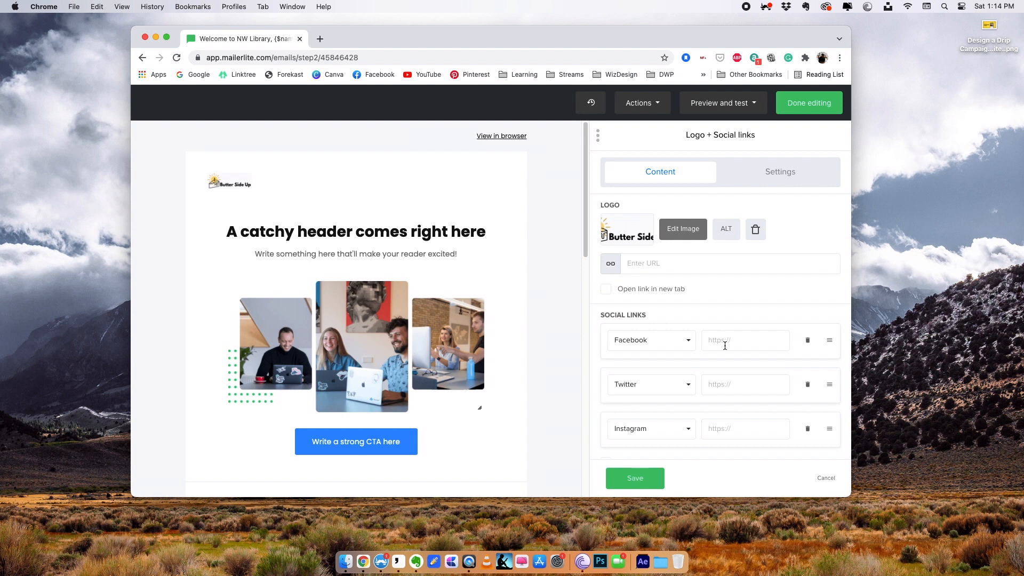
# Open the Facebook profile in a new tab and paste its address into the header's Facebook link.
pyautogui.click(320, 38)
pyautogui.click(322, 53)
pyautogui.write('face')
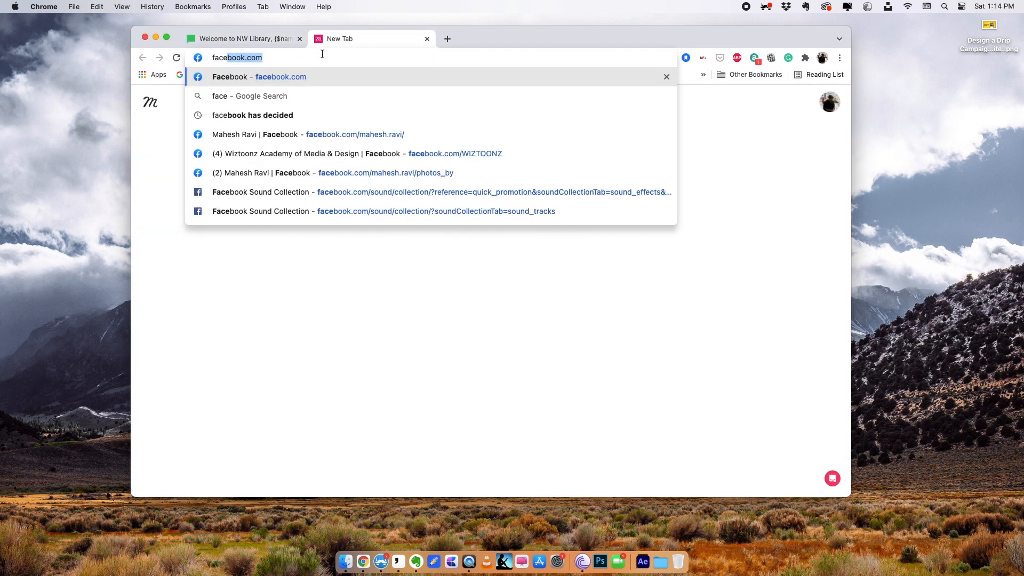
pyautogui.click(313, 130)
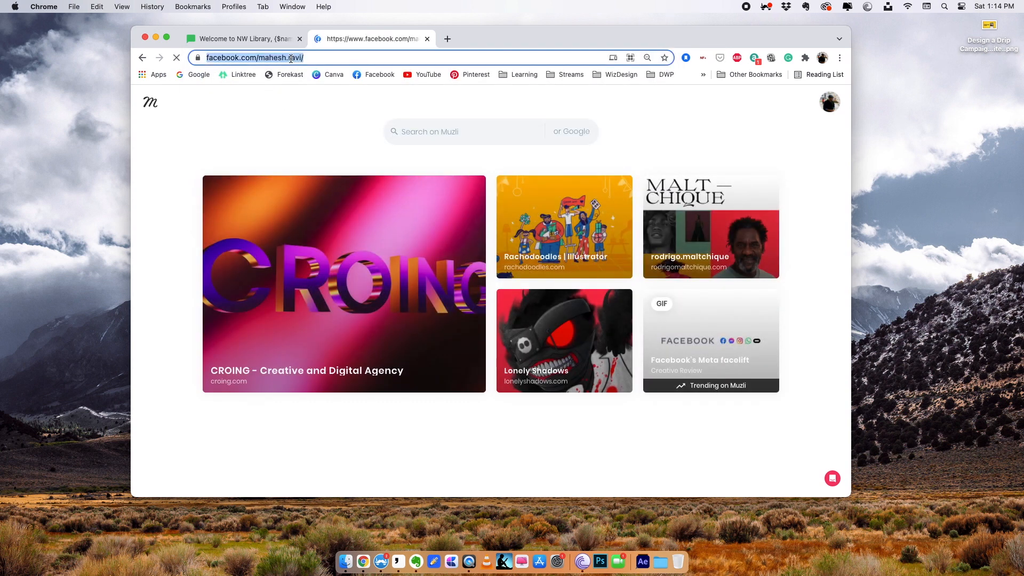
pyautogui.click(270, 38)
pyautogui.click(745, 344)
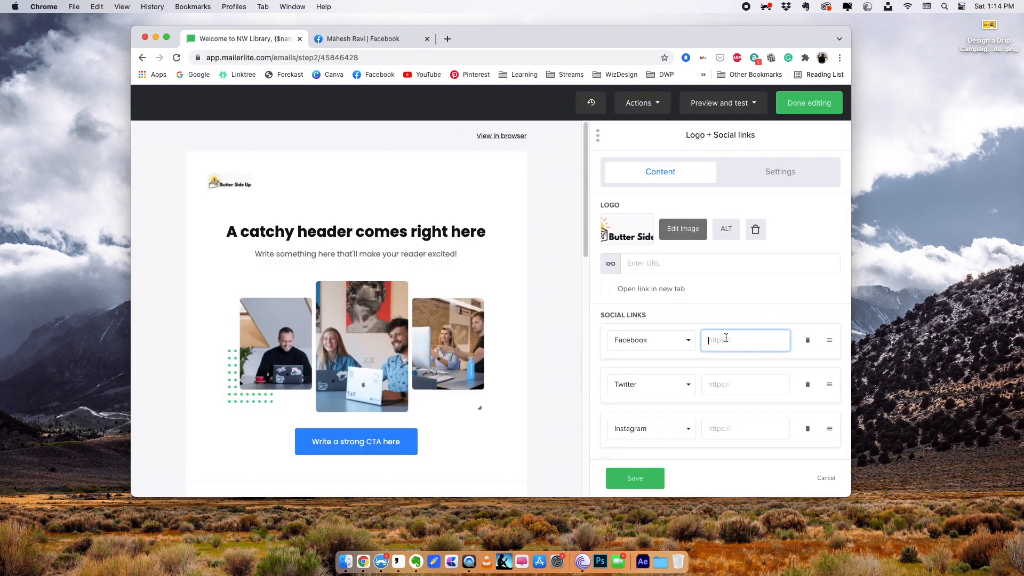
pyautogui.write('https://www.facebook.com/mahesh.ravi')
# Load the Twitter profile in the second tab to get its address for the Twitter link.
pyautogui.click(727, 385)
pyautogui.click(372, 39)
pyautogui.click(368, 57)
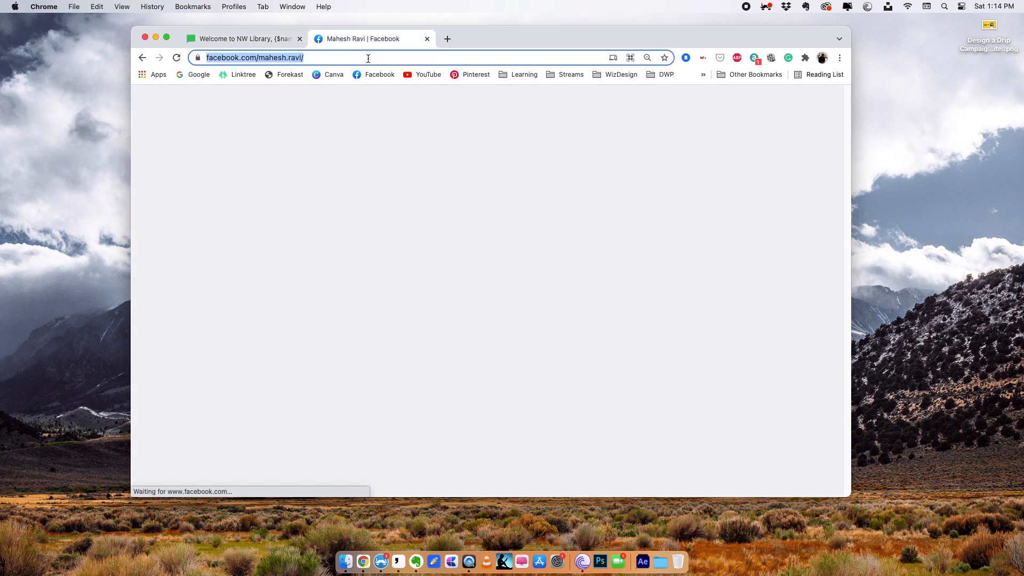
pyautogui.write('twitter')
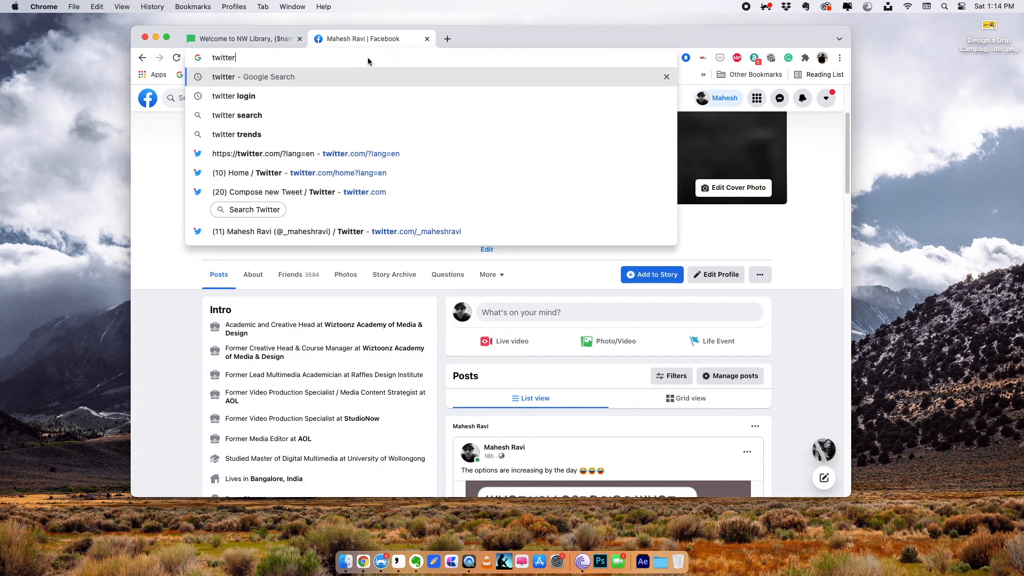
pyautogui.click(281, 231)
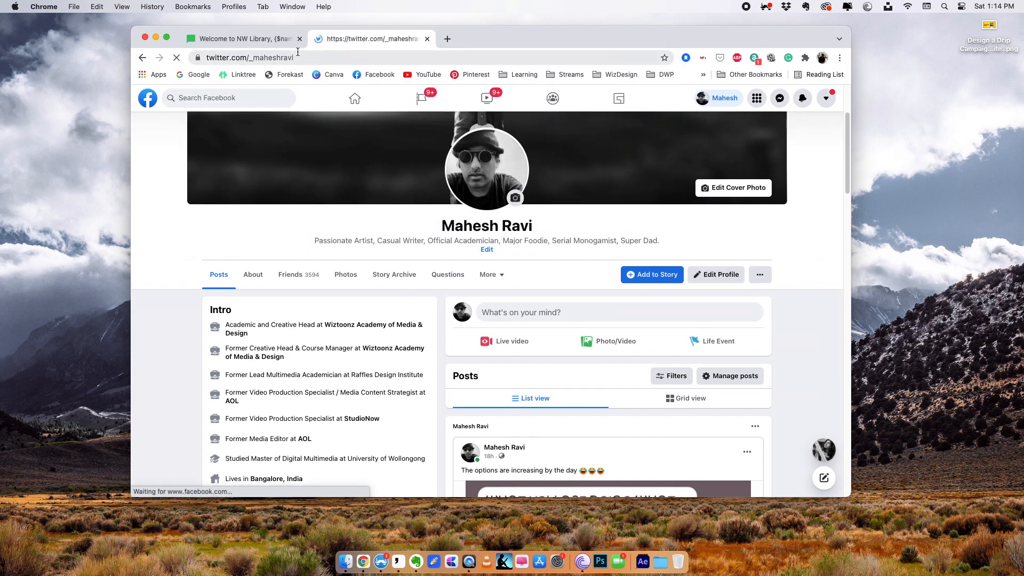
pyautogui.click(240, 39)
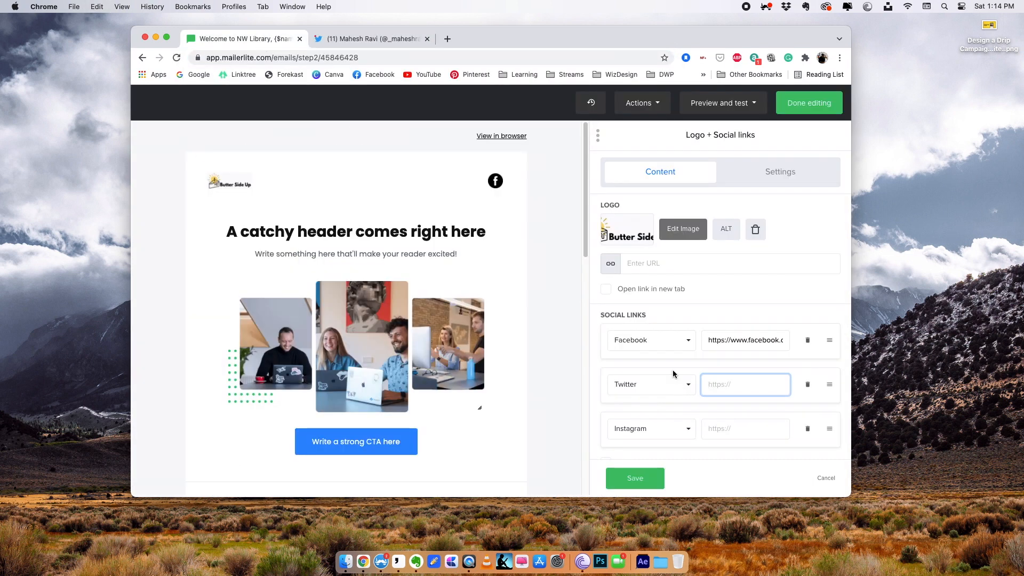
# Paste the Twitter profile link, add a fourth social link row, and save the header block.
pyautogui.write('https://twitter.com/_maheshravi')
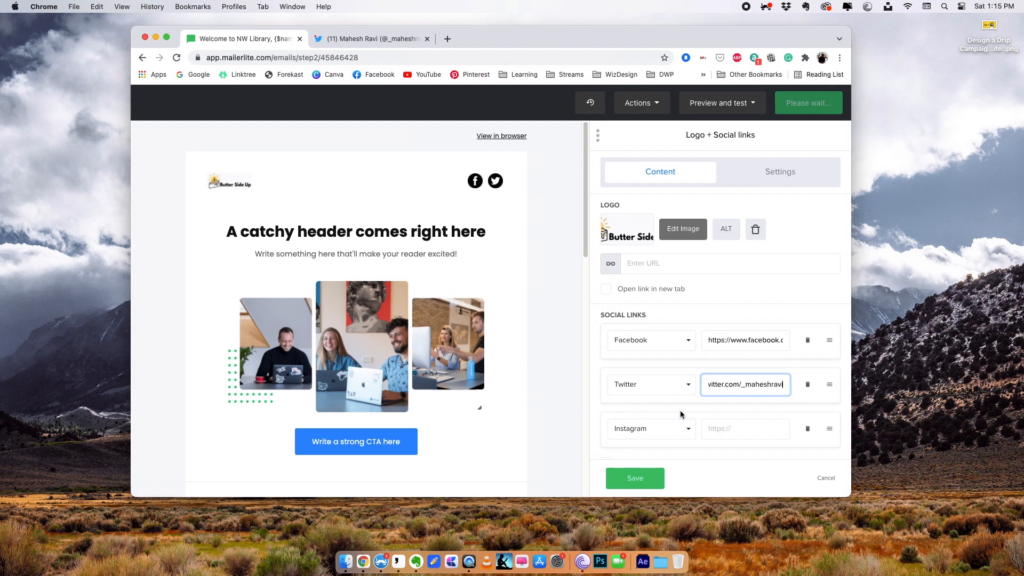
pyautogui.scroll(-2, 782, 408)
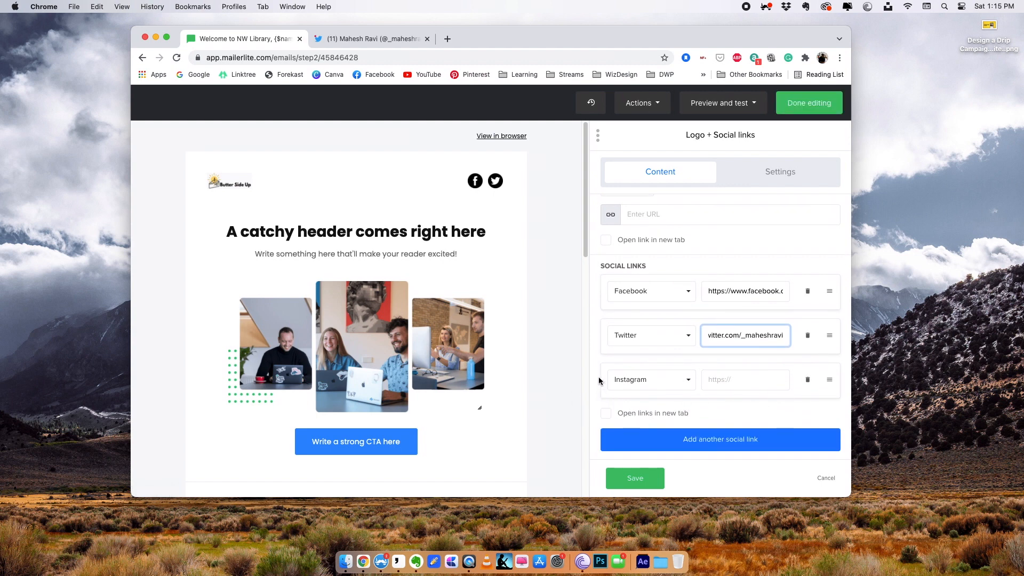
pyautogui.click(740, 447)
pyautogui.scroll(-2, 725, 405)
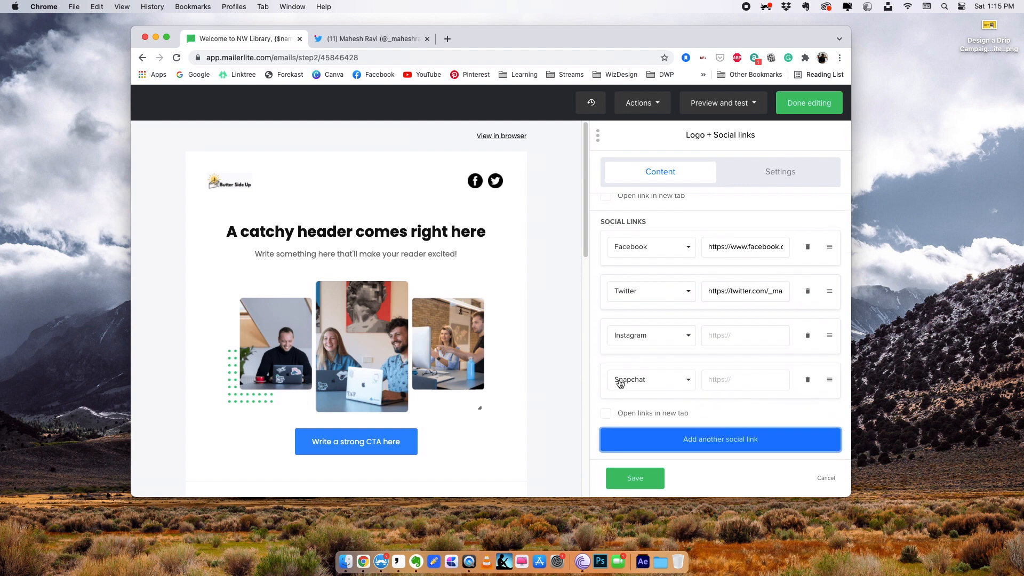
pyautogui.click(620, 383)
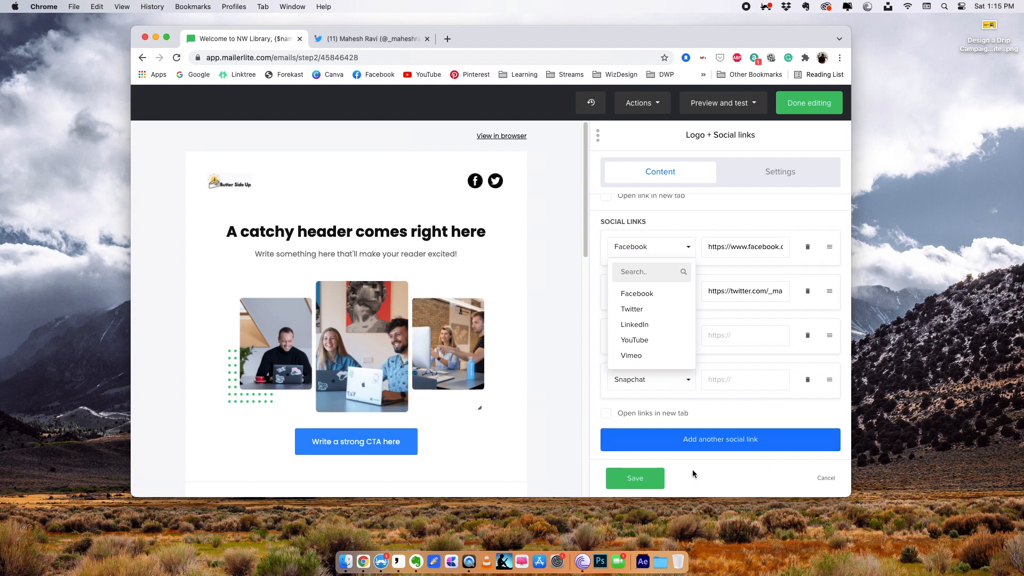
pyautogui.click(643, 469)
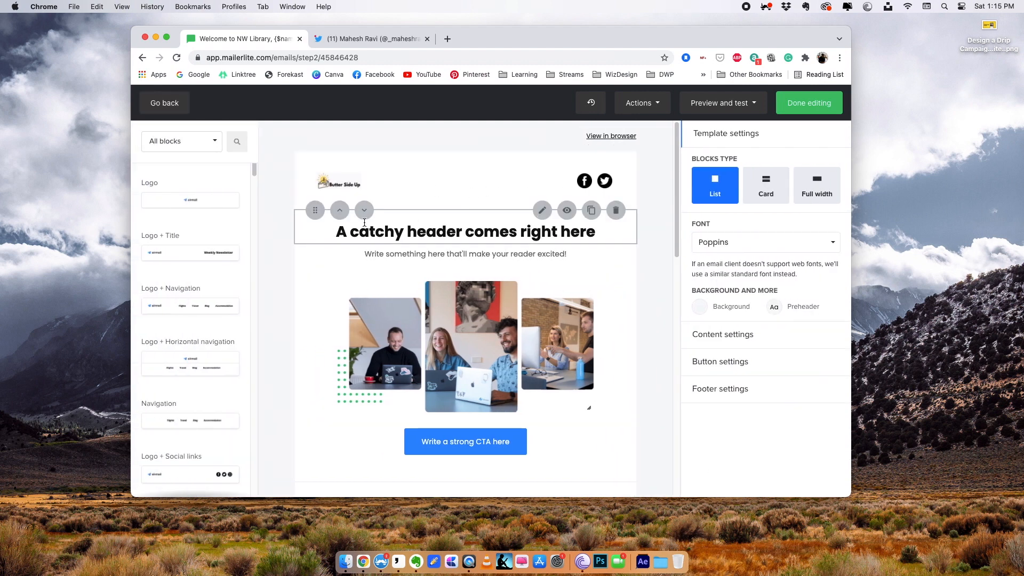
pyautogui.click(400, 178)
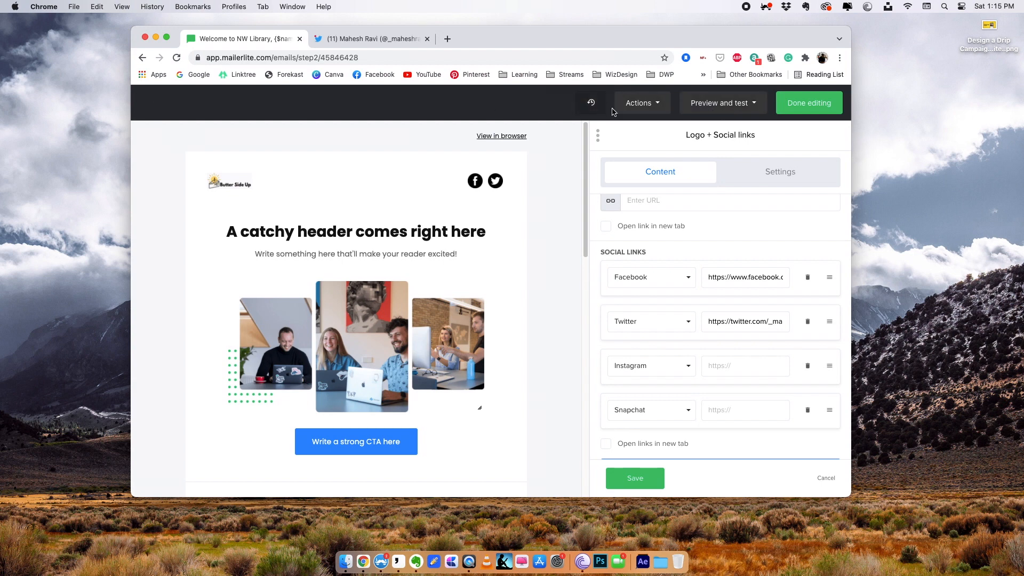
pyautogui.click(650, 472)
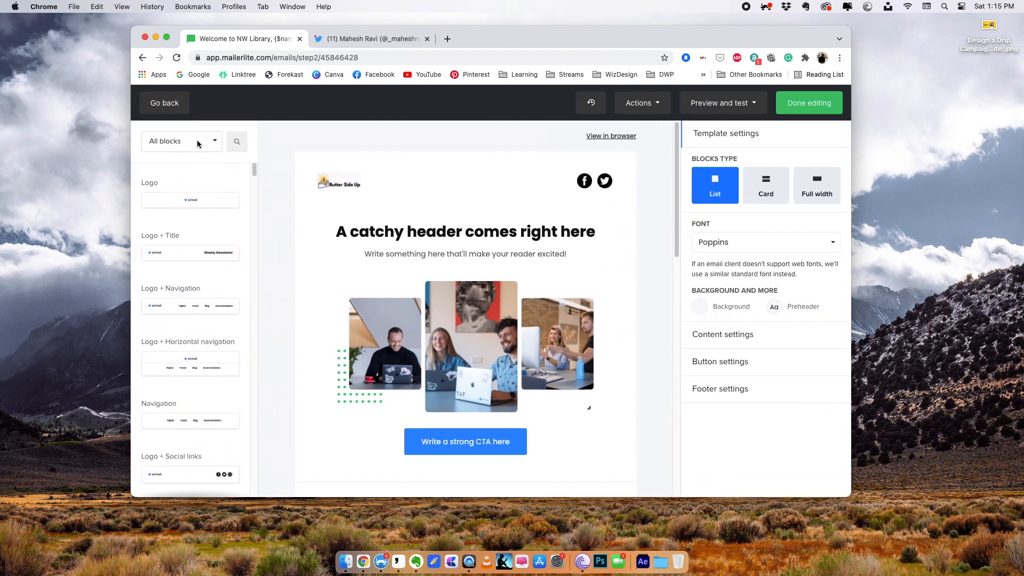
# Insert an image block from the Content blocks below the header logo.
pyautogui.click(216, 143)
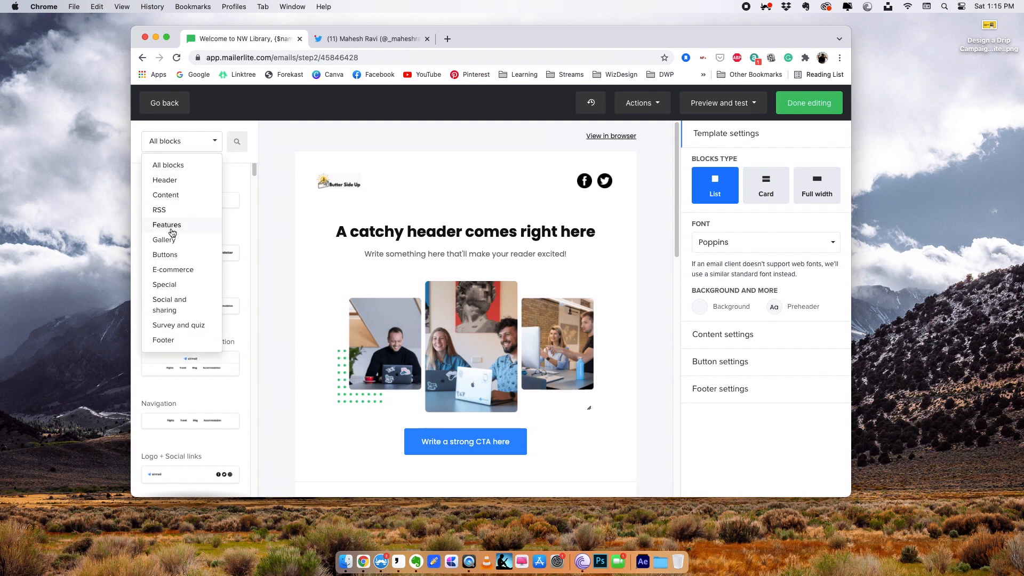
pyautogui.click(159, 197)
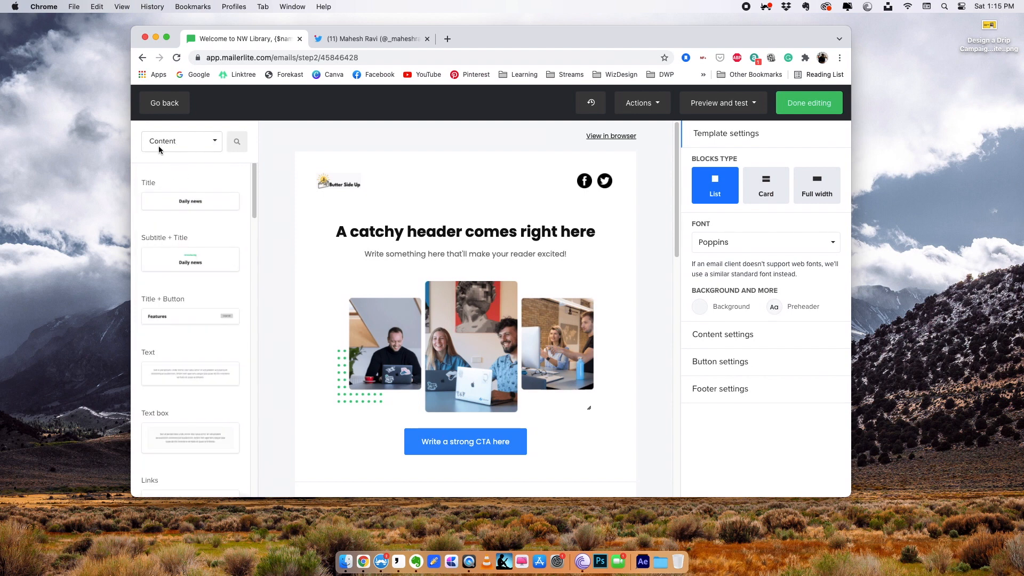
pyautogui.scroll(-8, 182, 209)
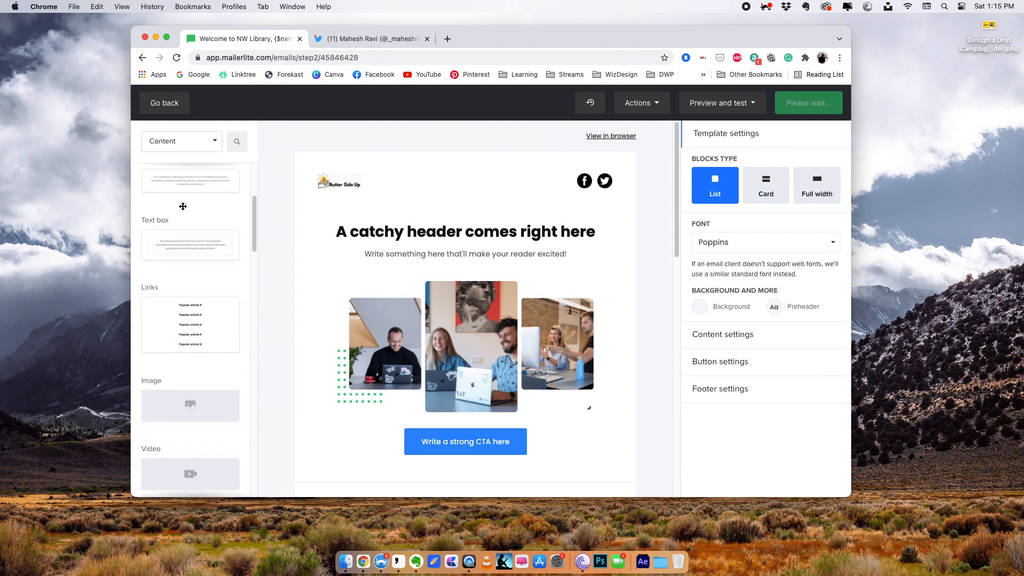
pyautogui.scroll(-1, 177, 235)
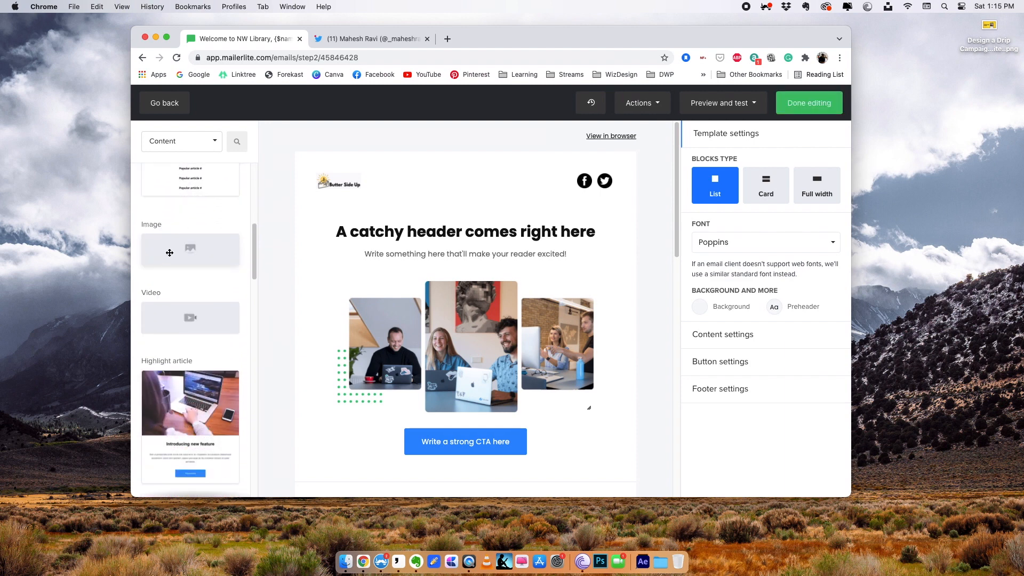
pyautogui.moveTo(195, 245); pyautogui.dragTo(404, 219)
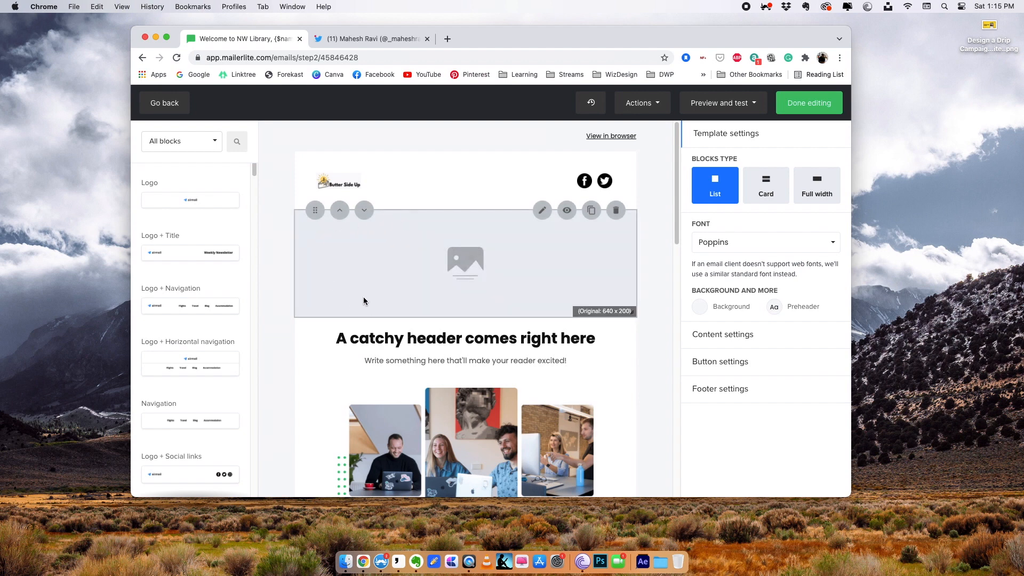
# Place the cupcake image.png photo from the File manager into the new image block.
pyautogui.click(453, 266)
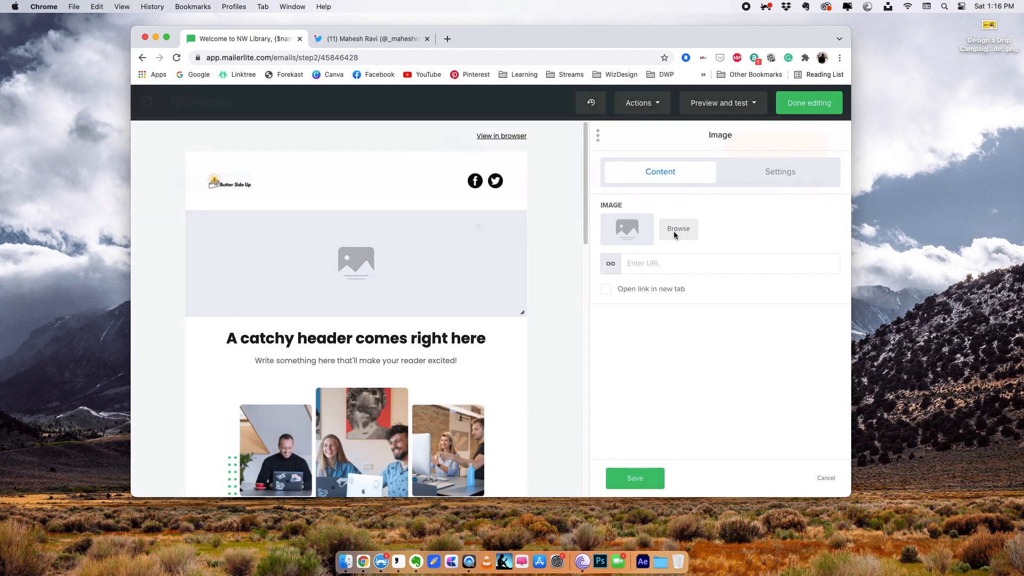
pyautogui.click(676, 231)
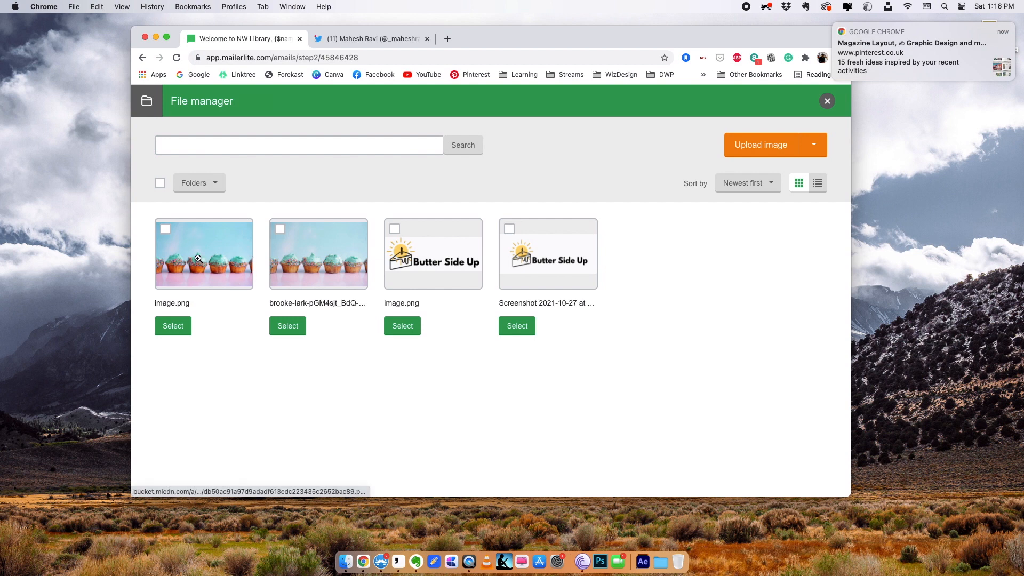
pyautogui.click(171, 326)
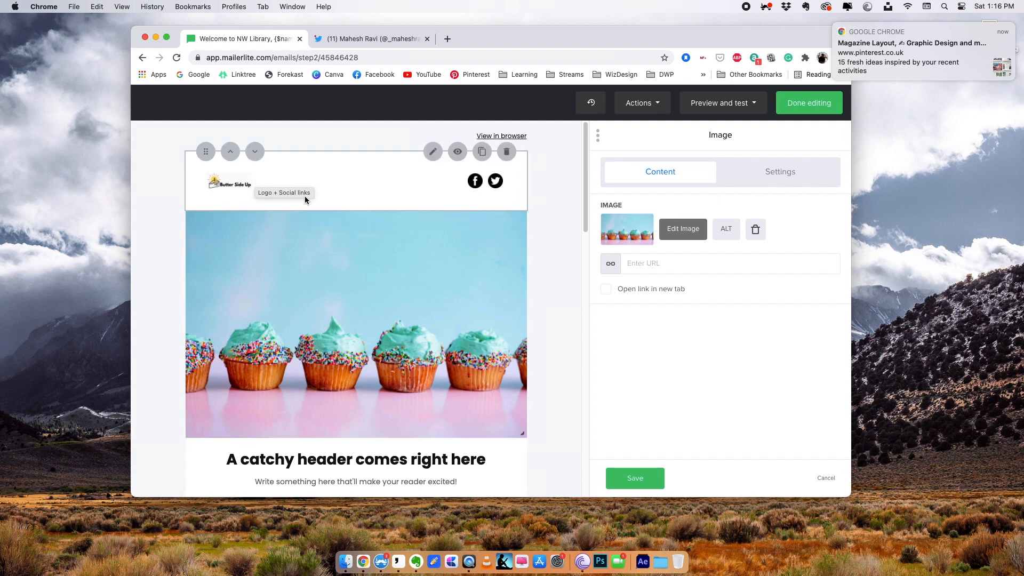
pyautogui.scroll(-2, 309, 296)
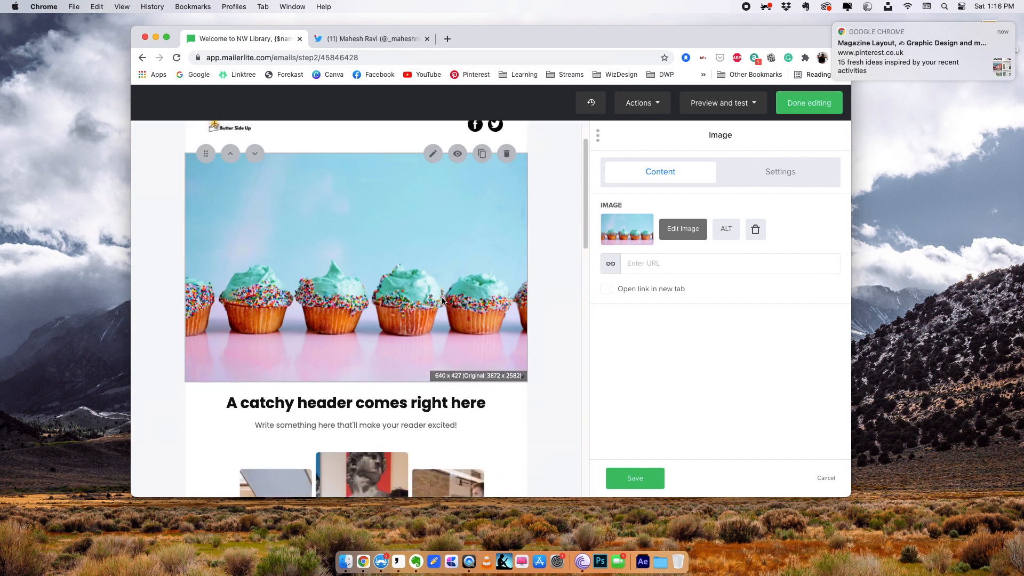
pyautogui.scroll(2, 441, 302)
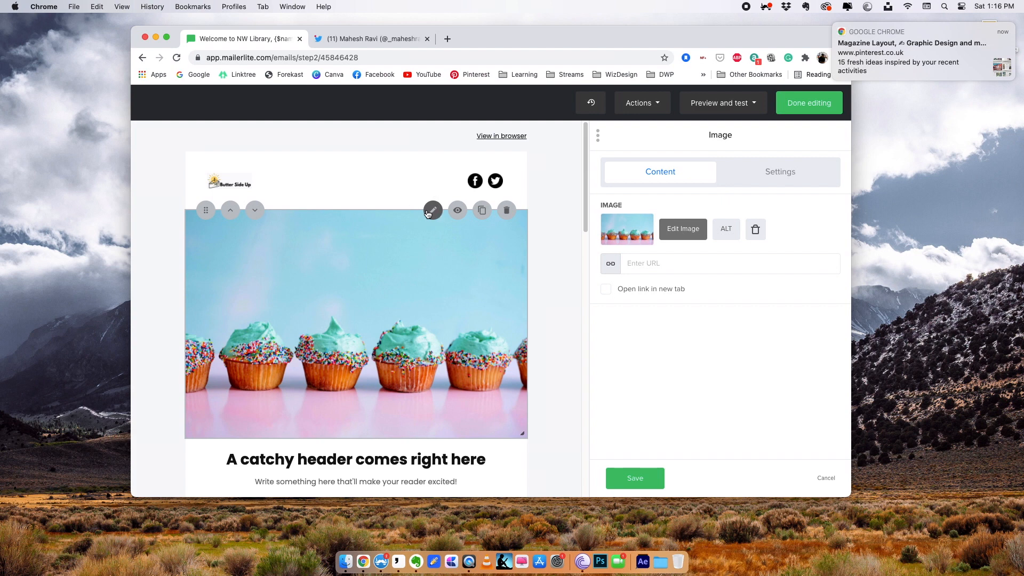
pyautogui.click(683, 229)
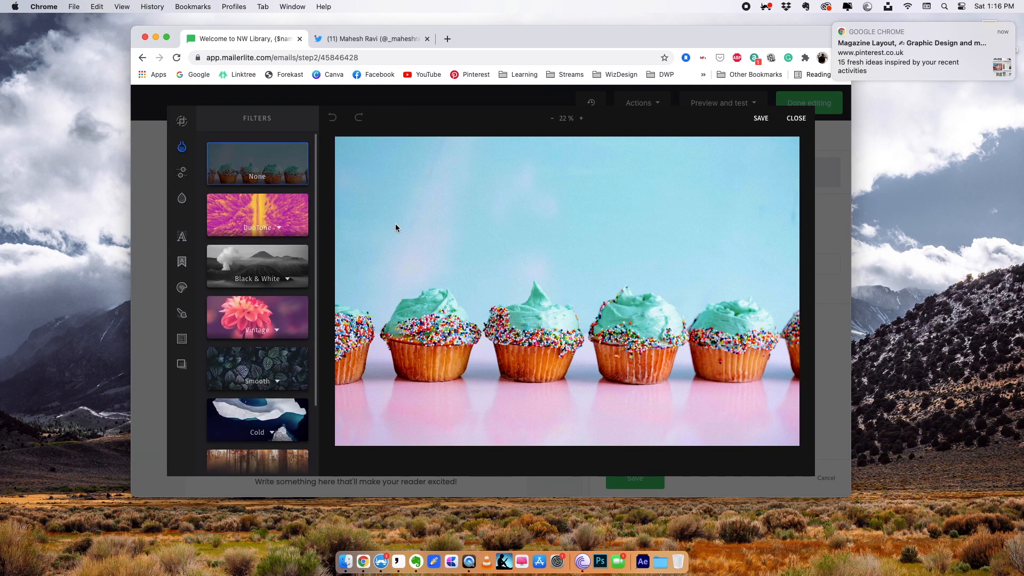
pyautogui.click(263, 319)
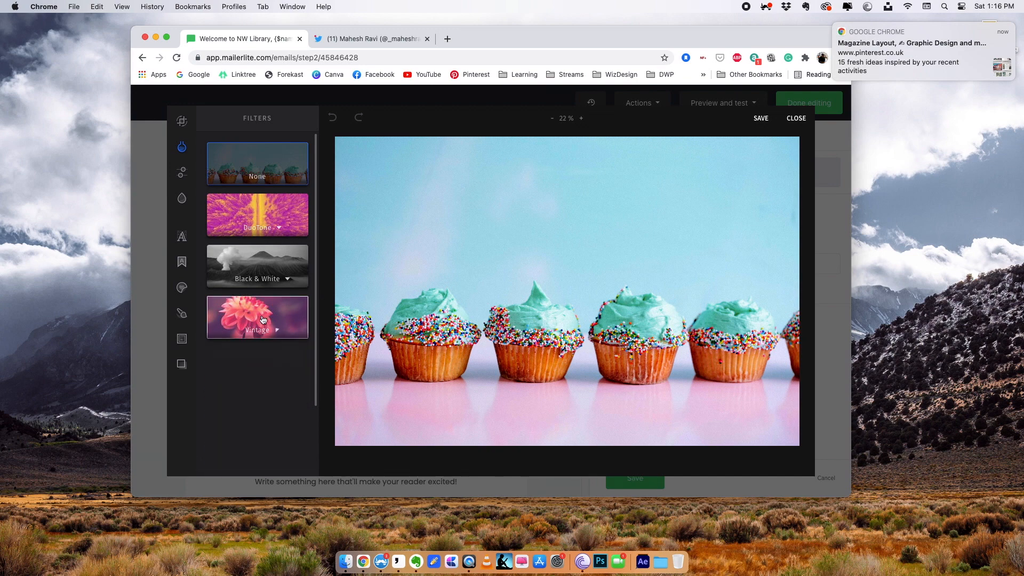
pyautogui.click(258, 362)
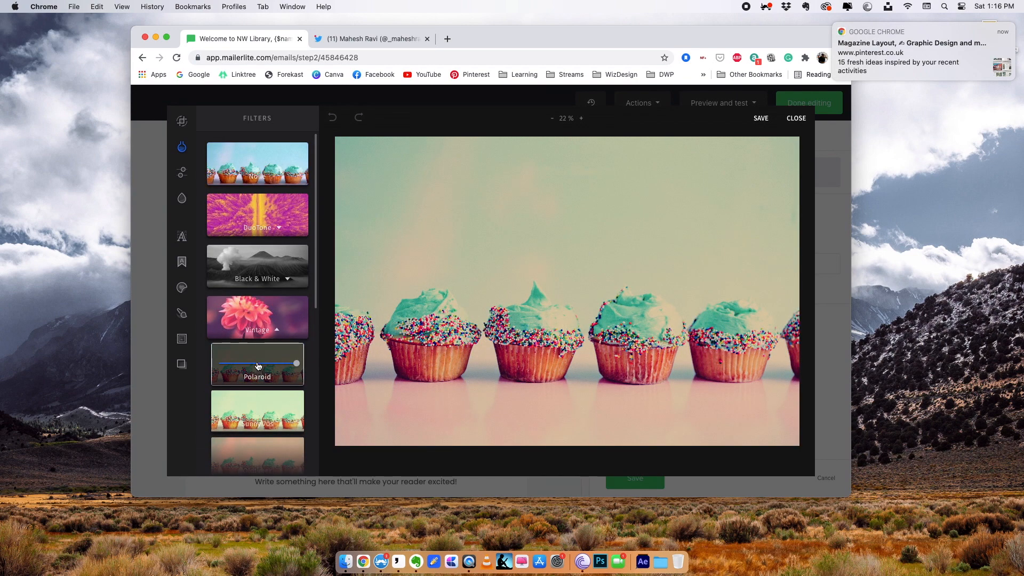
pyautogui.scroll(-4, 258, 357)
pyautogui.click(258, 358)
pyautogui.scroll(4, 258, 358)
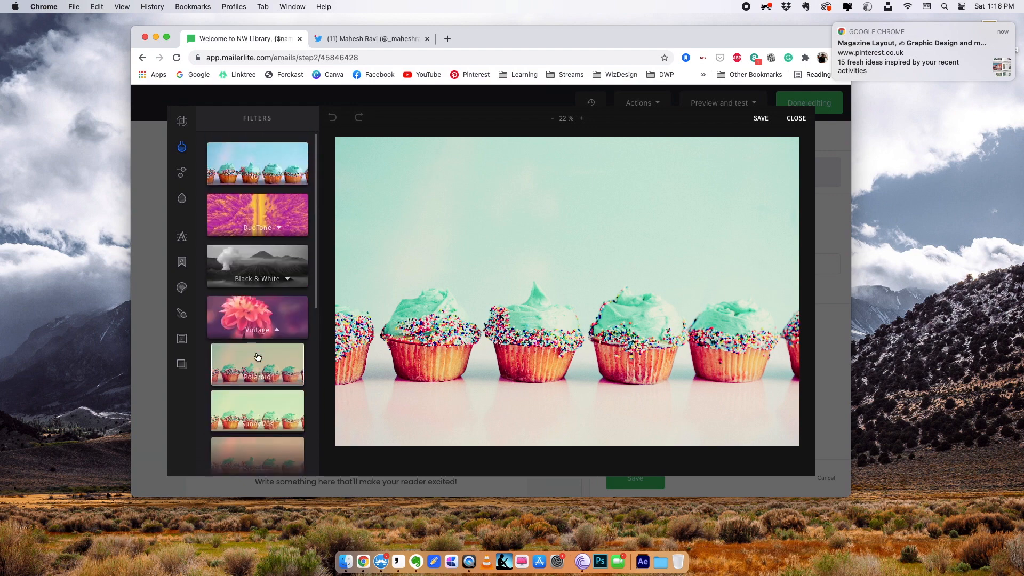
pyautogui.click(244, 164)
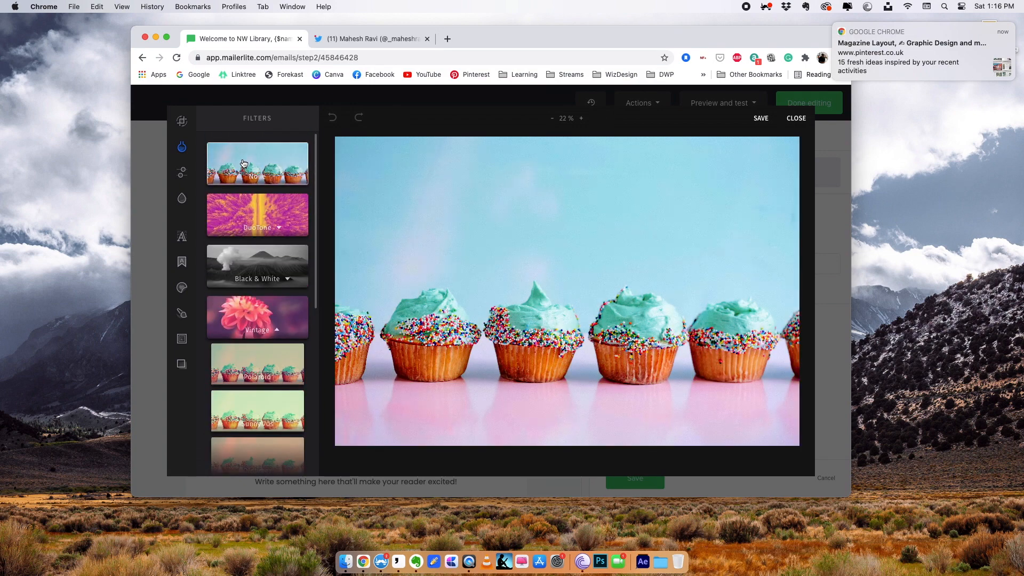
pyautogui.click(186, 172)
pyautogui.moveTo(243, 223); pyautogui.dragTo(239, 222)
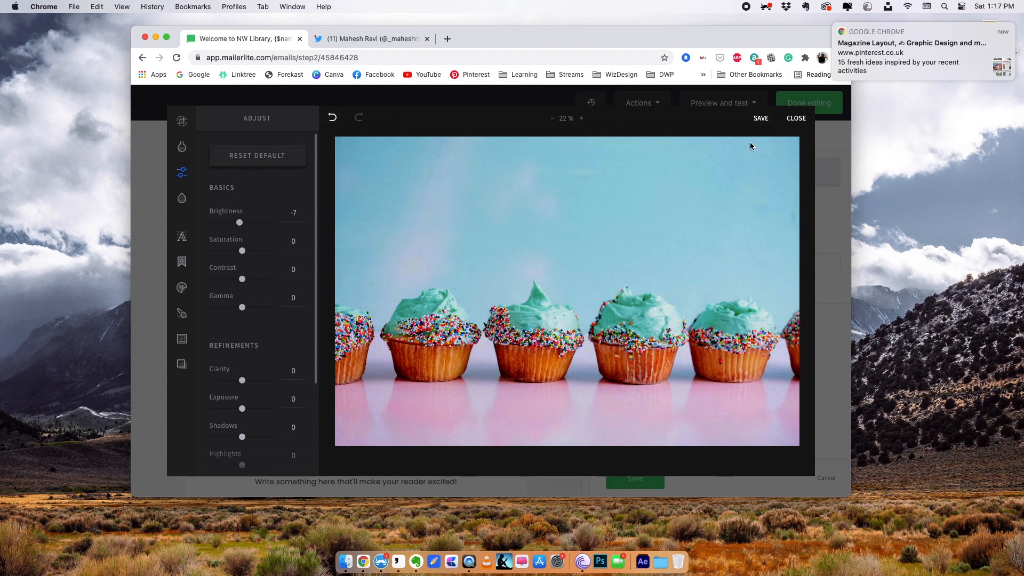
pyautogui.click(802, 123)
# Replace the starter heading text with 'Green Misty CupCakes are here.'.
pyautogui.scroll(-4, 418, 313)
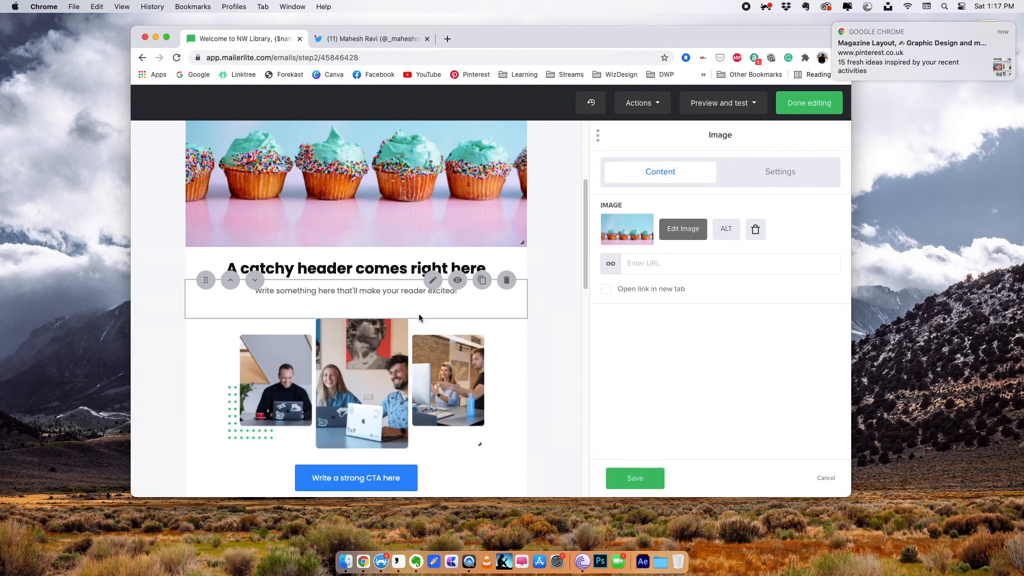
pyautogui.scroll(4, 418, 318)
pyautogui.scroll(-2, 336, 291)
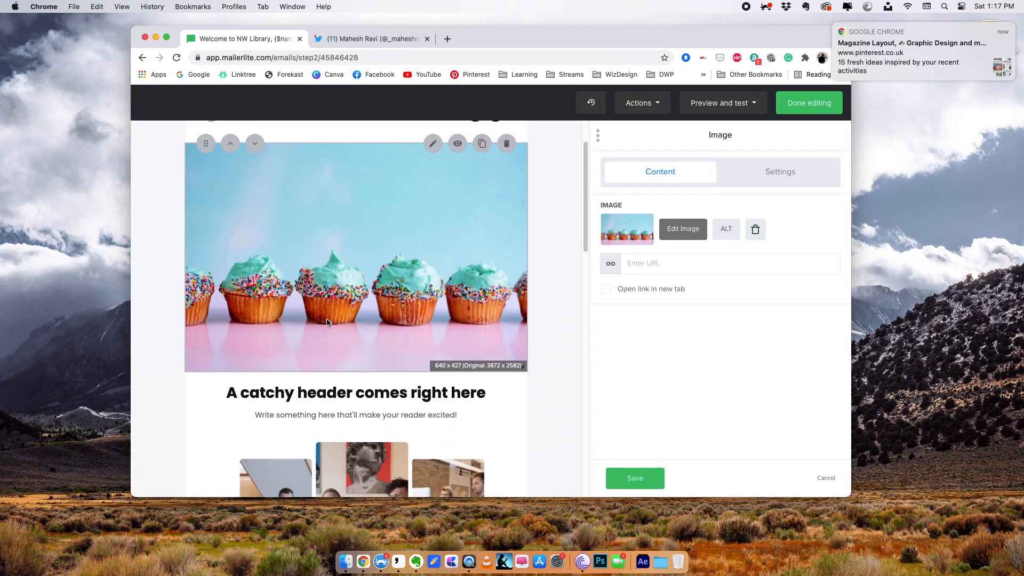
pyautogui.doubleClick(303, 381)
pyautogui.moveTo(227, 381); pyautogui.dragTo(486, 381)
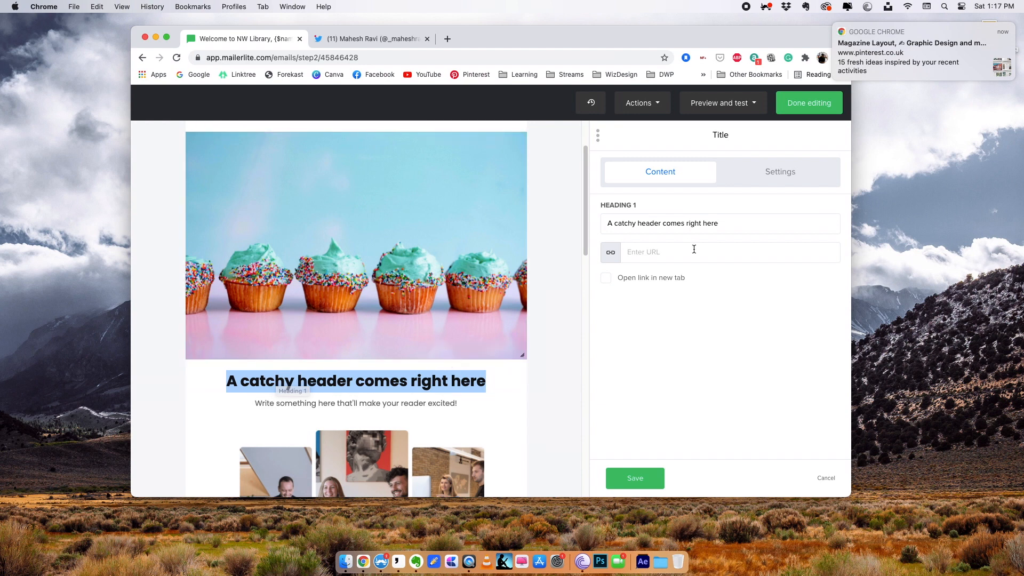
pyautogui.tripleClick(681, 226)
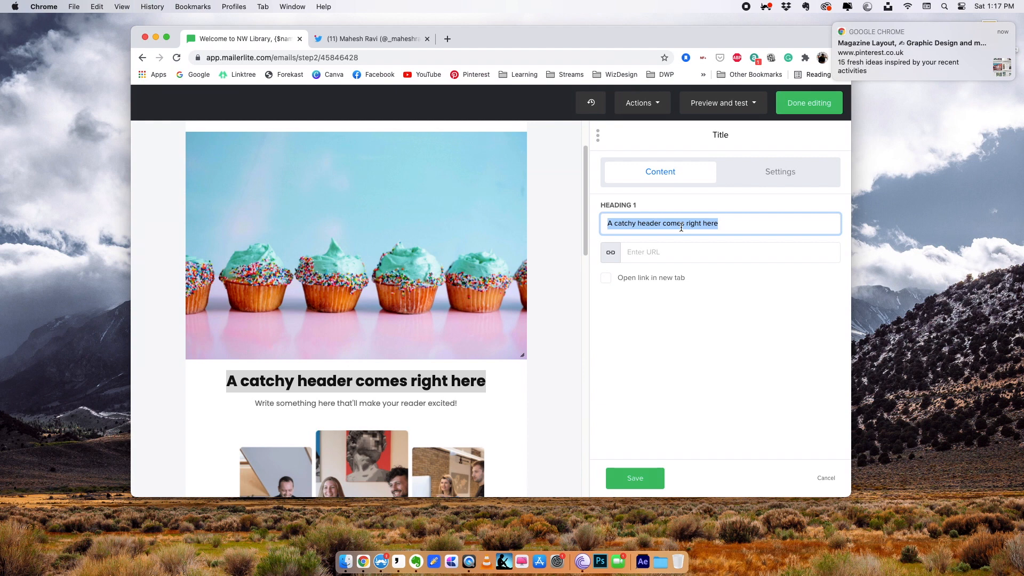
pyautogui.write('Green')
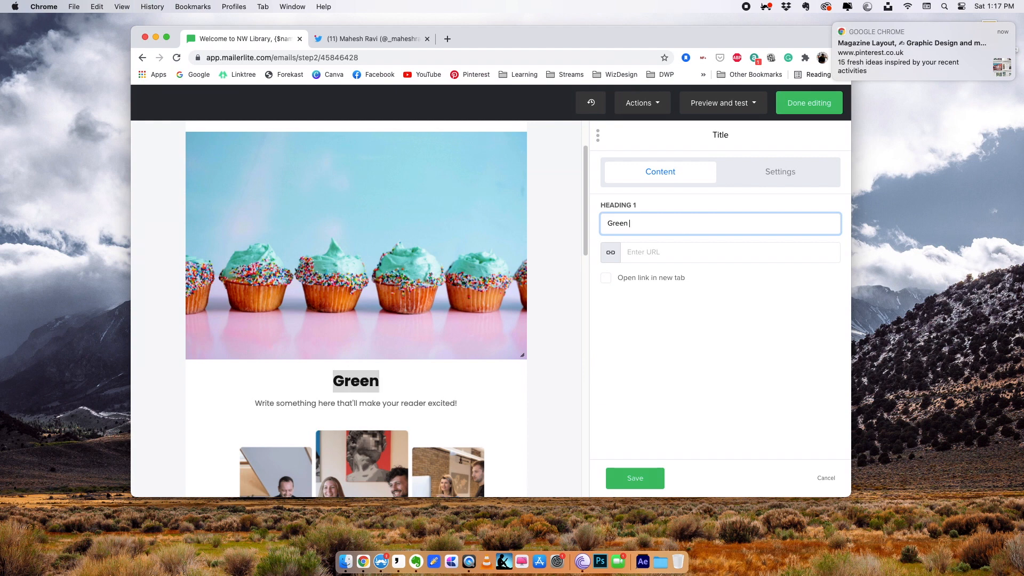
pyautogui.write(' Mis')
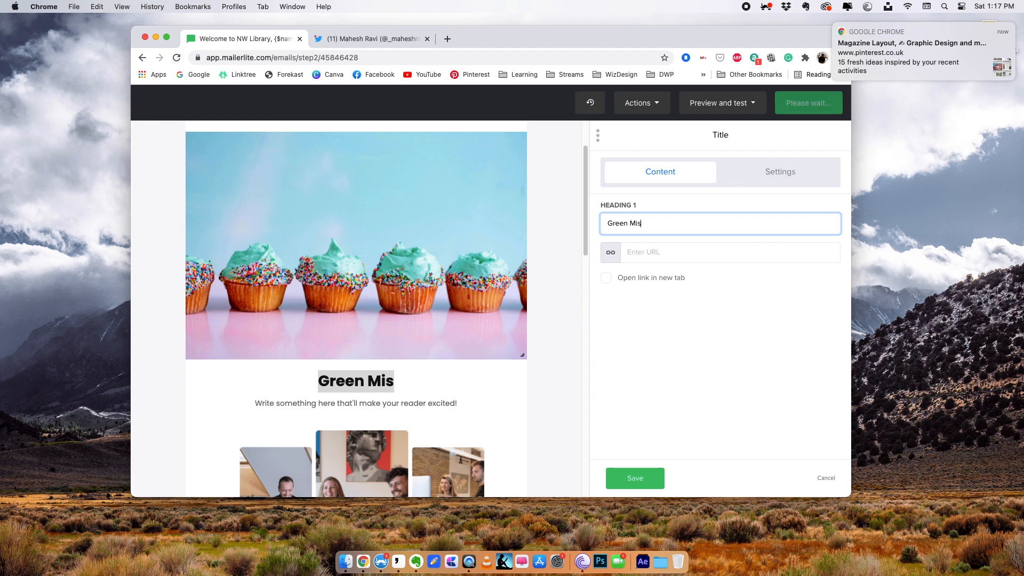
pyautogui.write('ty C')
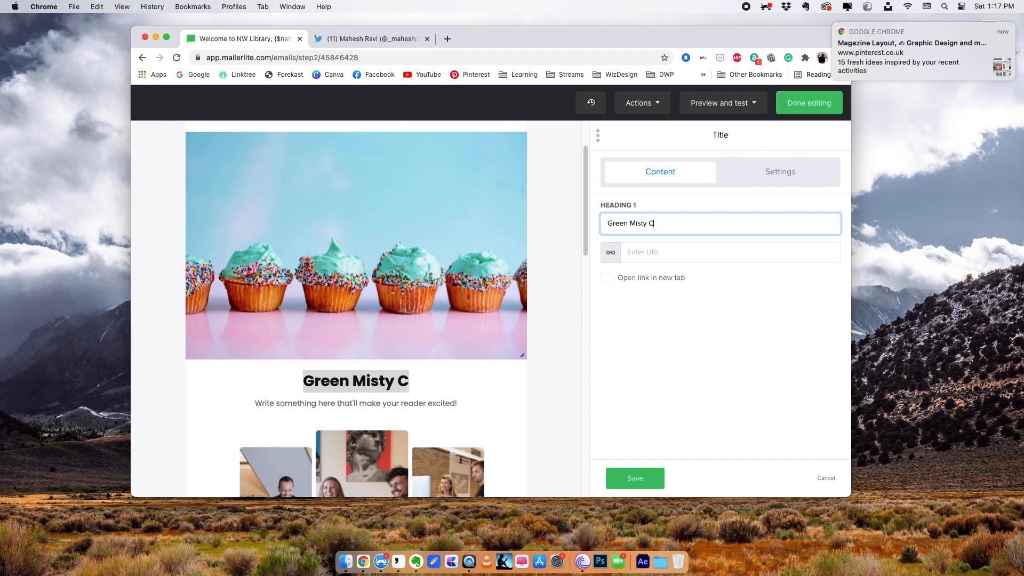
pyautogui.write('upCakes are here.')
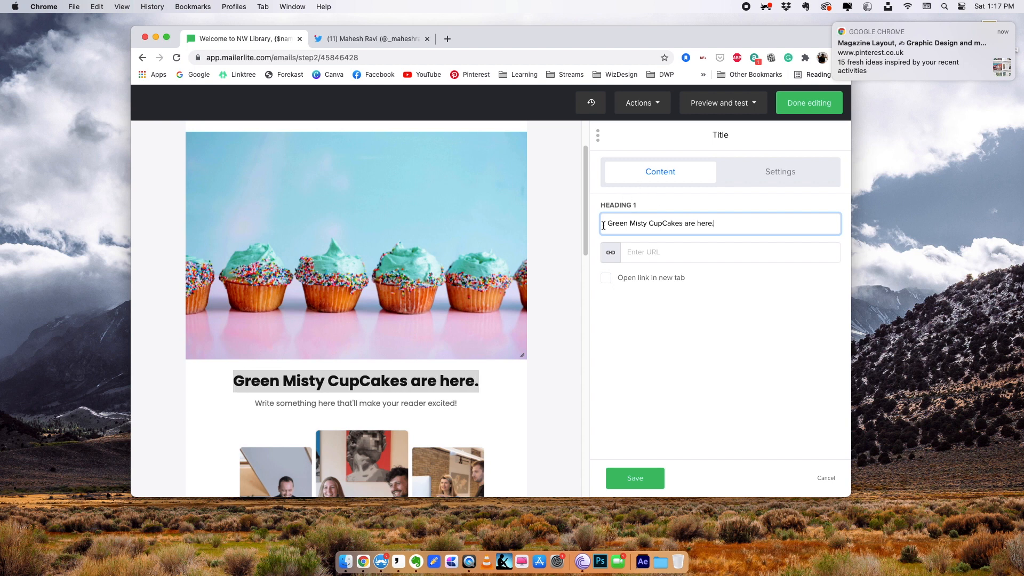
pyautogui.click(642, 293)
pyautogui.scroll(-2, 352, 326)
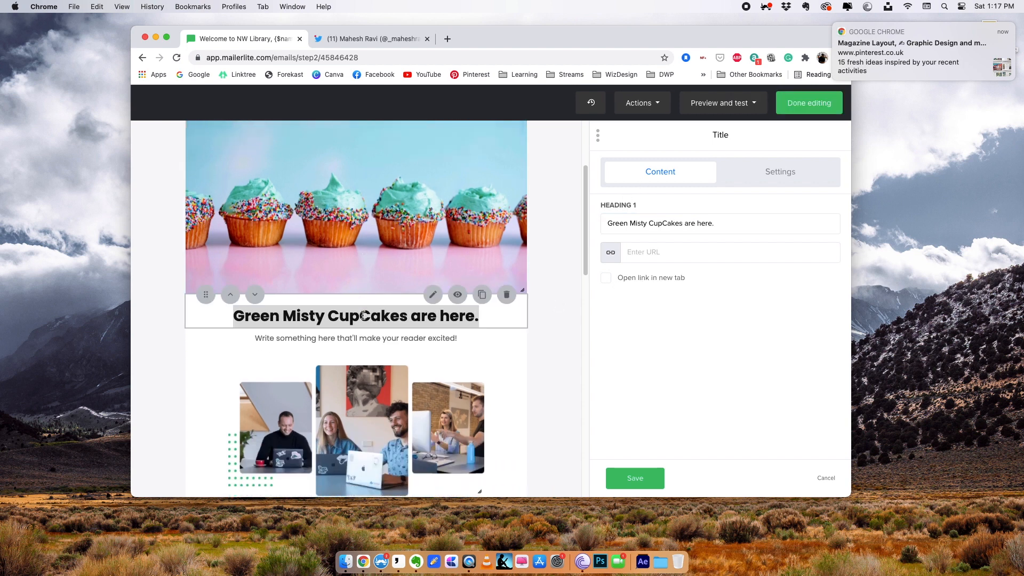
# Replace the placeholder paragraph with 'free homemade cookies for the first 500 buyers'.
pyautogui.click(339, 338)
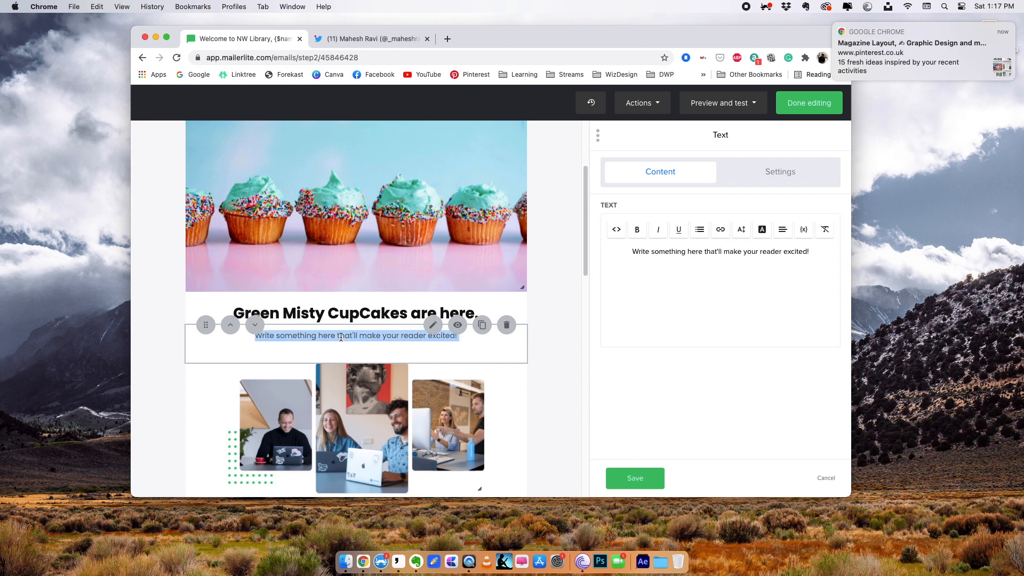
pyautogui.tripleClick(651, 255)
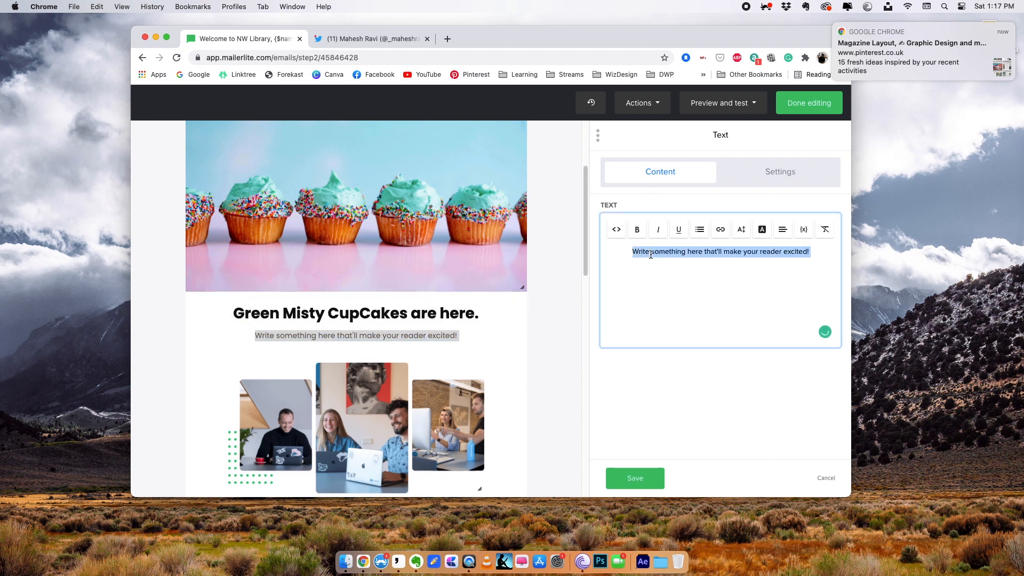
pyautogui.press('BackSpace')
pyautogui.write('free ')
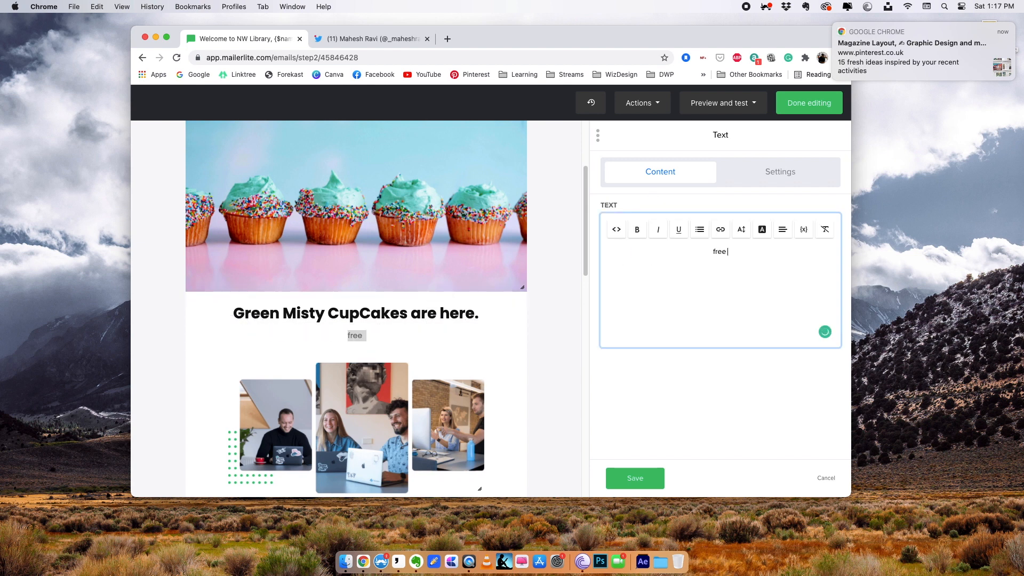
pyautogui.write('homema')
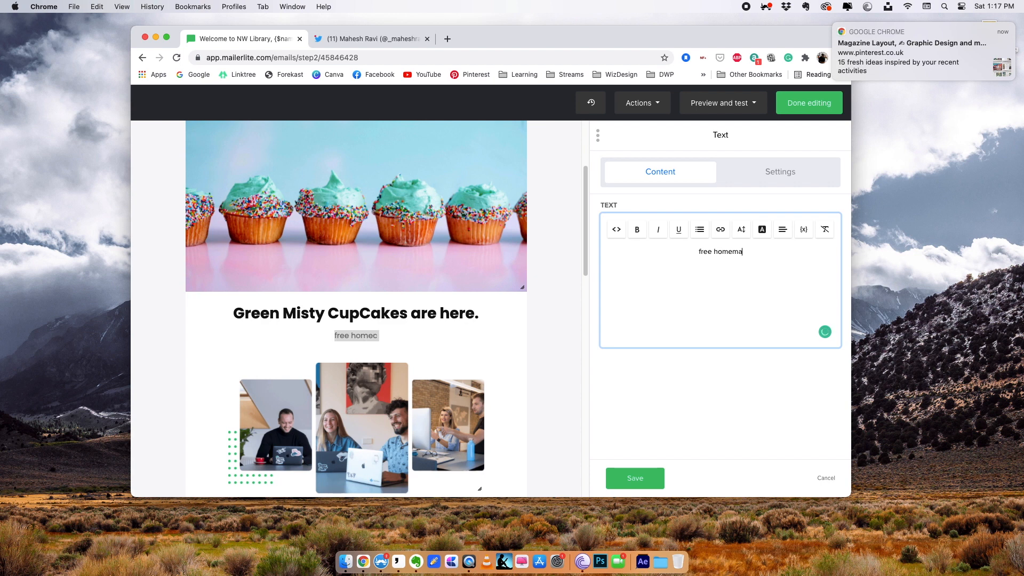
pyautogui.write('de cookies')
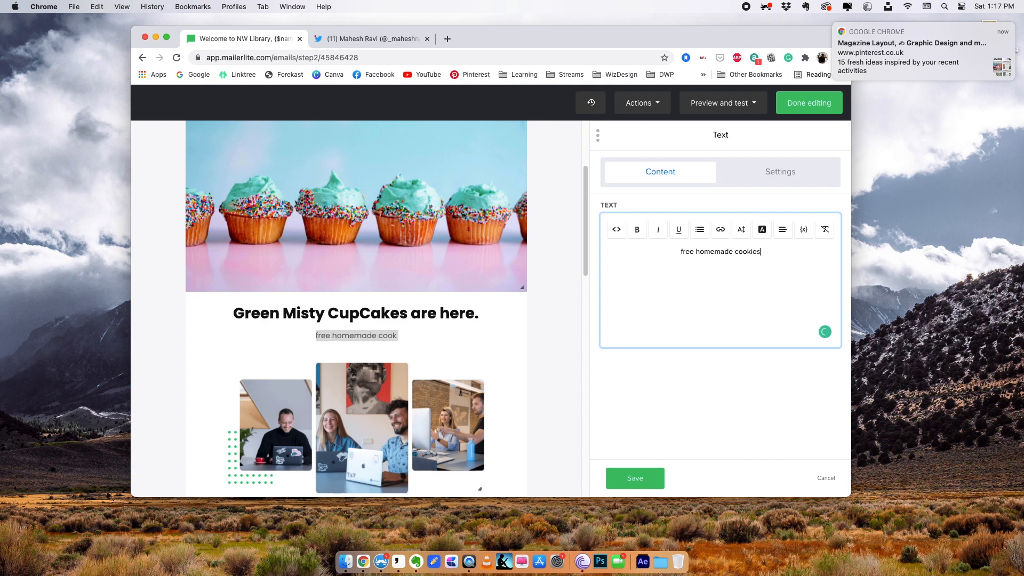
pyautogui.write(' for the first')
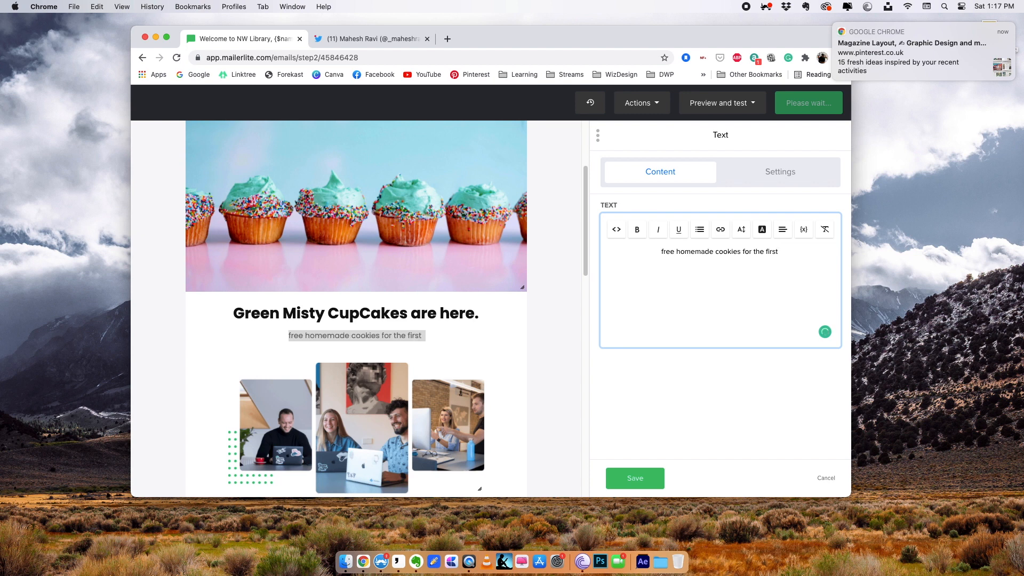
pyautogui.write(' 500 buyers')
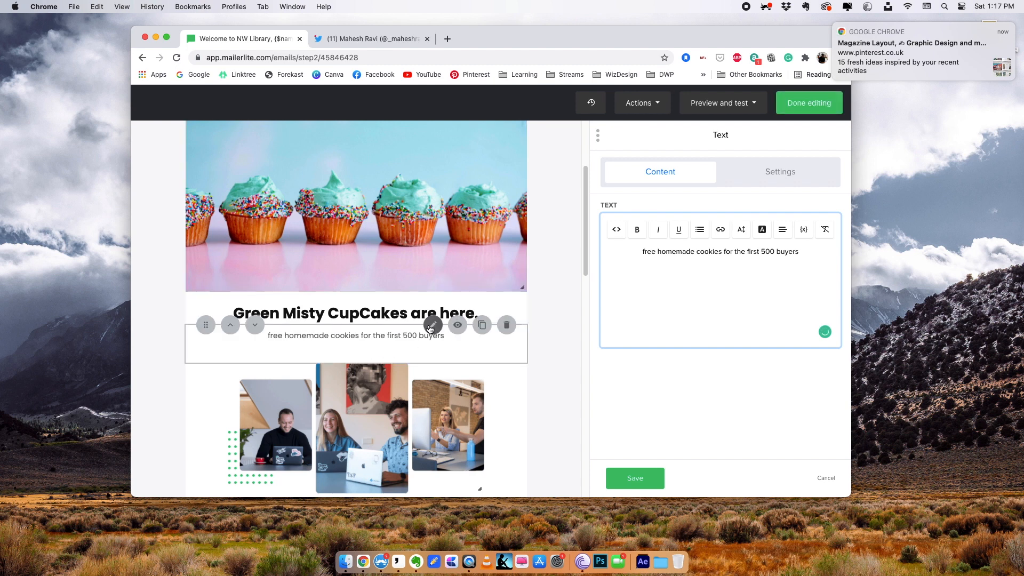
# Delete the three-photo team image block.
pyautogui.moveTo(841, 28)
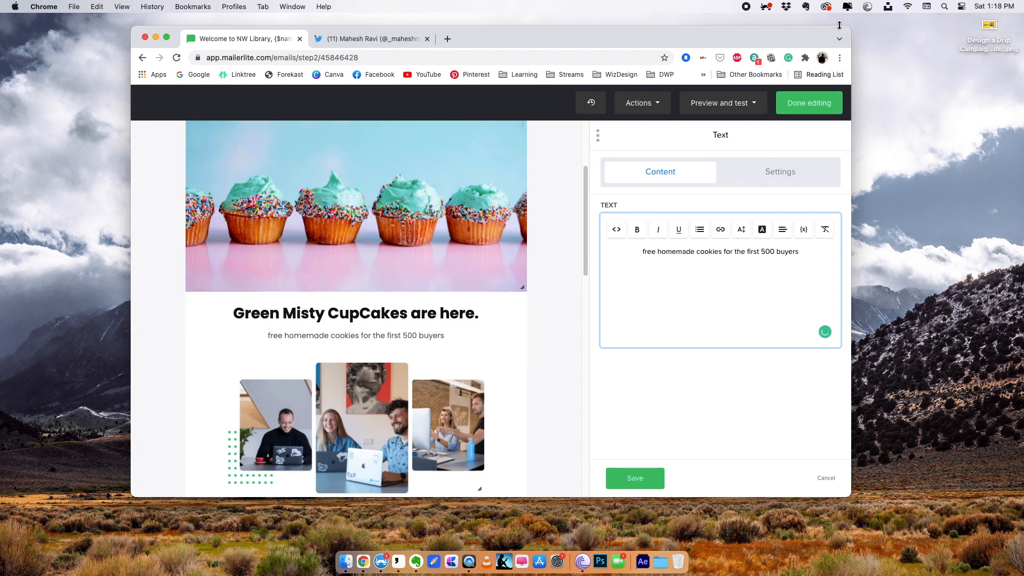
pyautogui.scroll(-3, 360, 262)
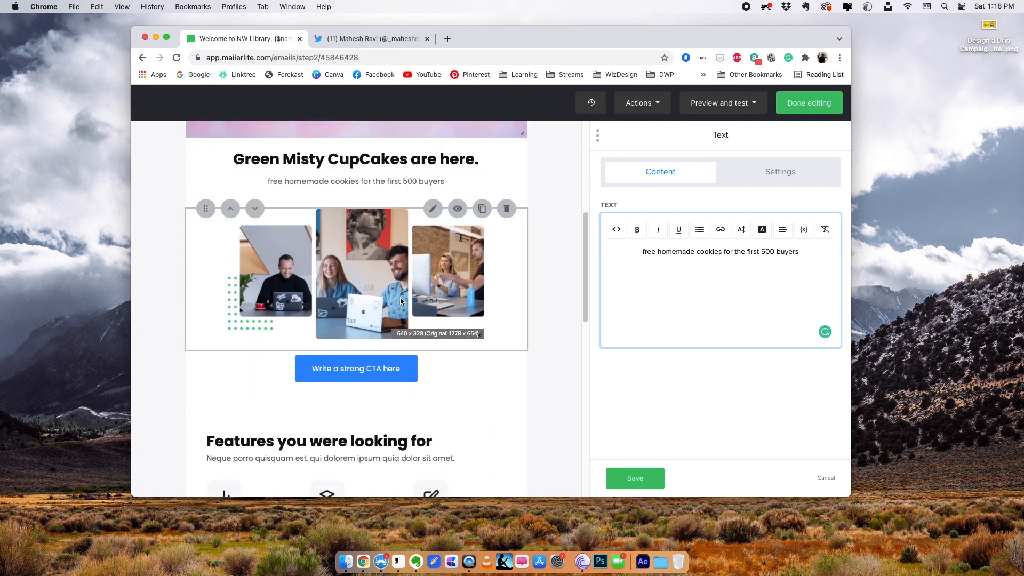
pyautogui.scroll(1, 501, 277)
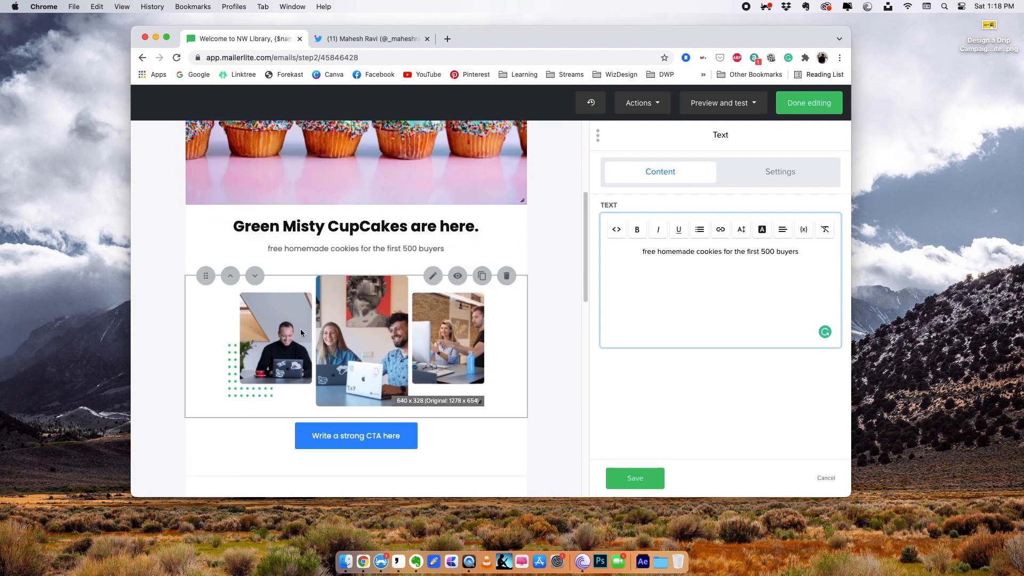
pyautogui.click(326, 345)
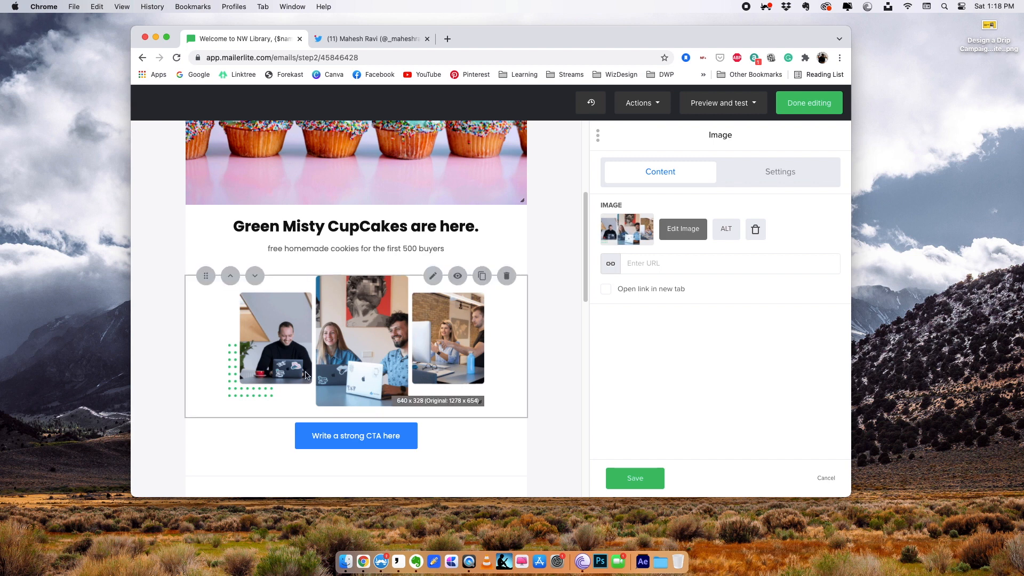
pyautogui.click(508, 276)
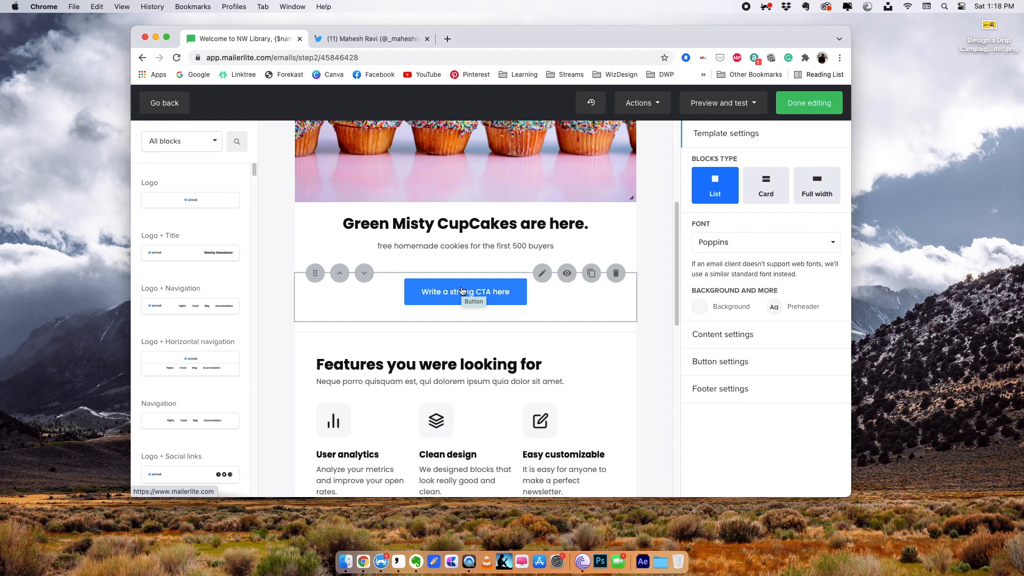
# Change the call-to-action button text to 'Place an order', keeping its link, and save.
pyautogui.scroll(4, 461, 286)
pyautogui.scroll(-4, 461, 286)
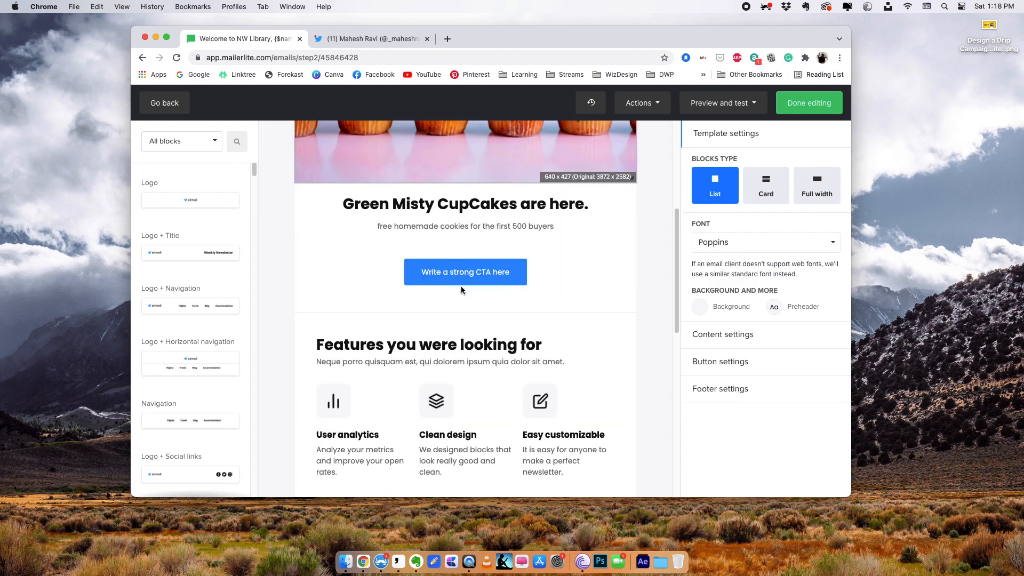
pyautogui.click(460, 273)
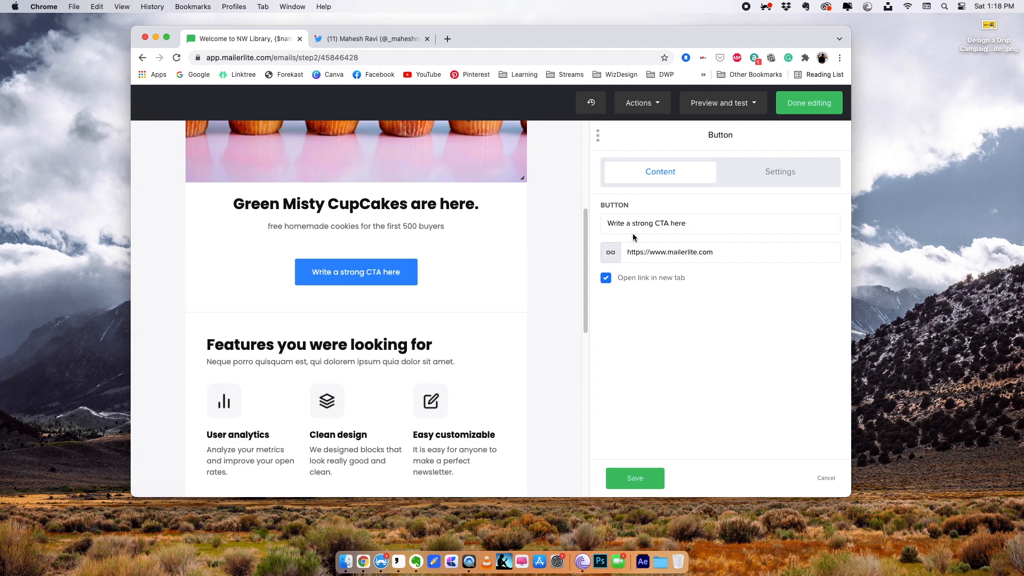
pyautogui.click(672, 226)
pyautogui.moveTo(689, 225); pyautogui.dragTo(585, 229)
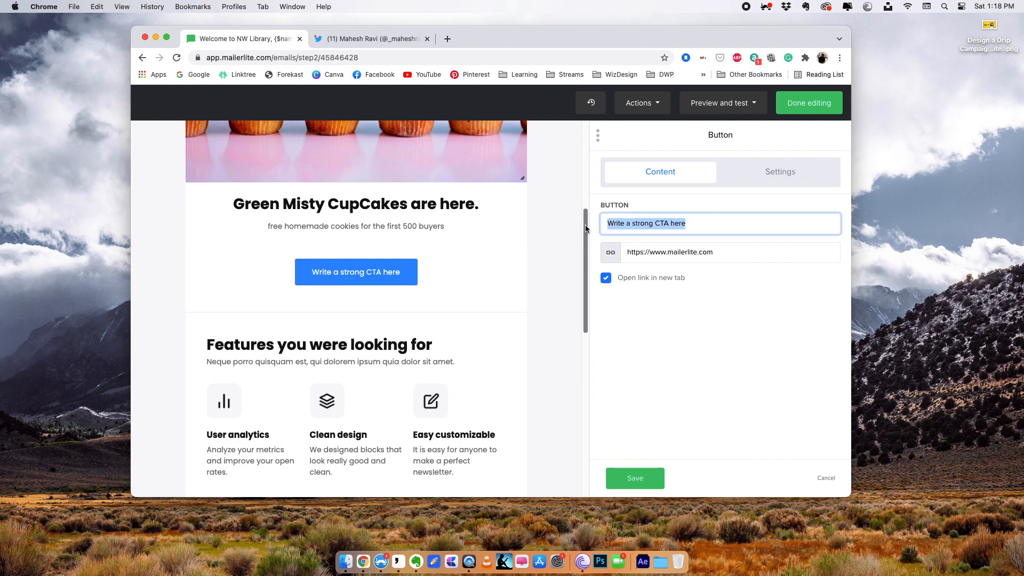
pyautogui.write('Place an order')
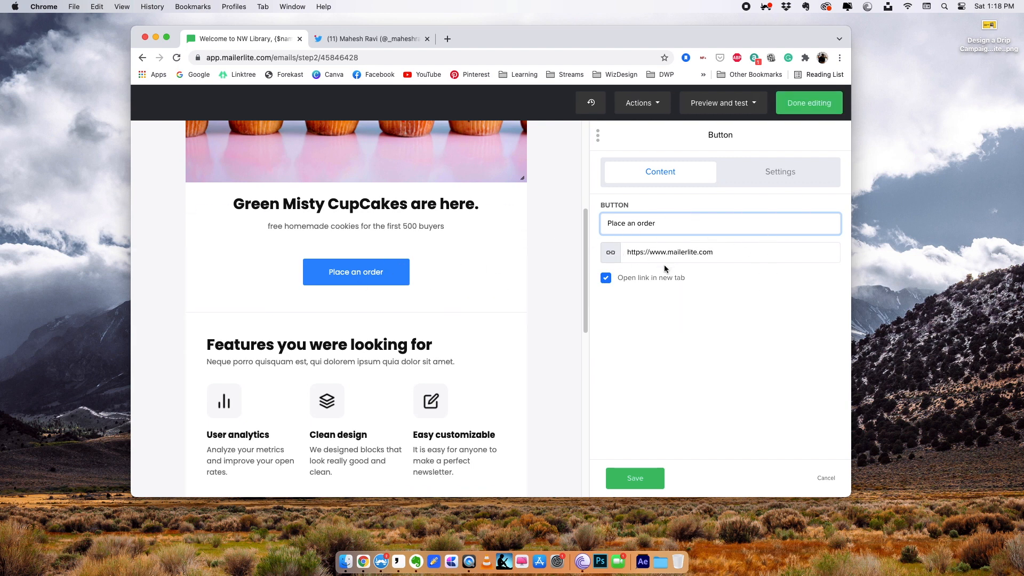
pyautogui.click(686, 253)
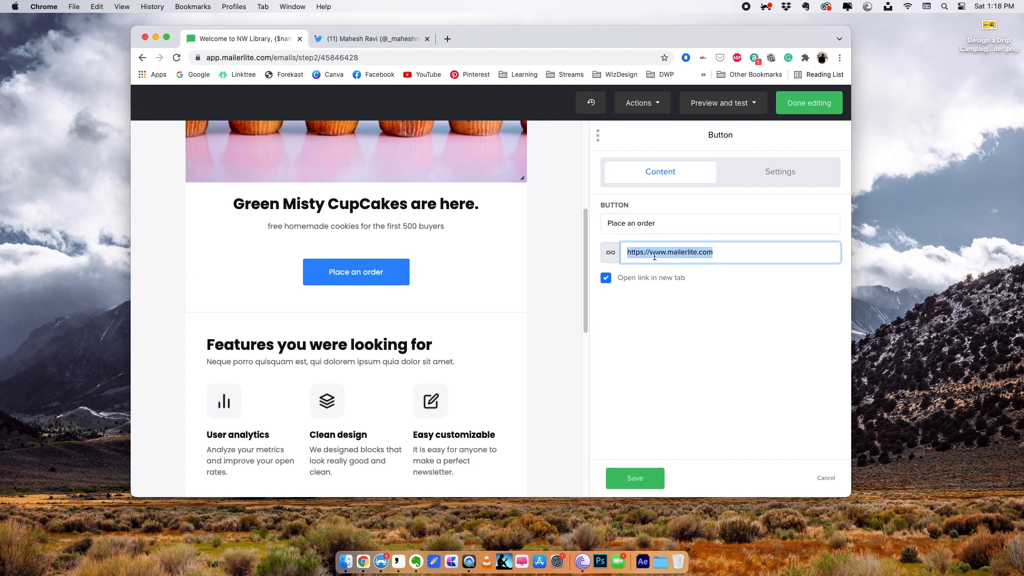
pyautogui.click(655, 329)
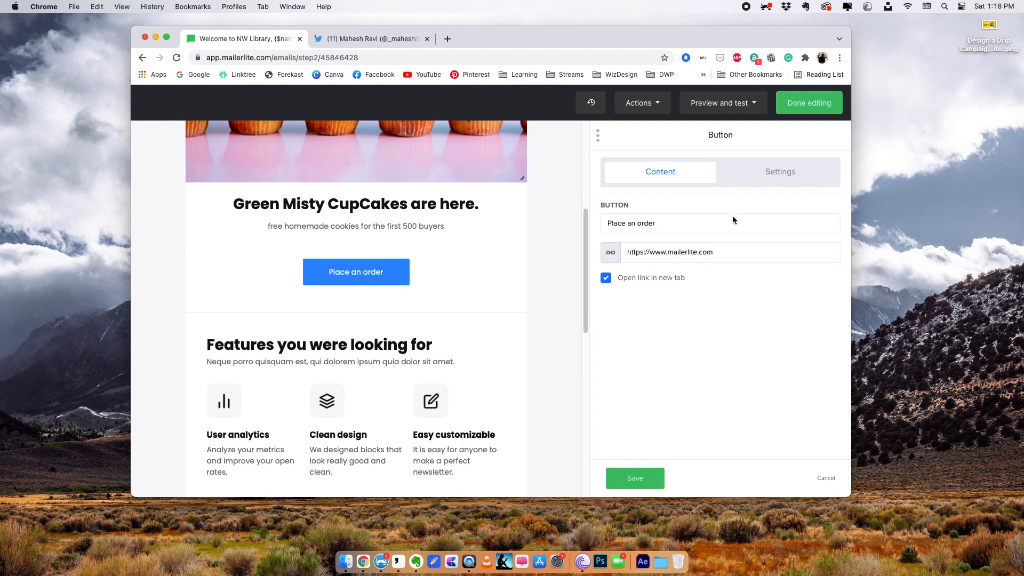
pyautogui.click(636, 478)
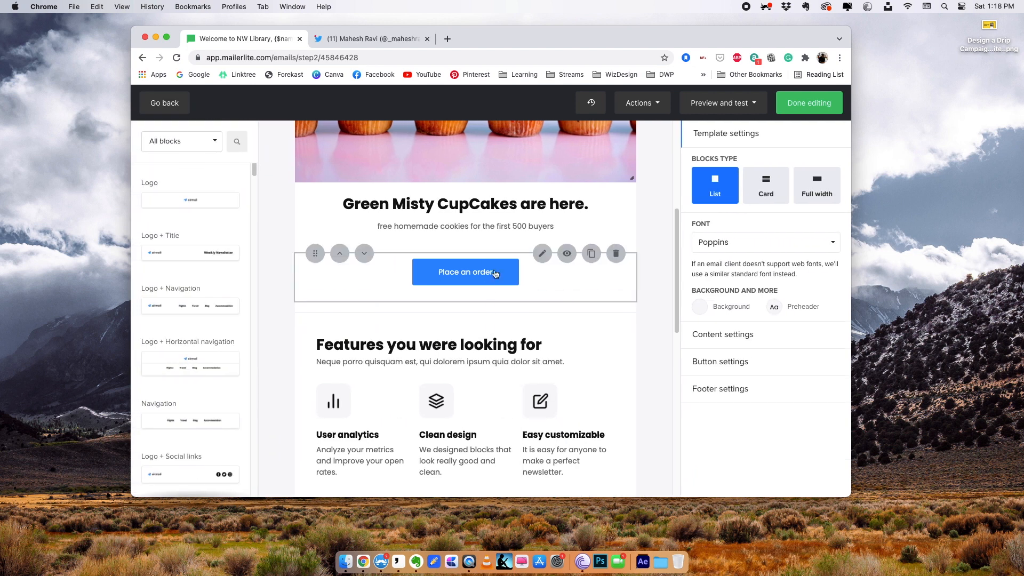
pyautogui.click(480, 274)
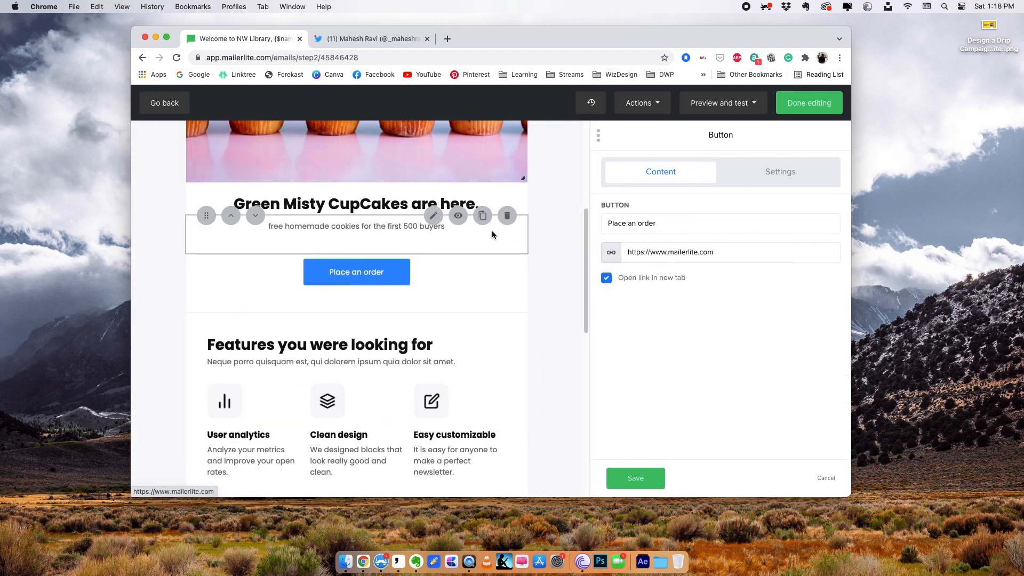
# Set the button's top padding to 0 and reduce its bottom padding.
pyautogui.click(776, 174)
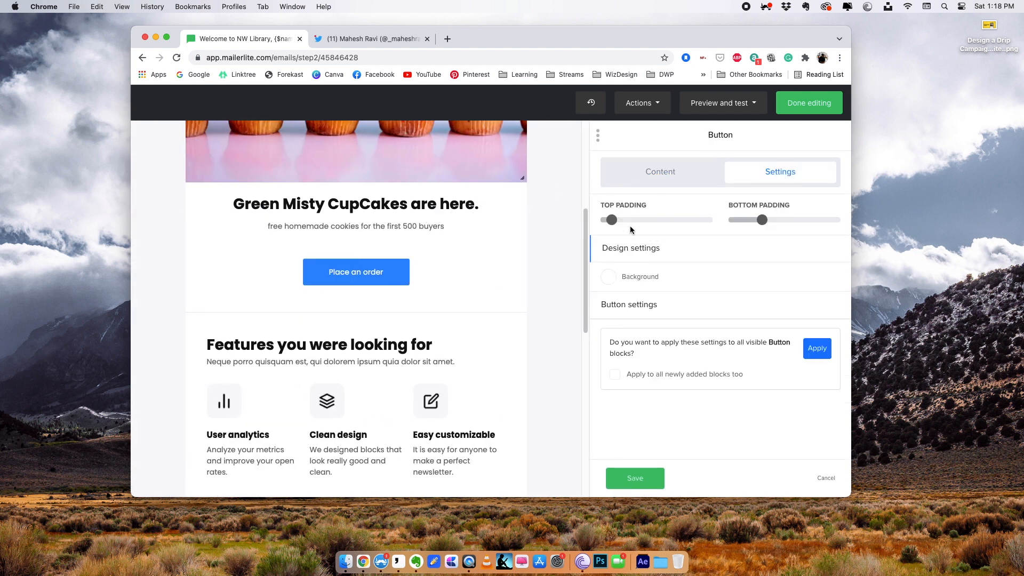
pyautogui.moveTo(613, 221); pyautogui.dragTo(603, 223)
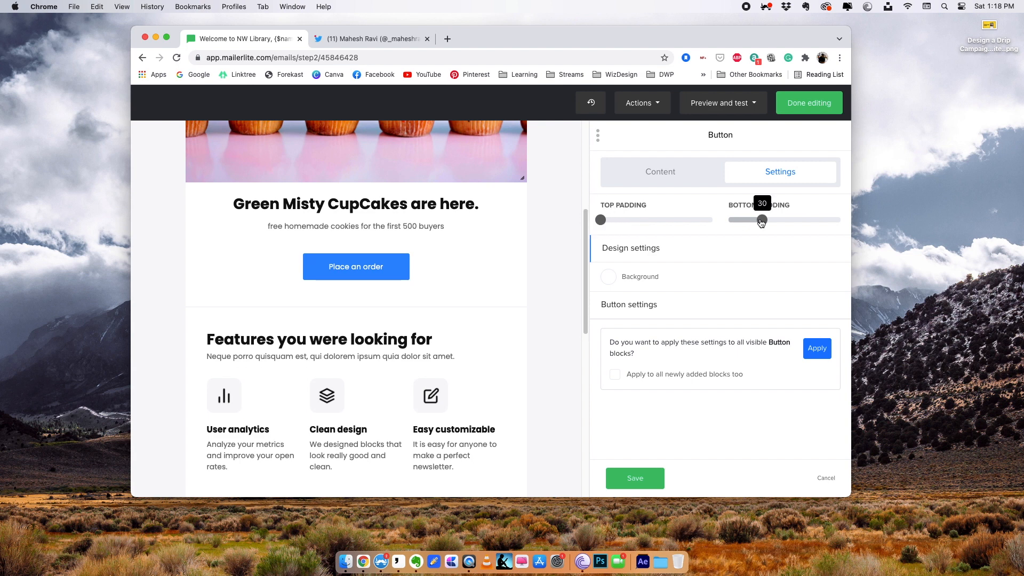
pyautogui.moveTo(762, 220); pyautogui.dragTo(743, 223)
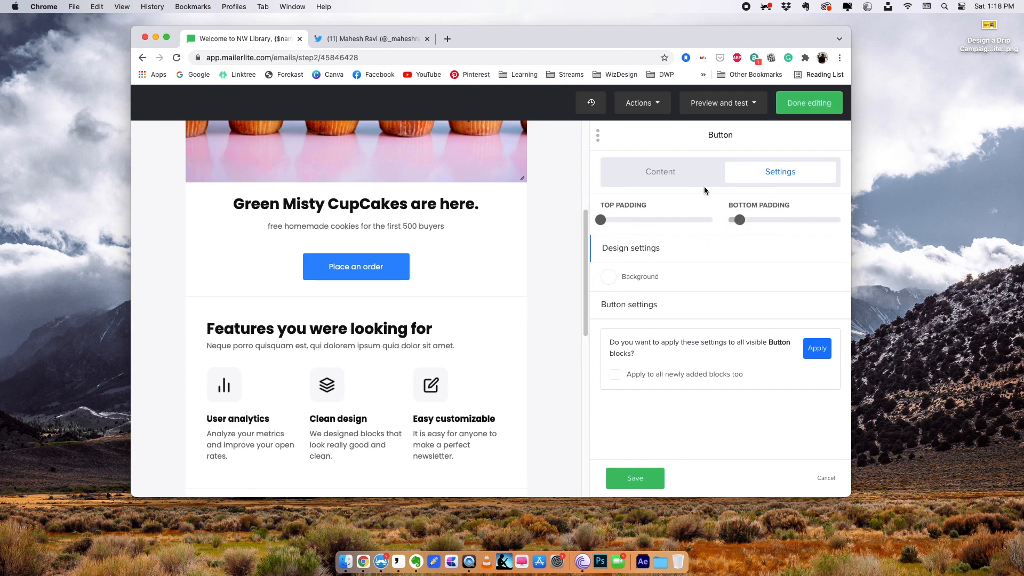
# Give the button a teal-green #20c997 background in Button design and save.
pyautogui.click(653, 307)
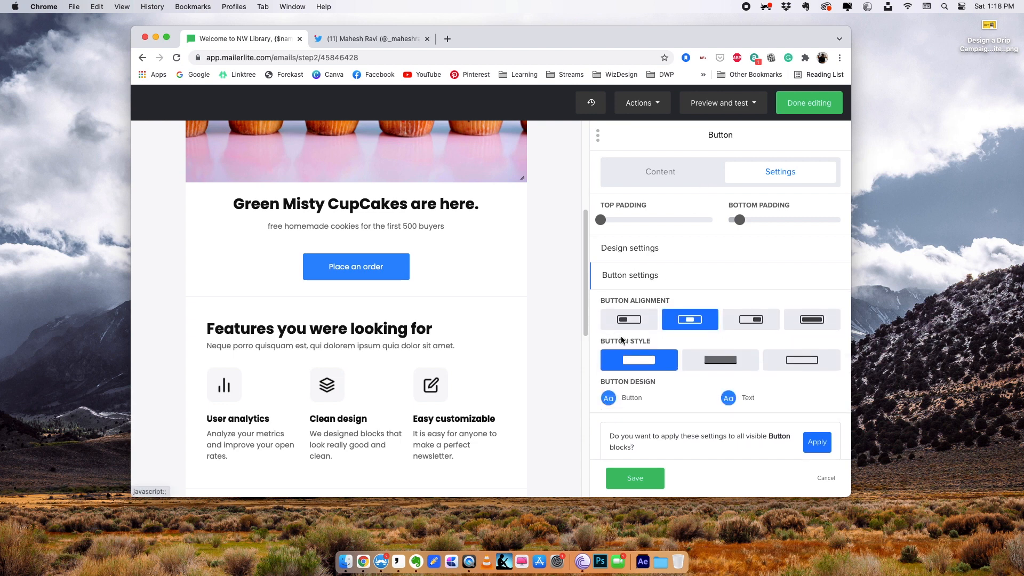
pyautogui.click(715, 368)
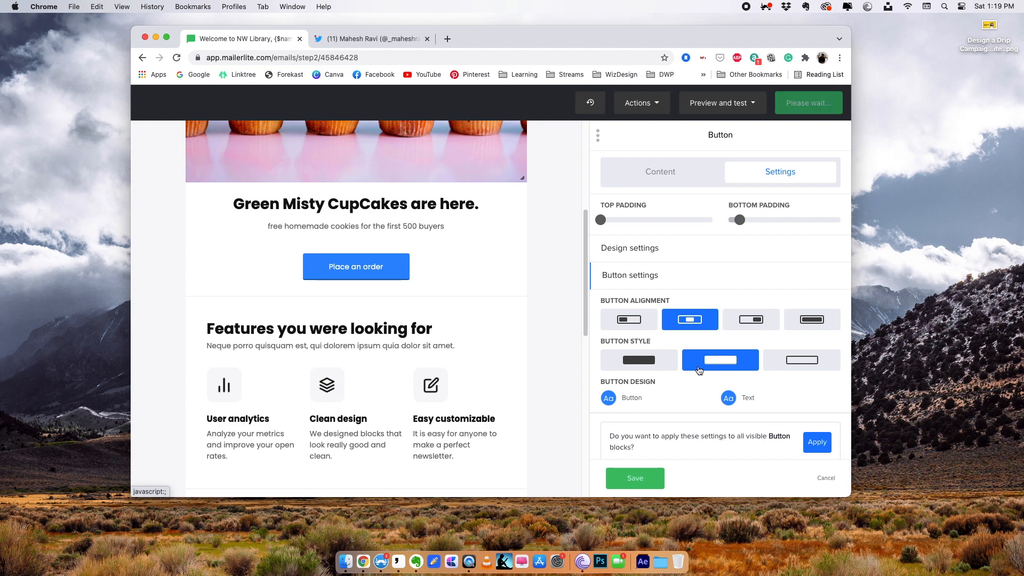
pyautogui.click(613, 360)
pyautogui.click(609, 399)
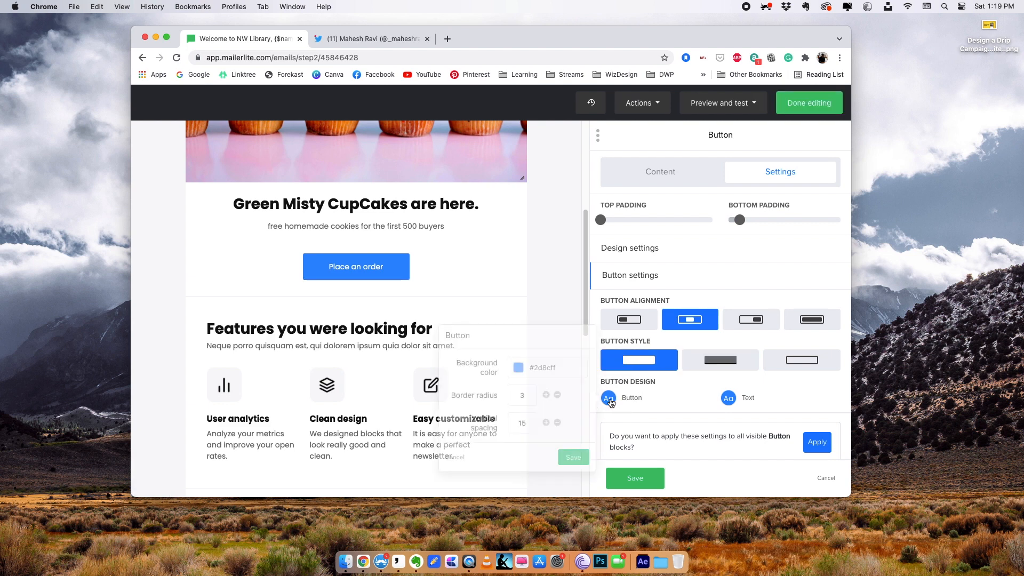
pyautogui.click(521, 376)
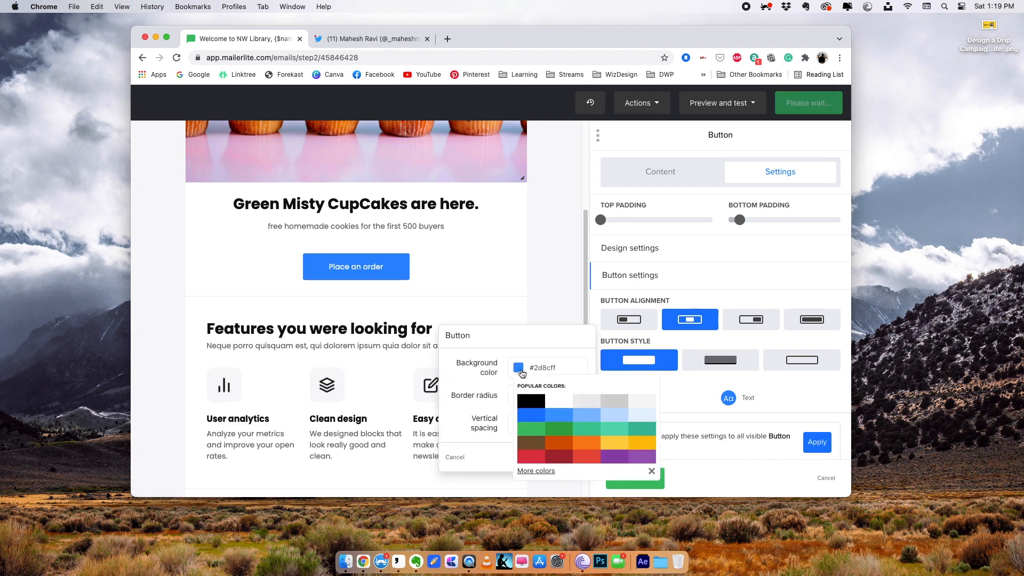
pyautogui.click(535, 430)
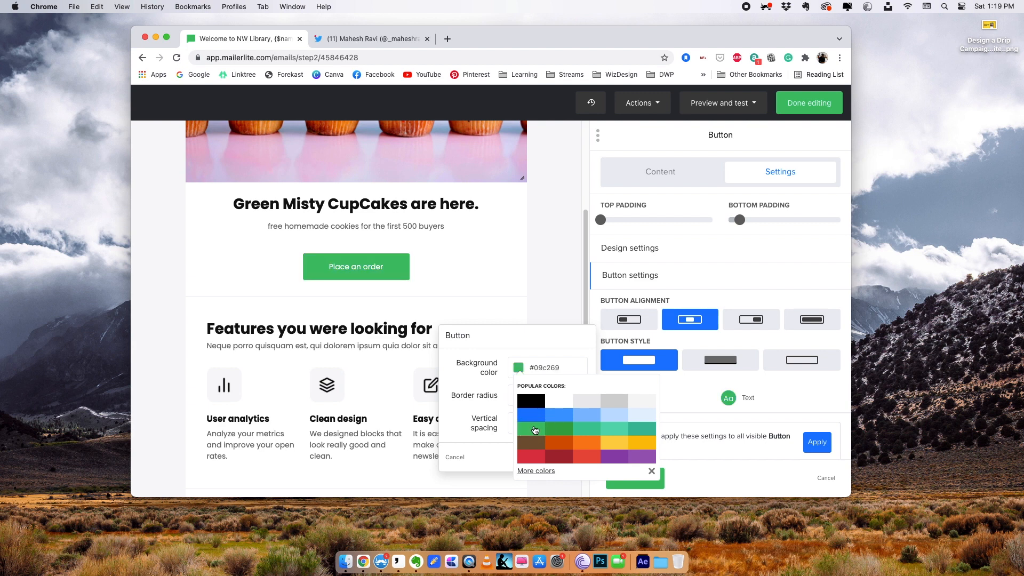
pyautogui.scroll(5, 508, 242)
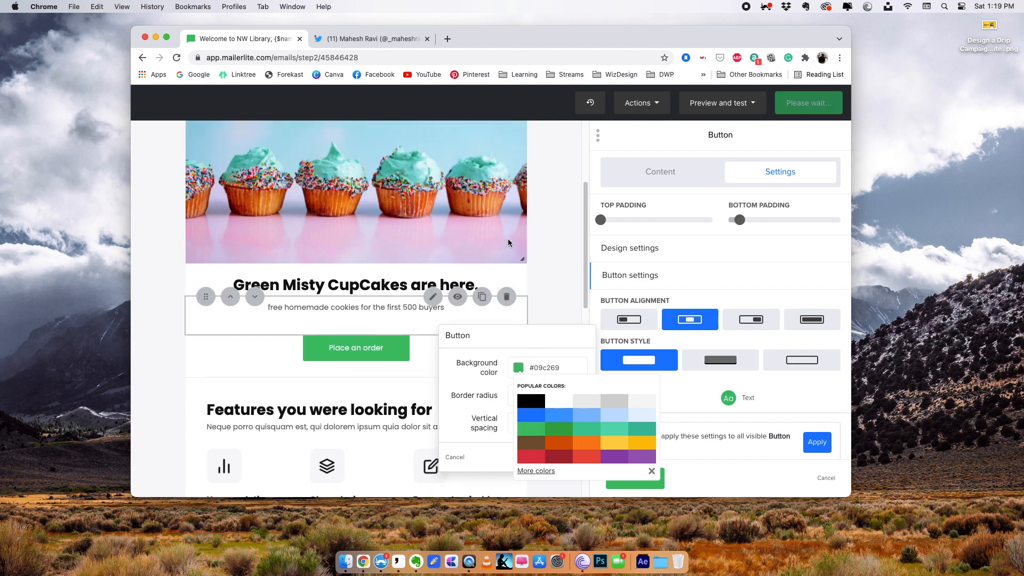
pyautogui.scroll(-3, 507, 242)
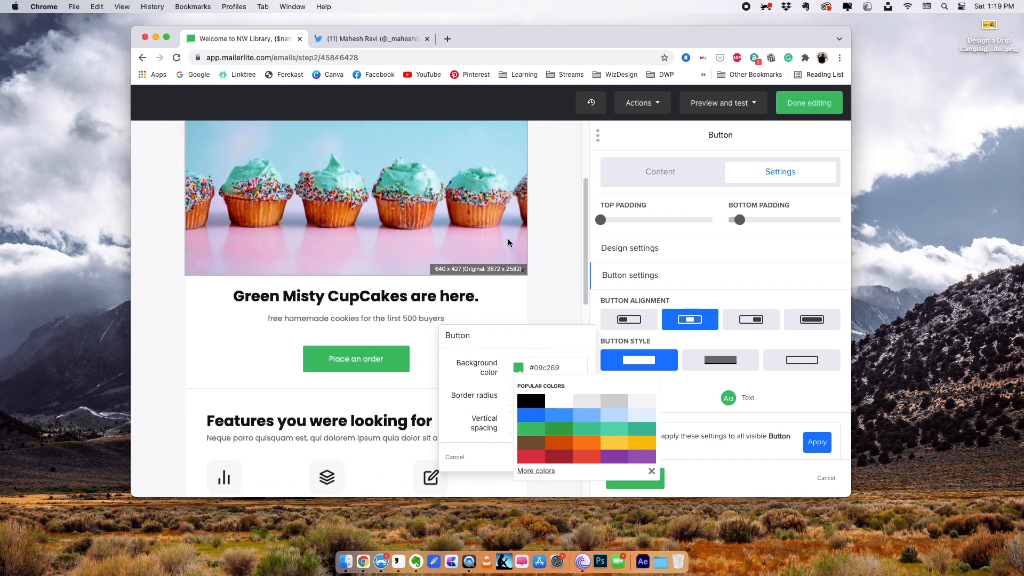
pyautogui.click(585, 434)
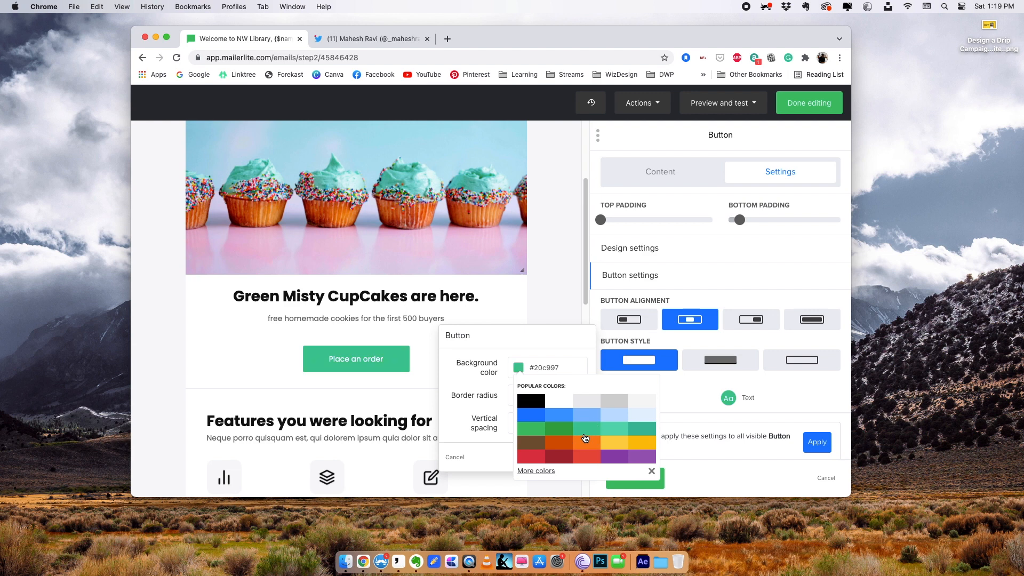
pyautogui.click(652, 471)
pyautogui.click(573, 457)
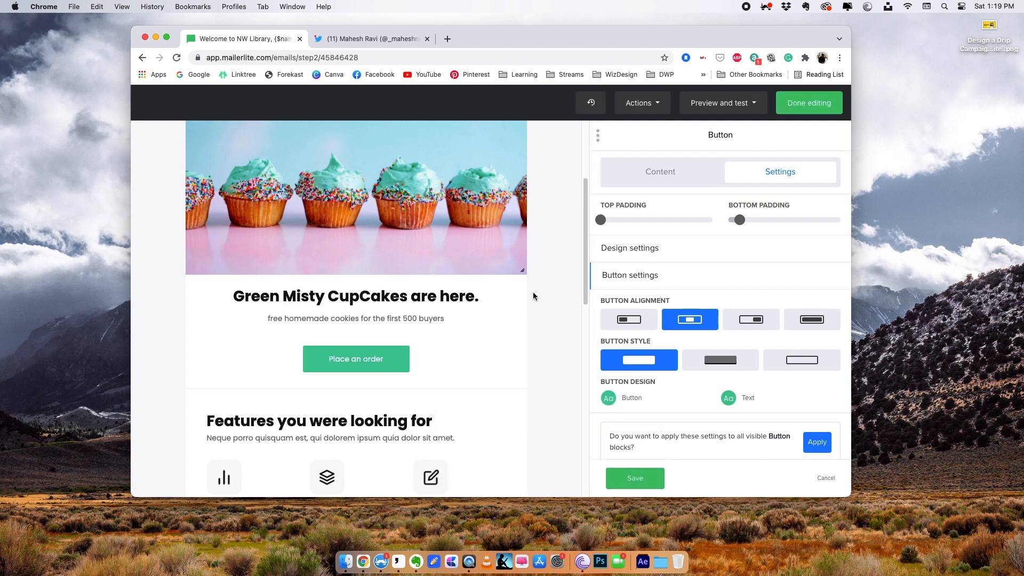
# Delete the Features, 'Ready to start?' title, its paragraph and the Create an account button blocks.
pyautogui.scroll(-4, 508, 348)
pyautogui.scroll(2, 481, 331)
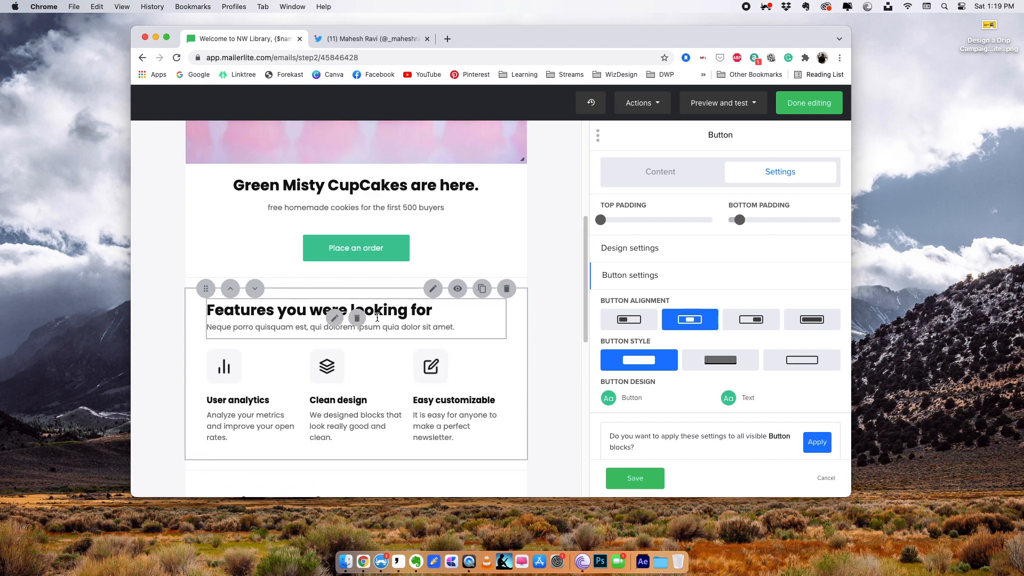
pyautogui.click(474, 329)
pyautogui.click(507, 289)
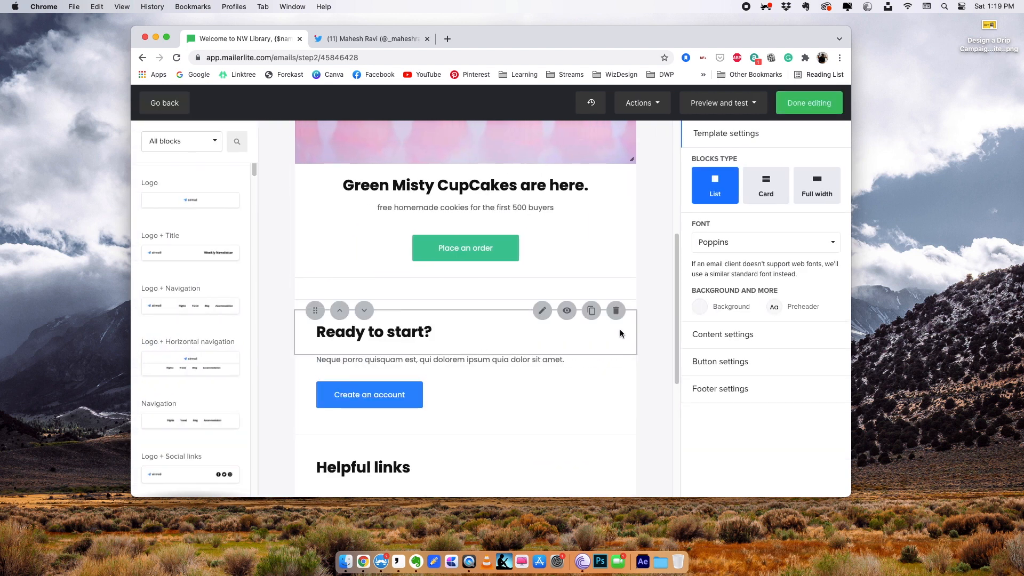
pyautogui.click(620, 320)
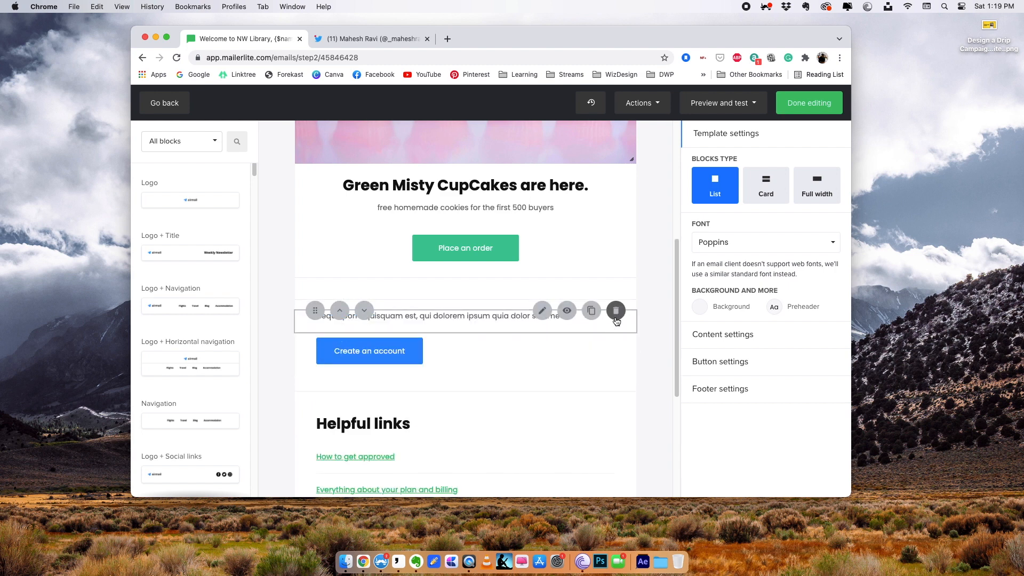
pyautogui.click(620, 317)
pyautogui.click(618, 315)
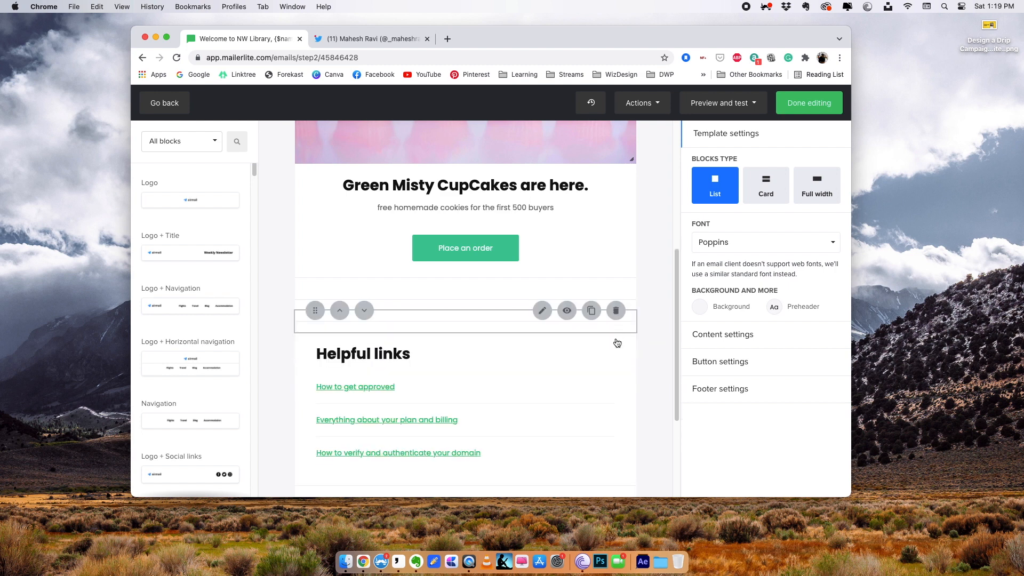
# Delete the Helpful links title, the links block, the divider and the empty block.
pyautogui.click(617, 330)
pyautogui.click(617, 333)
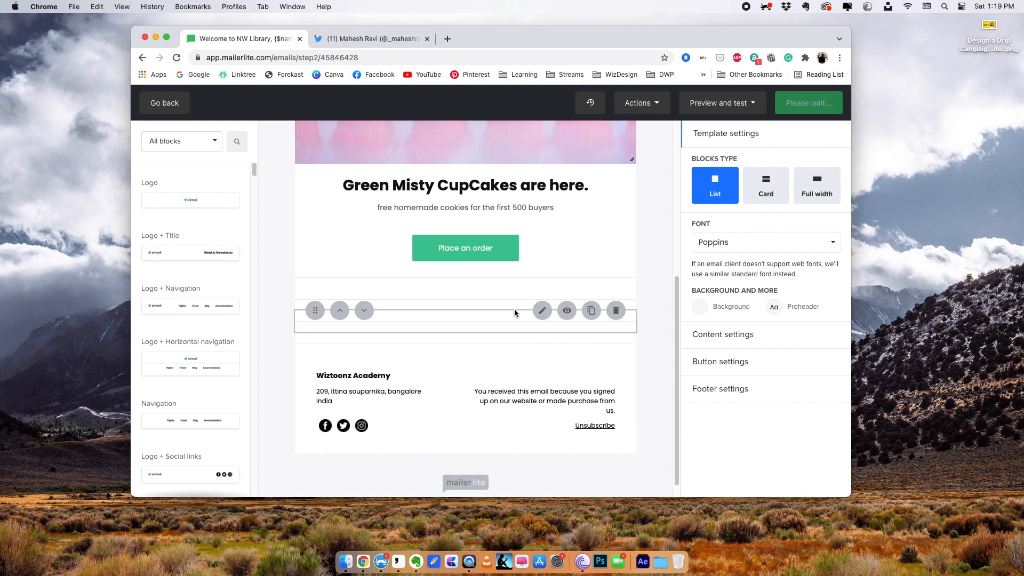
pyautogui.click(578, 310)
pyautogui.click(507, 310)
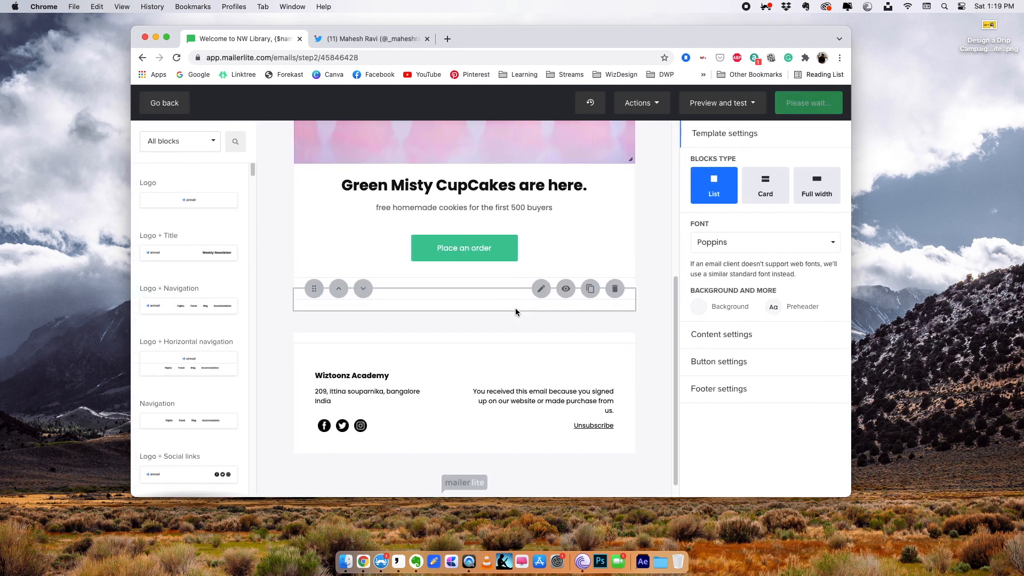
pyautogui.click(616, 294)
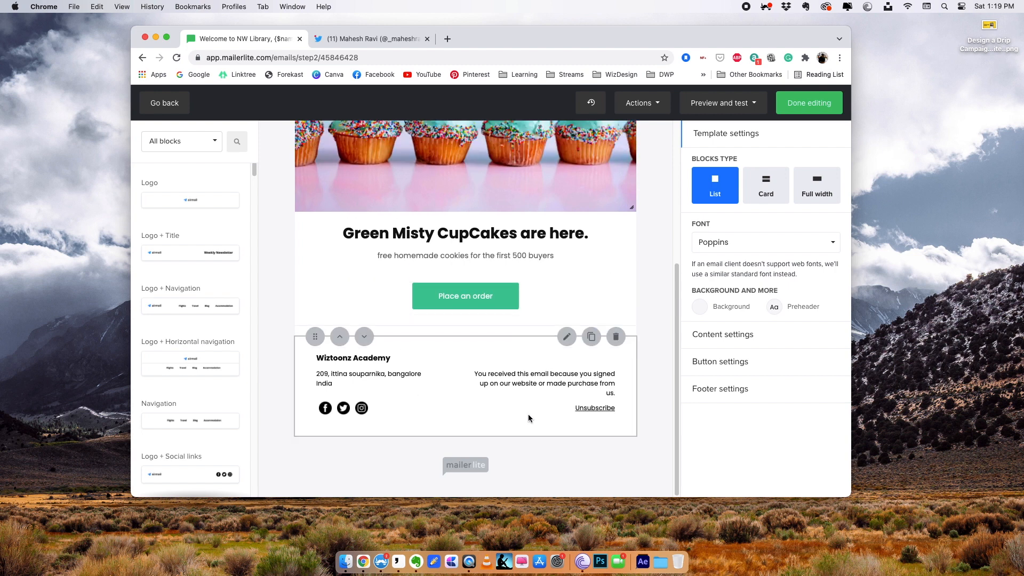
pyautogui.scroll(3, 364, 255)
pyautogui.scroll(-5, 352, 320)
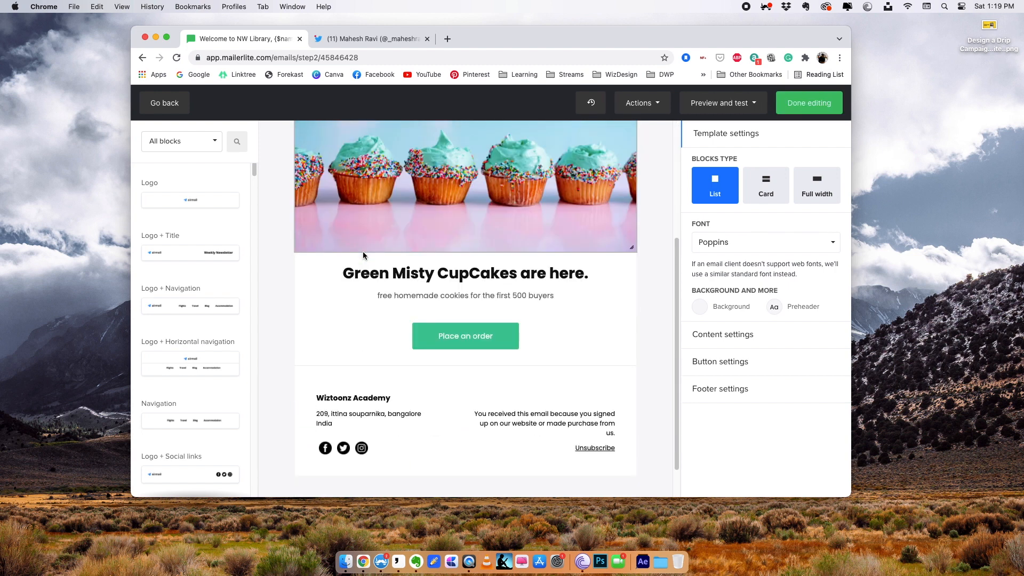
# Change the footer company name to 'Butter Side up', leave the address as is, and save.
pyautogui.click(342, 355)
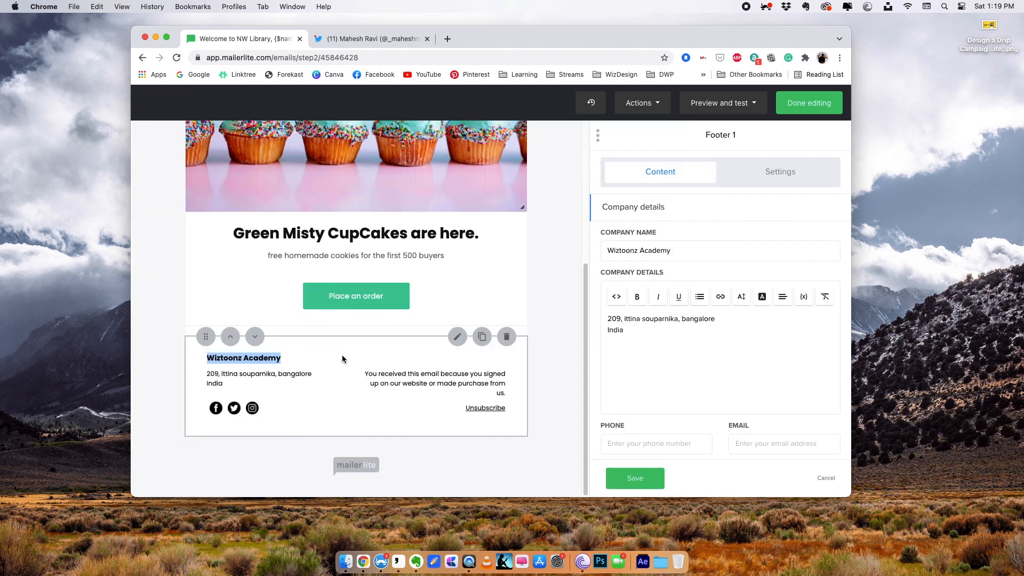
pyautogui.tripleClick(697, 252)
pyautogui.write('Butter')
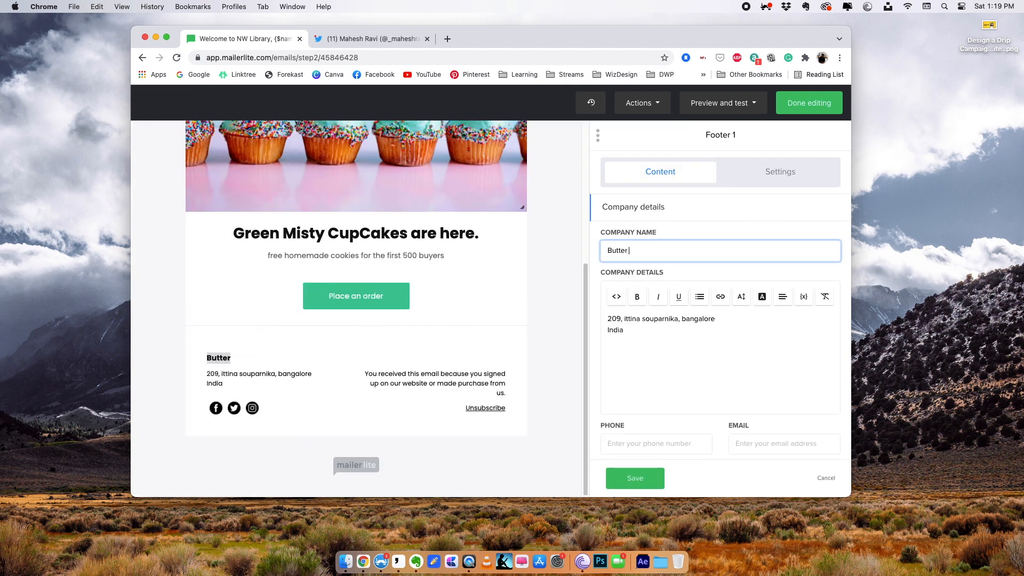
pyautogui.write(' Side up')
pyautogui.click(665, 361)
pyautogui.press('super+a')
pyautogui.click(660, 389)
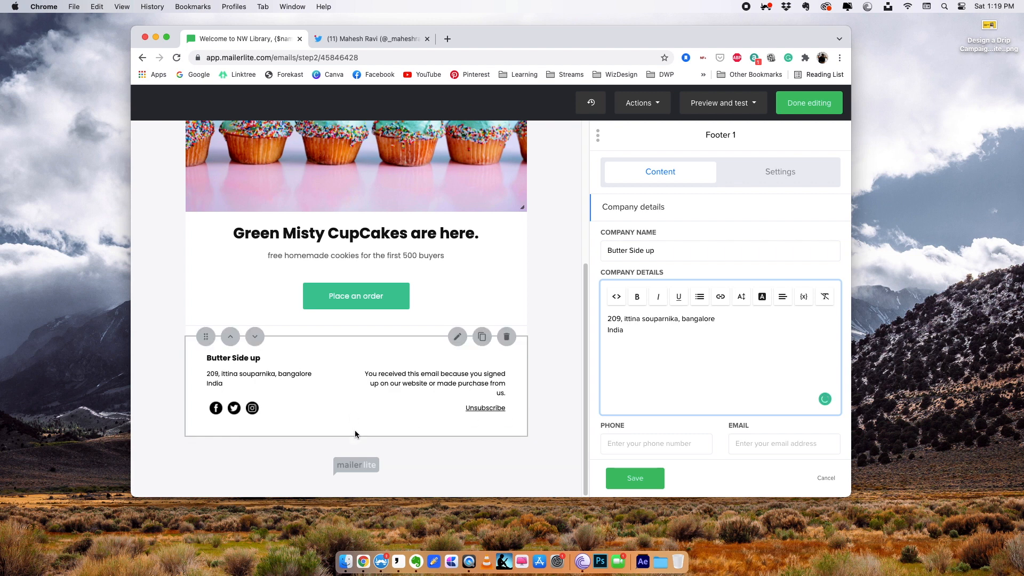
pyautogui.click(637, 471)
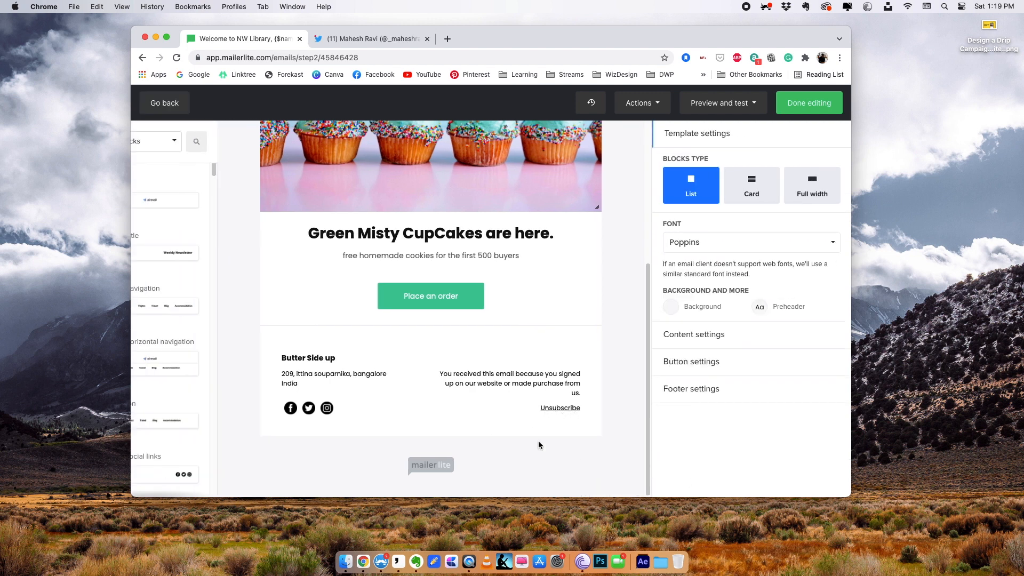
pyautogui.click(548, 399)
# Delete the footer's Facebook, Twitter and Instagram social links and save the footer.
pyautogui.click(667, 406)
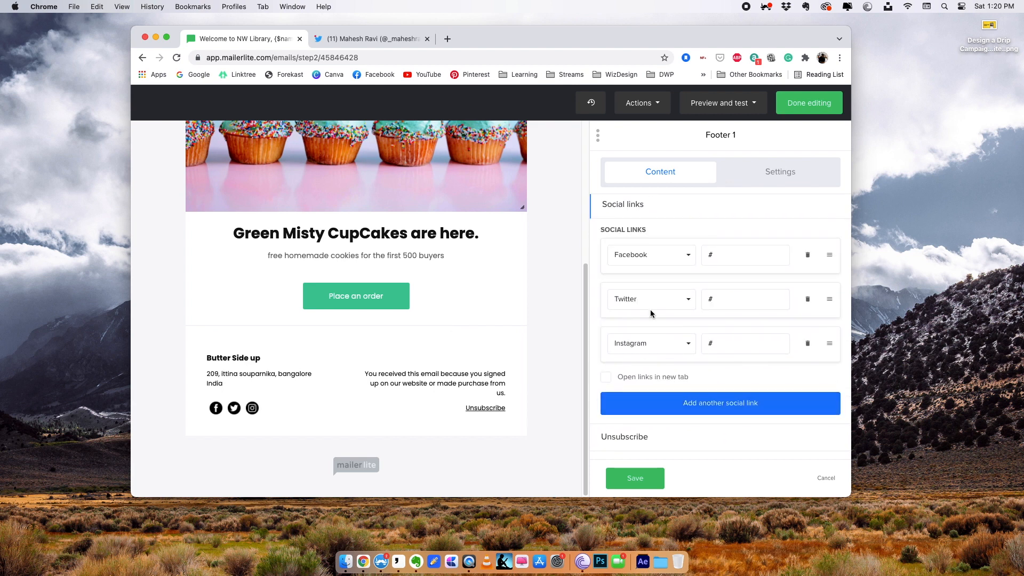
pyautogui.click(809, 255)
pyautogui.click(807, 286)
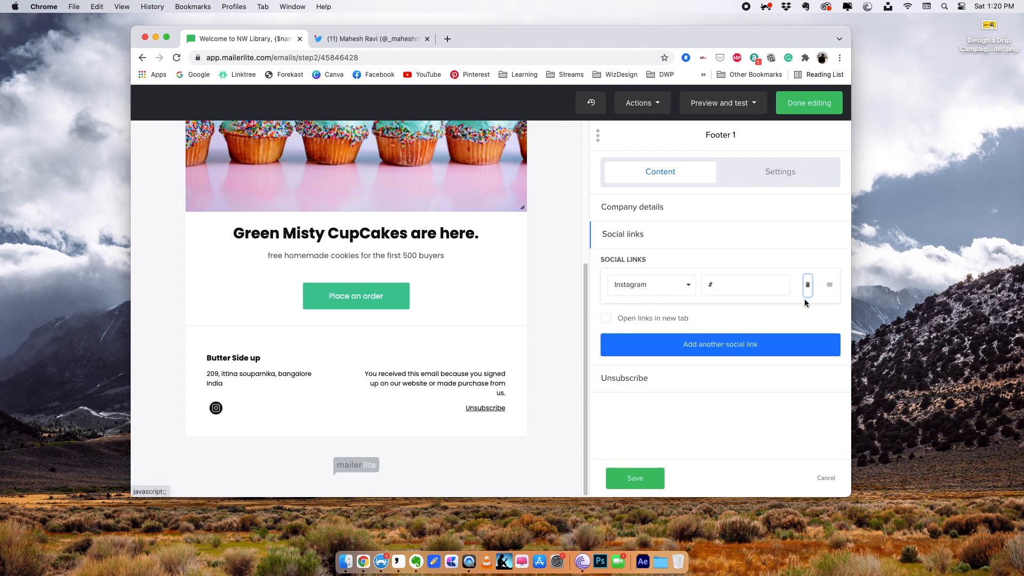
pyautogui.click(807, 287)
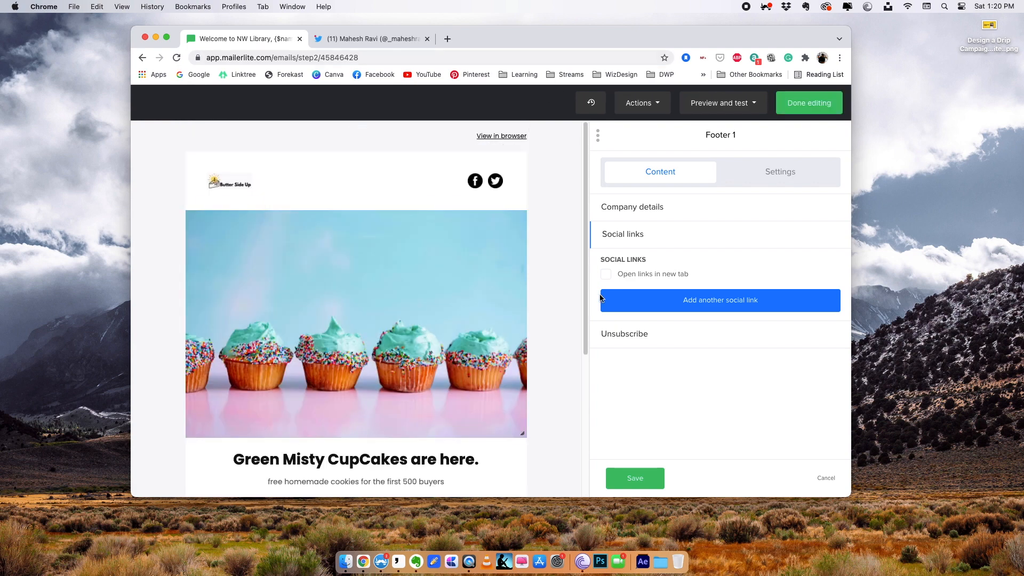
pyautogui.click(643, 477)
pyautogui.scroll(-3, 527, 272)
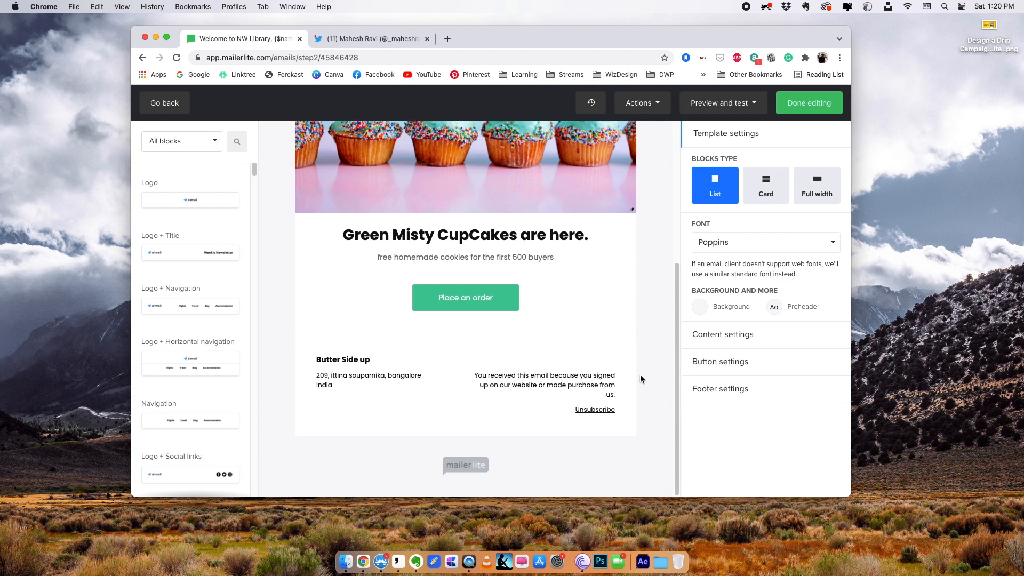
pyautogui.scroll(5, 640, 379)
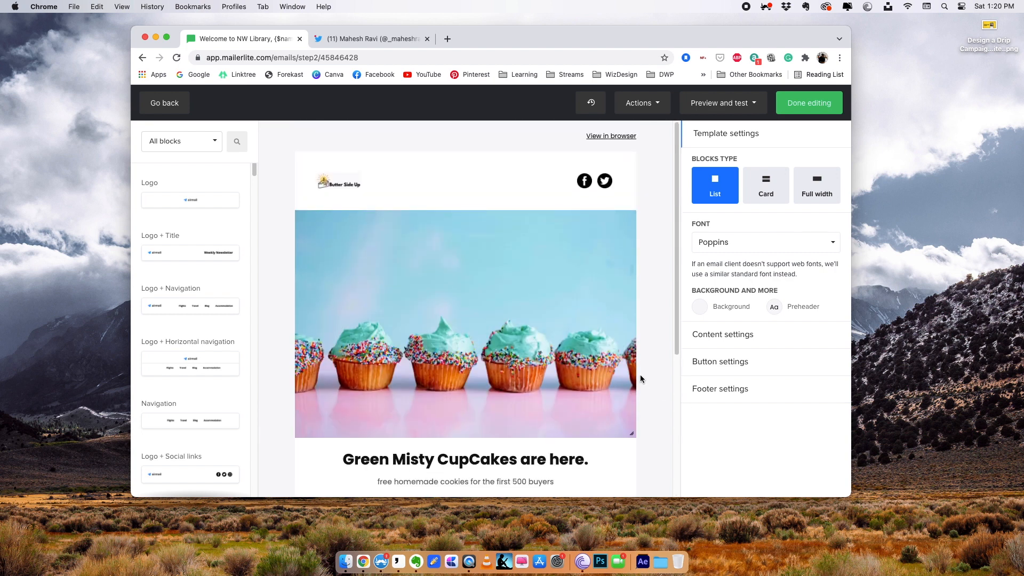
# Finish the email content, choose all active subscribers (1 recipient), and continue to review and confirm.
pyautogui.click(781, 107)
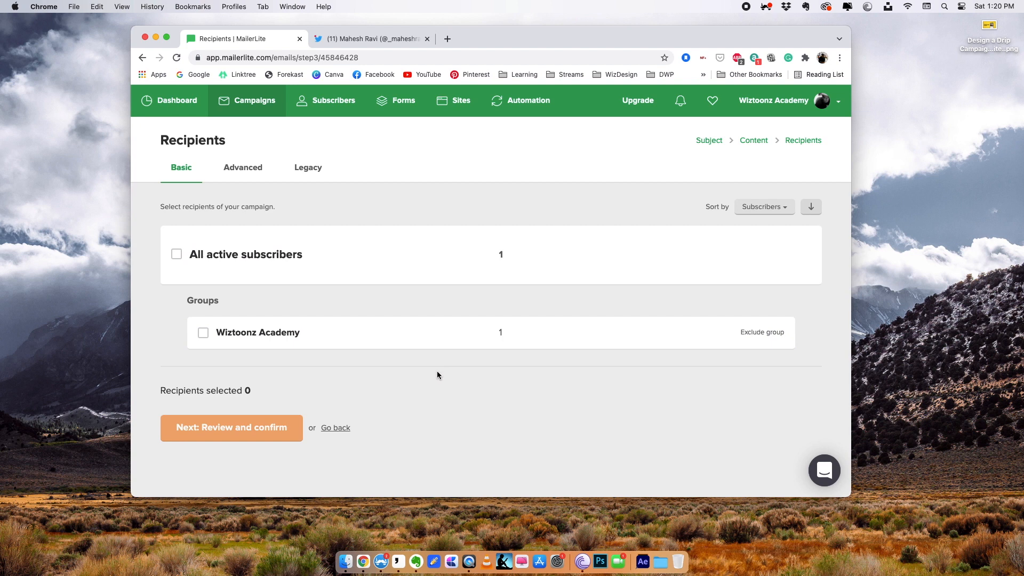
pyautogui.click(176, 255)
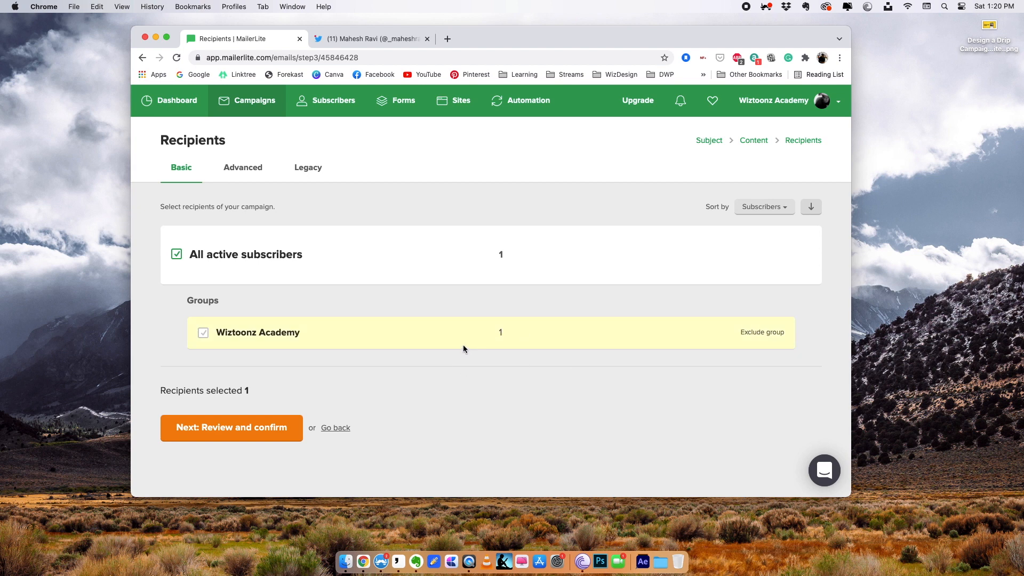
pyautogui.click(220, 433)
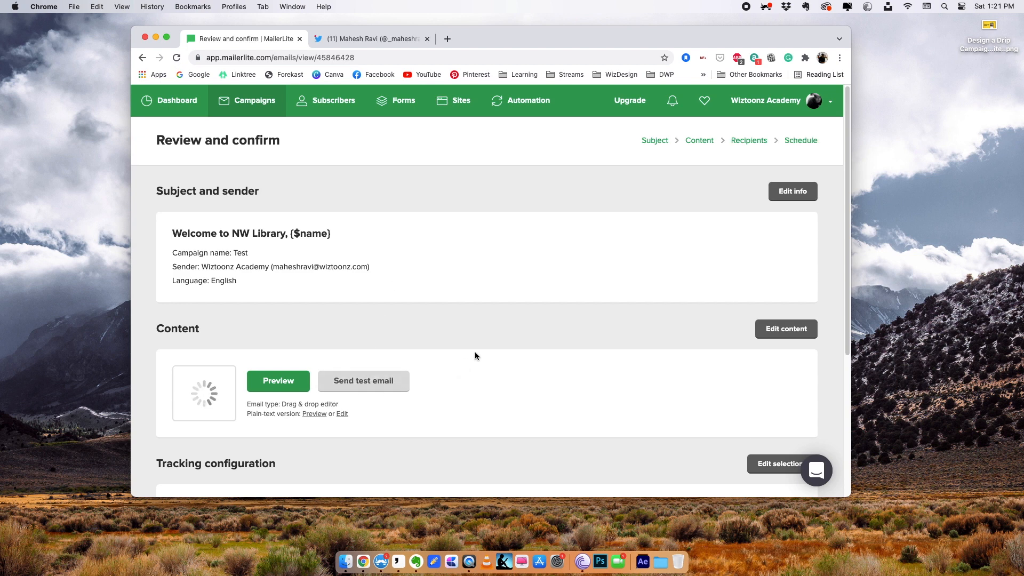
# Send a test email to your own address after removing the stray trailing comma.
pyautogui.scroll(-3, 477, 349)
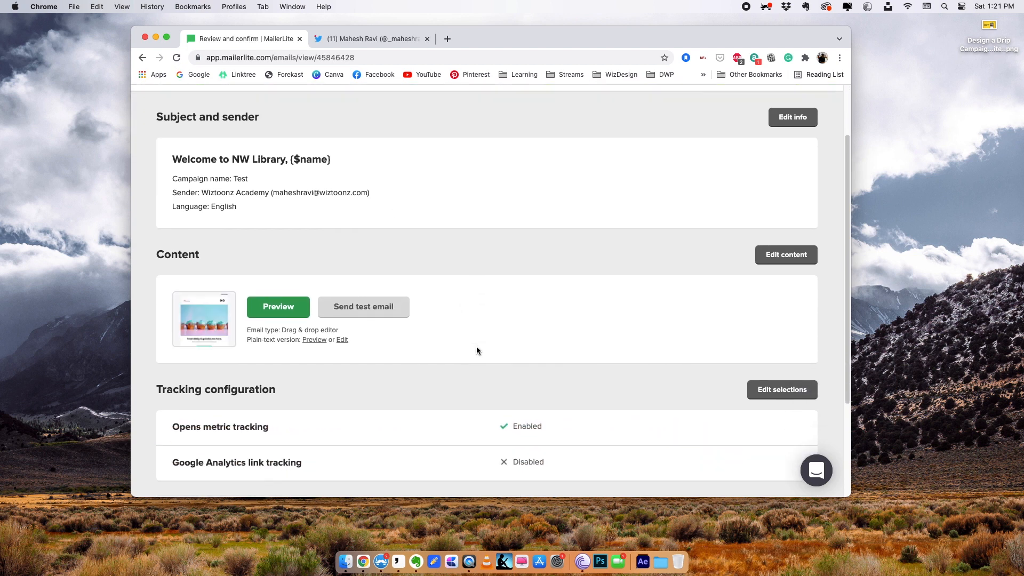
pyautogui.click(390, 314)
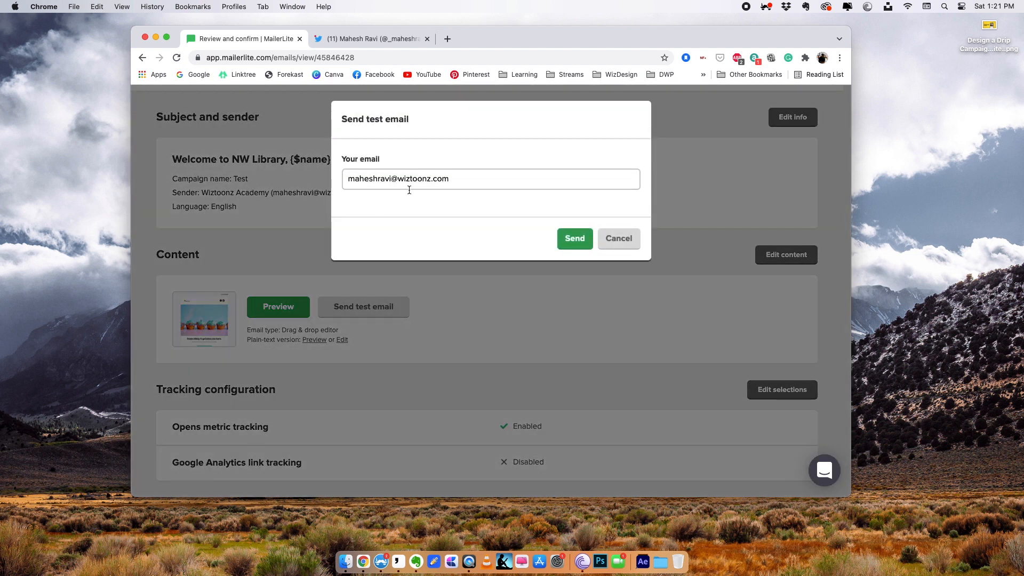
pyautogui.click(465, 181)
pyautogui.write(',')
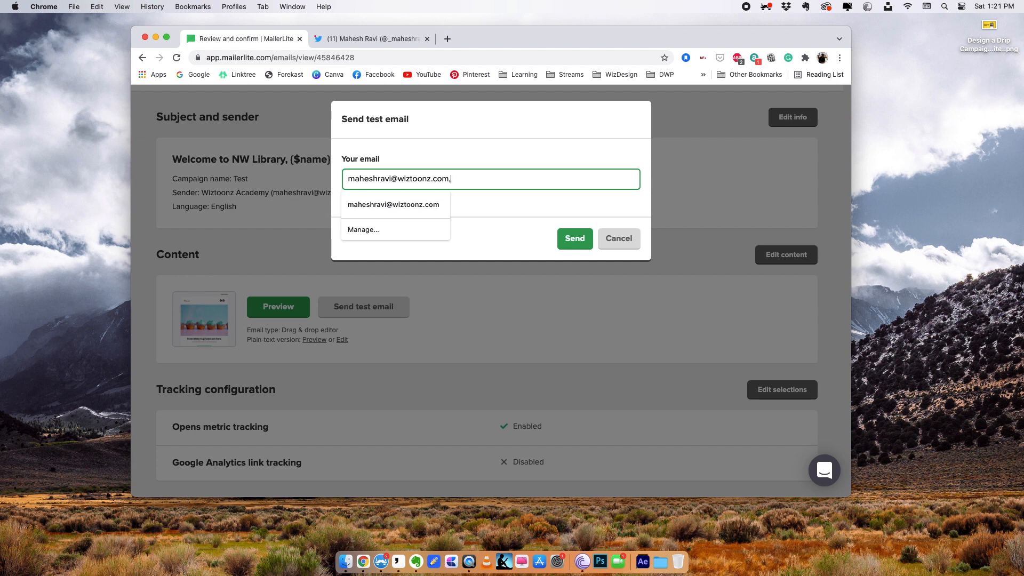
pyautogui.click(475, 179)
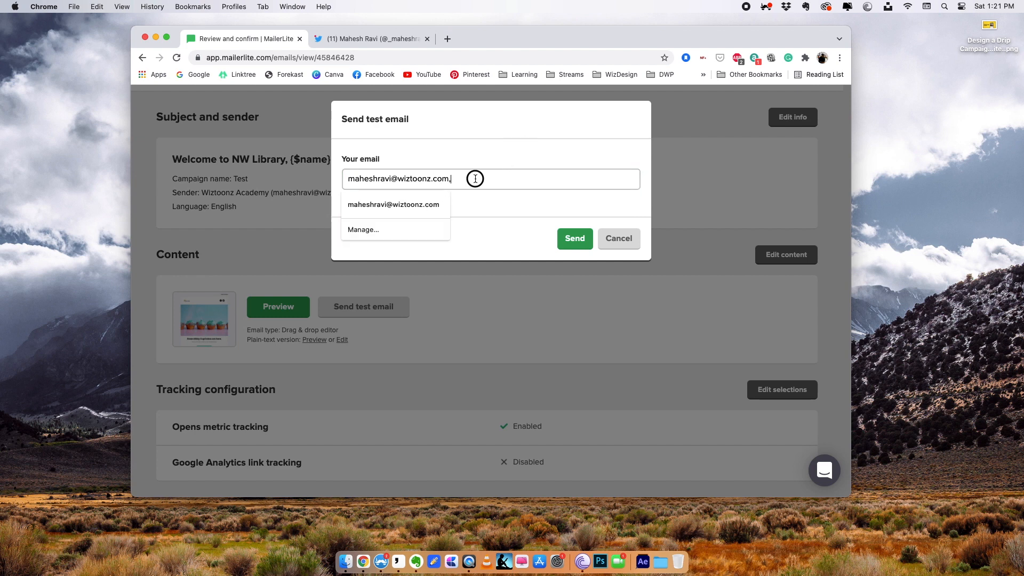
pyautogui.press('BackSpace')
pyautogui.click(558, 238)
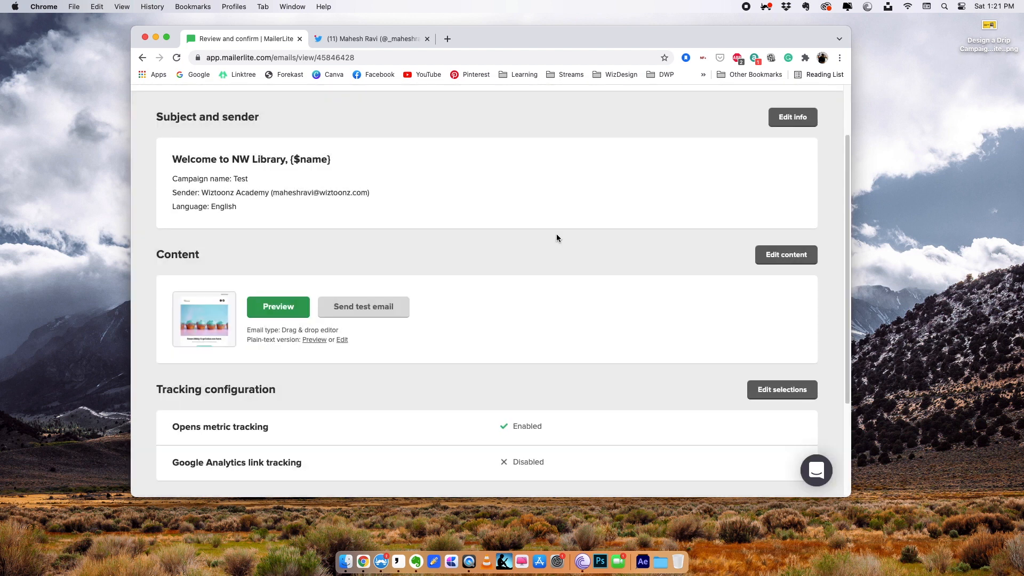
# Open the received [Test] email from the refreshed Primary inbox in Tempo.
pyautogui.click(398, 562)
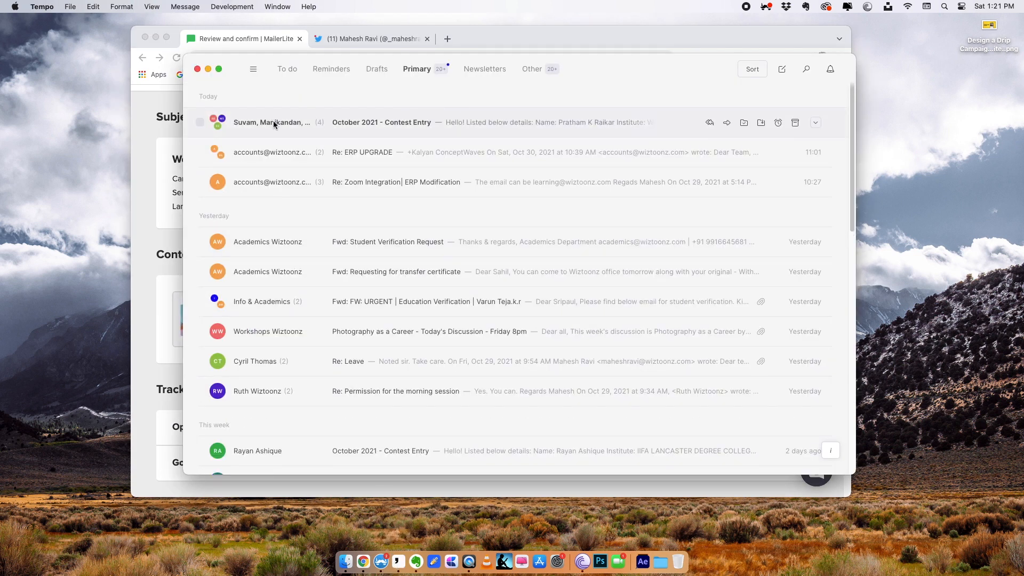
pyautogui.click(408, 71)
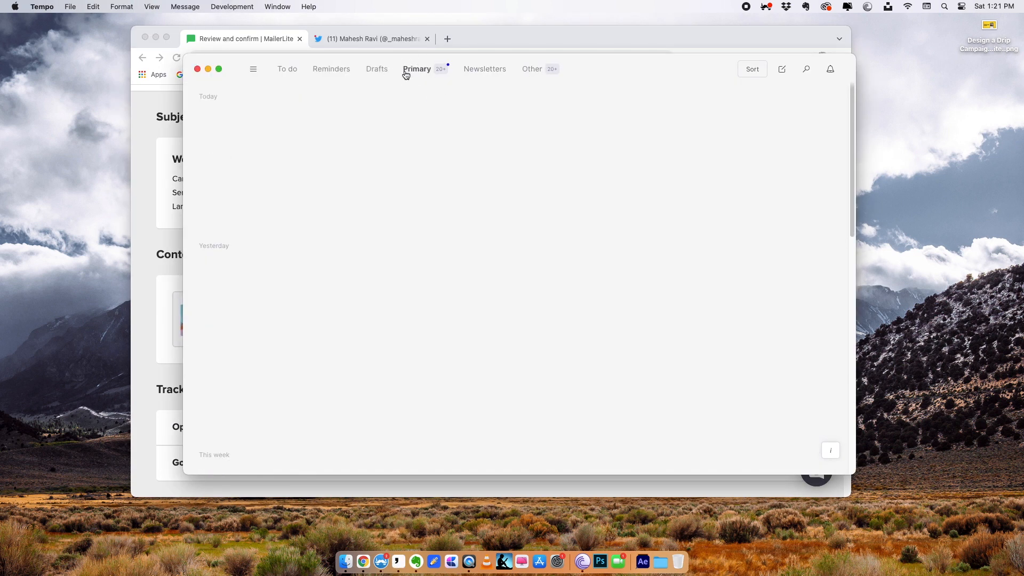
pyautogui.click(392, 124)
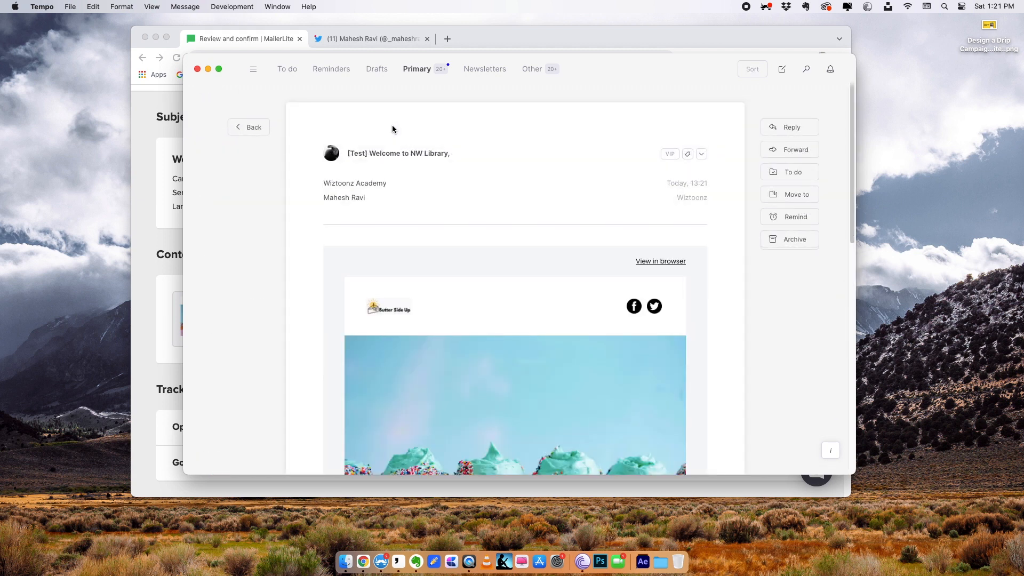
# Check the whole test email and follow its Place an order button to mailerlite.com.
pyautogui.scroll(-10, 392, 128)
pyautogui.scroll(-4, 393, 128)
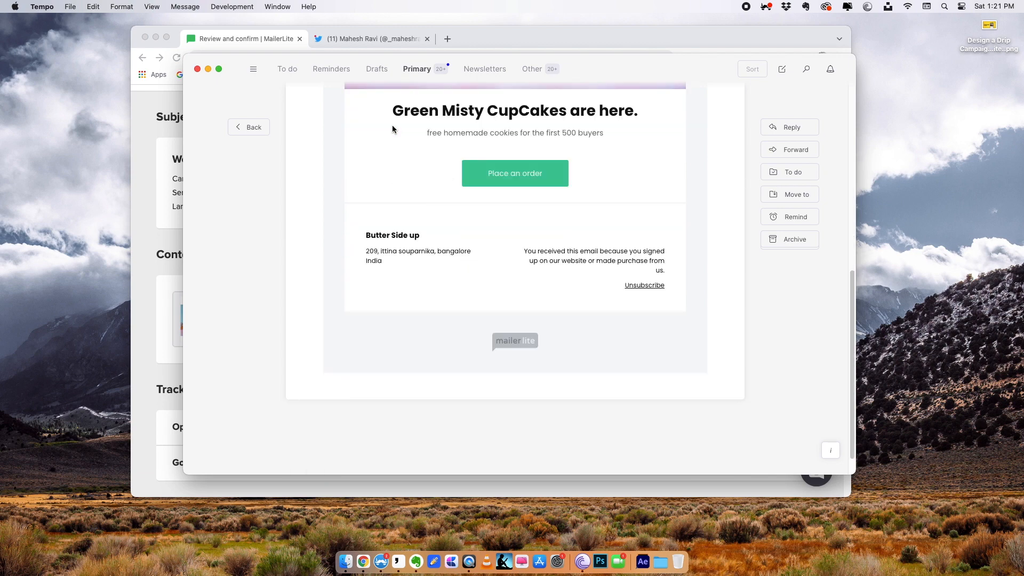
pyautogui.scroll(10, 392, 128)
pyautogui.scroll(-5, 392, 128)
pyautogui.scroll(5, 392, 129)
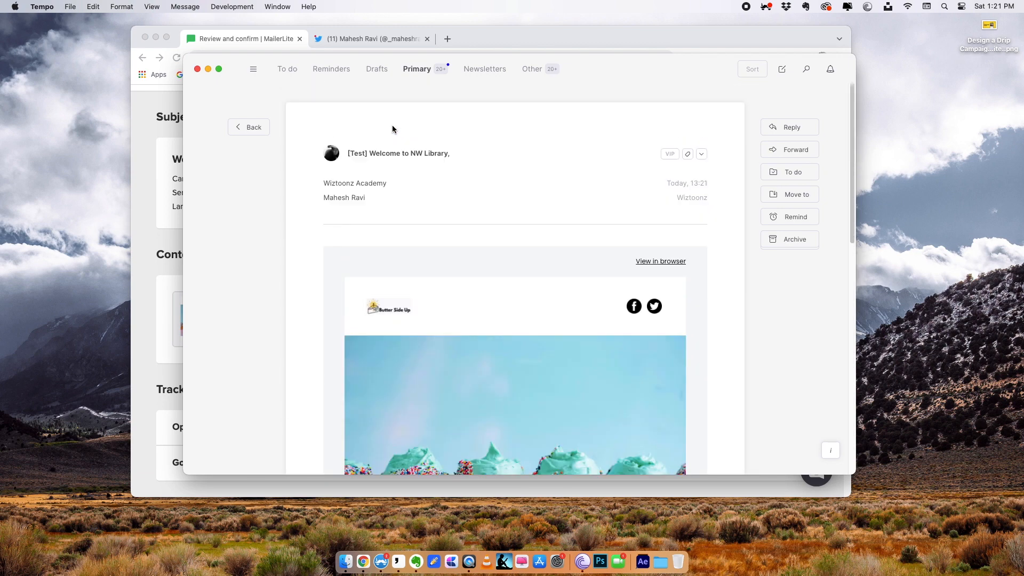
pyautogui.scroll(-7, 392, 128)
pyautogui.scroll(7, 392, 128)
pyautogui.scroll(-5, 392, 128)
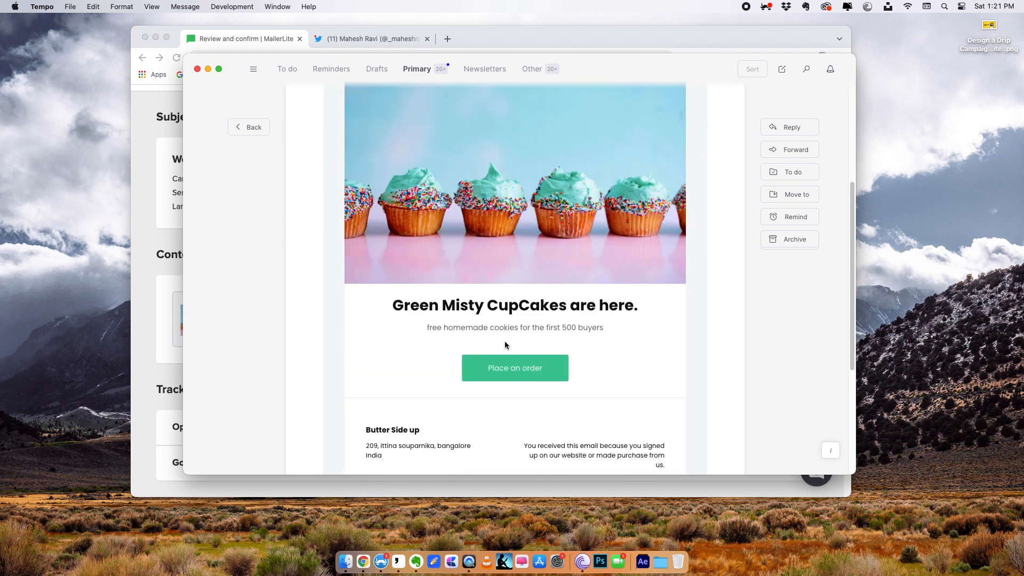
pyautogui.click(507, 377)
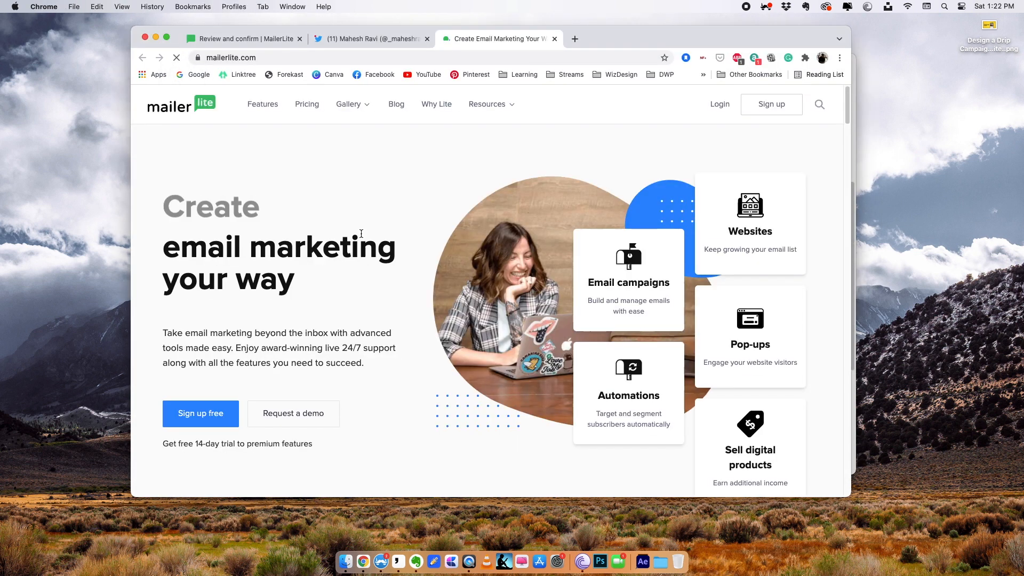
# Close the extra mailerlite.com tab and advance the campaign to the Schedule step with Send now.
pyautogui.click(555, 39)
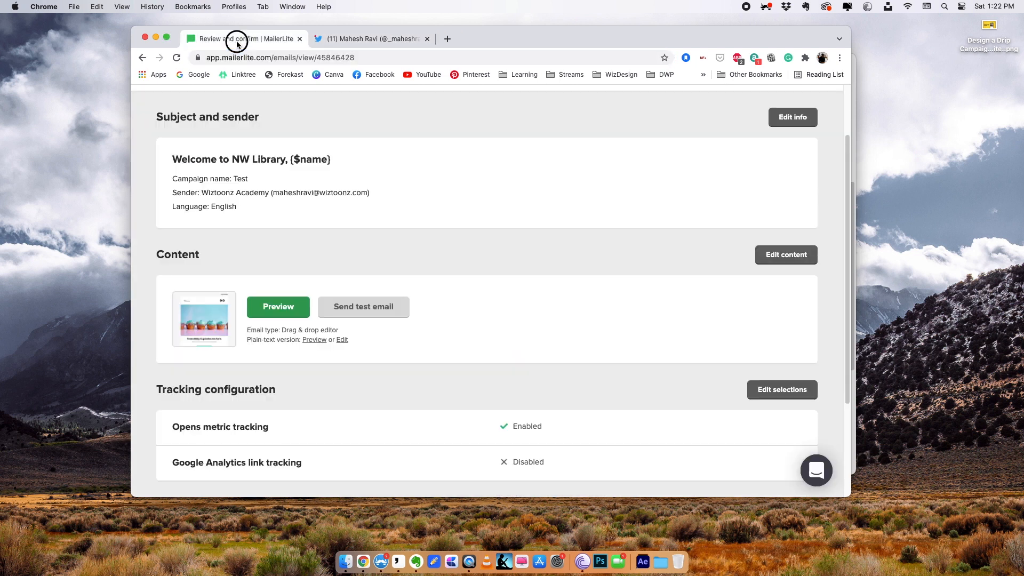
pyautogui.click(235, 39)
pyautogui.scroll(-5, 405, 355)
pyautogui.scroll(5, 407, 355)
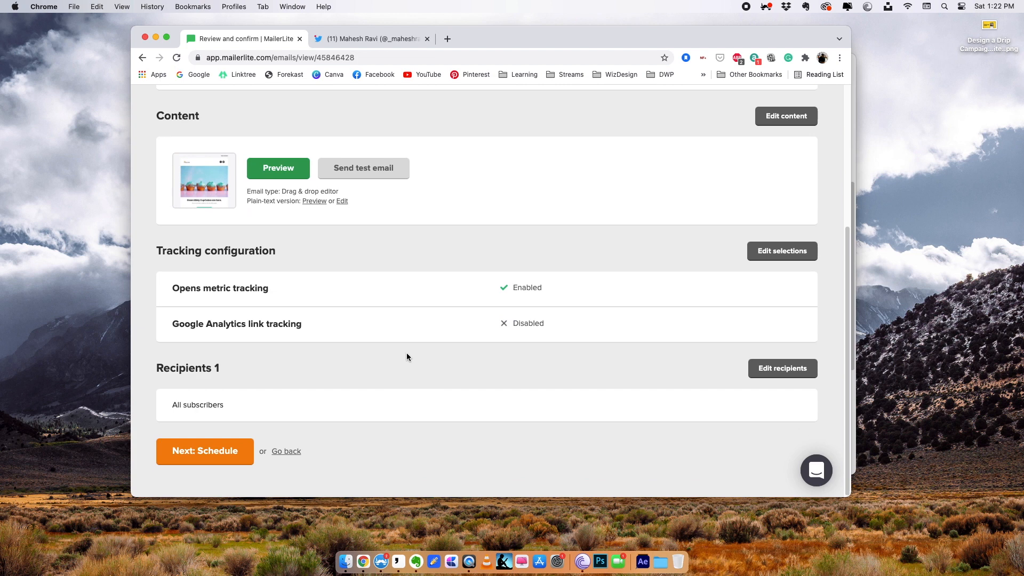
pyautogui.scroll(-5, 407, 357)
pyautogui.click(228, 452)
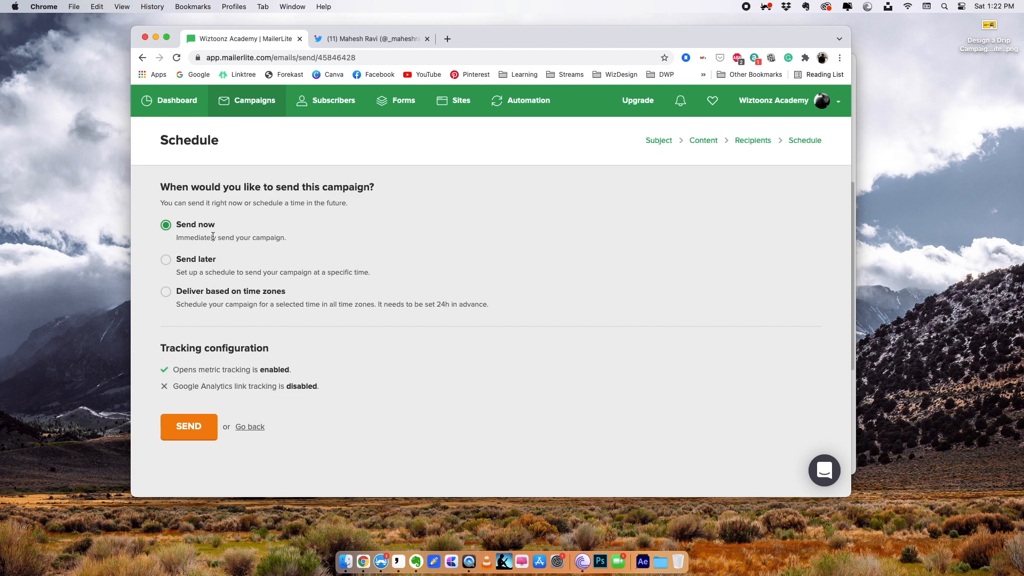
pyautogui.click(195, 431)
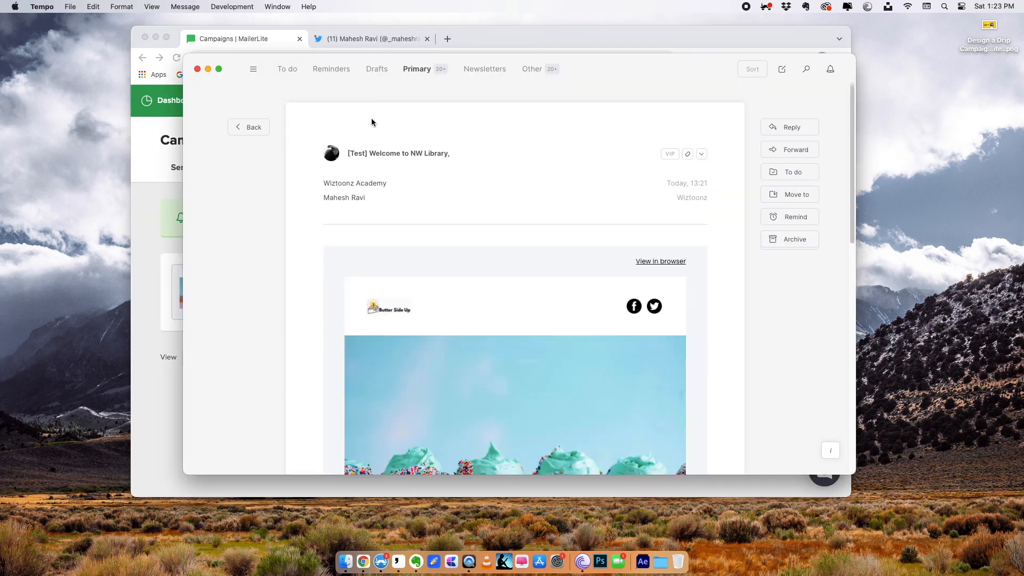
pyautogui.scroll(-5, 371, 122)
pyautogui.scroll(-3, 372, 122)
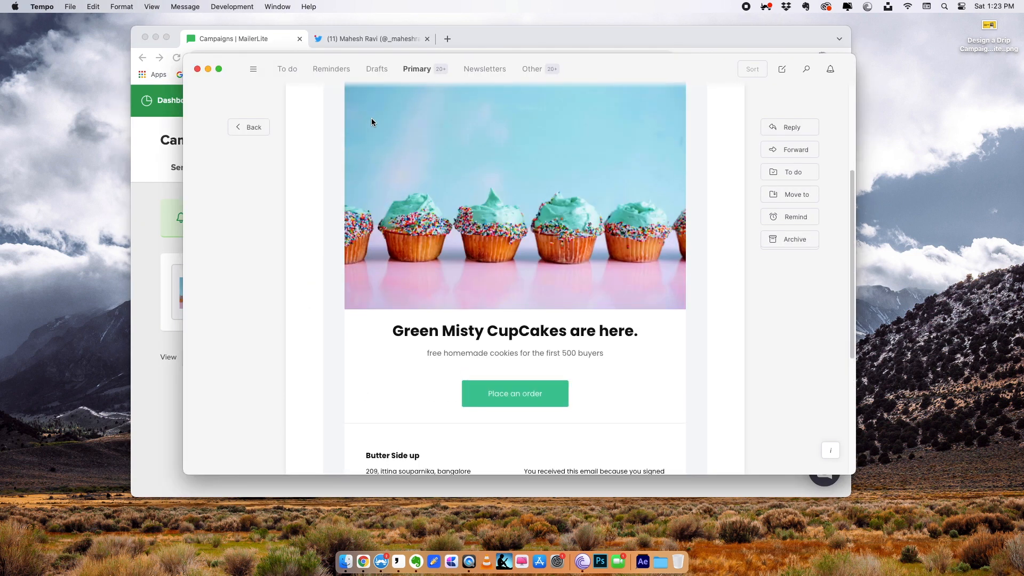
pyautogui.click(208, 70)
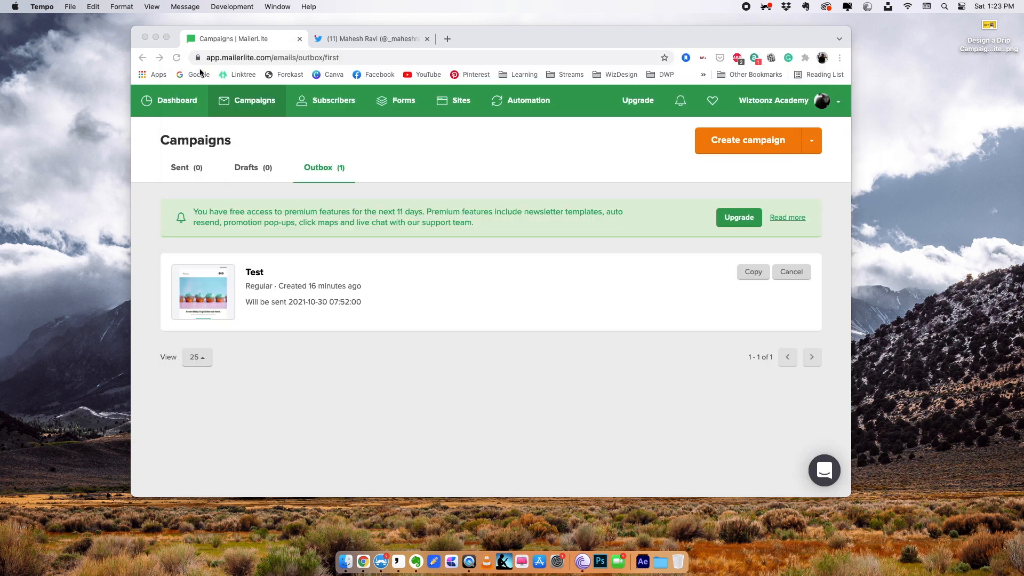
pyautogui.click(530, 285)
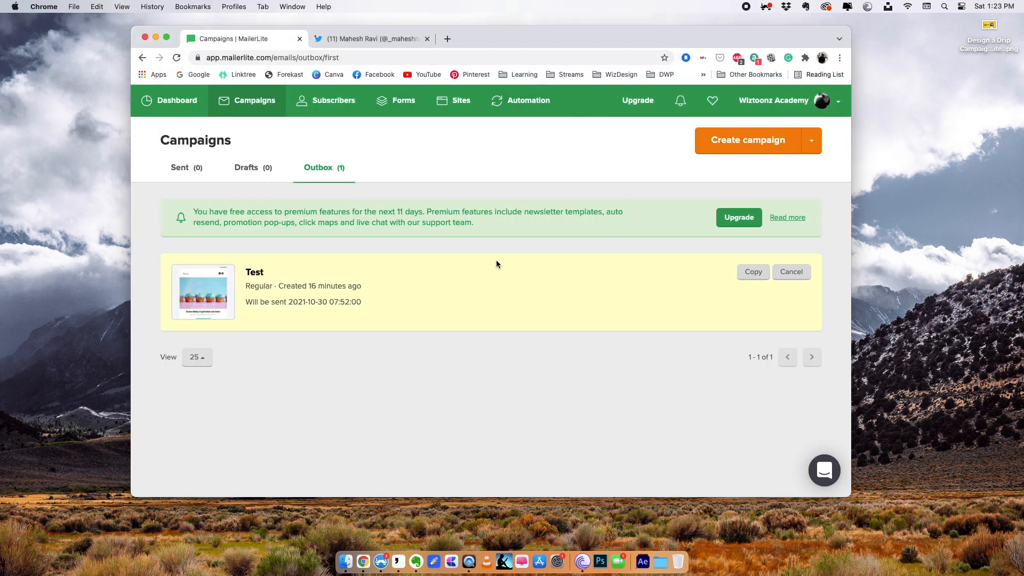